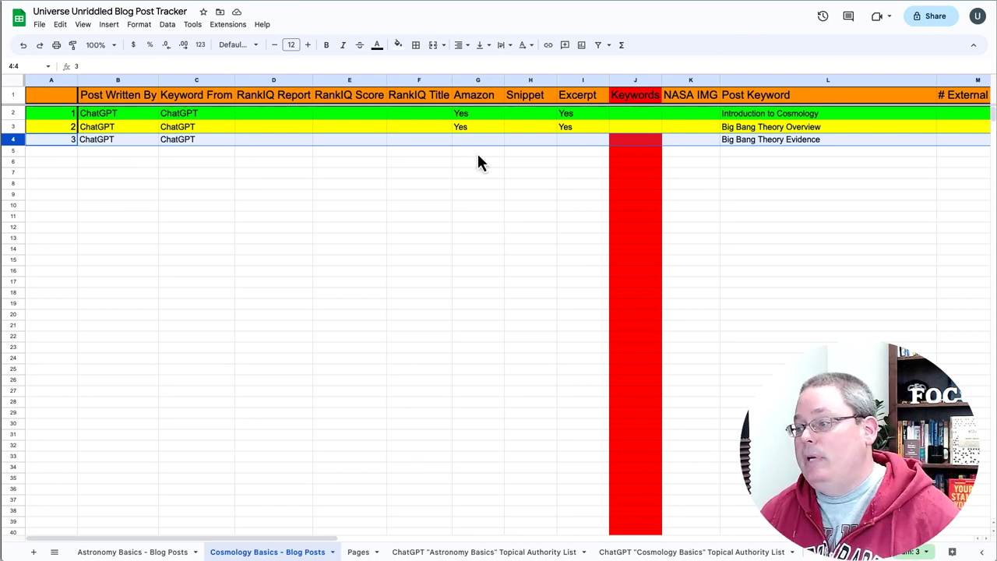
Copy the post keyword "Big Bang Theory Evidence" from row 4 of the Cosmology Basics tracker sheet
{"action": "left_click", "coordinate": [746, 144]}
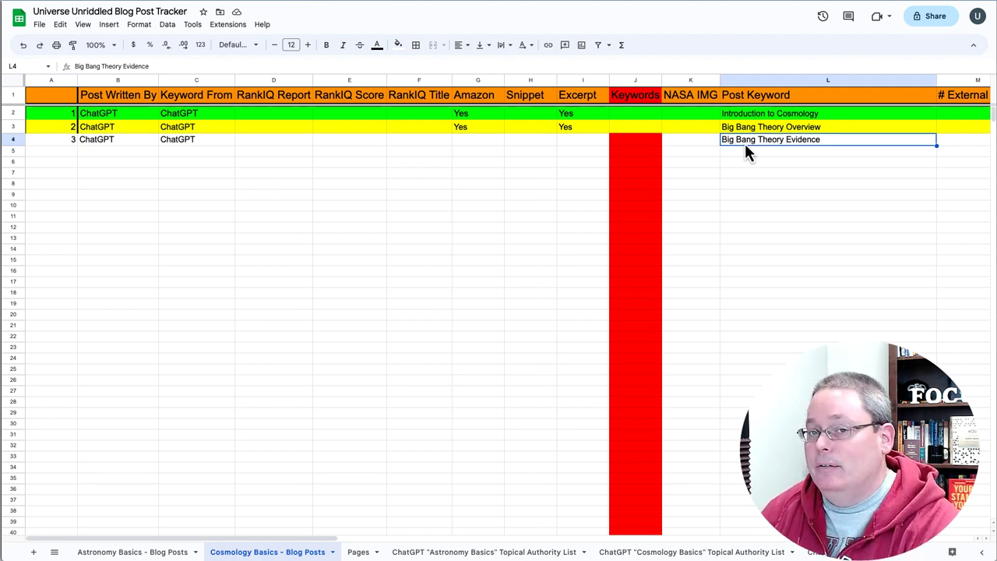
{"action": "right_click", "coordinate": [745, 148]}
{"action": "left_click", "coordinate": [749, 170]}
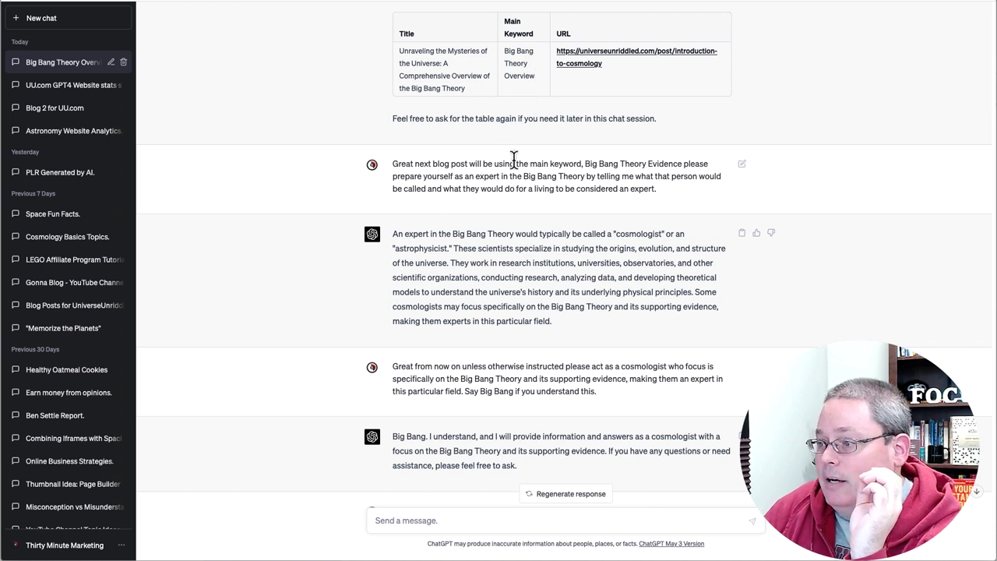
Switch to the ChatGPT Big Bang Theory chat and review the expert-role and reading-level prompts with their replies
{"action": "left_click_drag", "start_coordinate": [397, 168], "coordinate": [662, 193]}
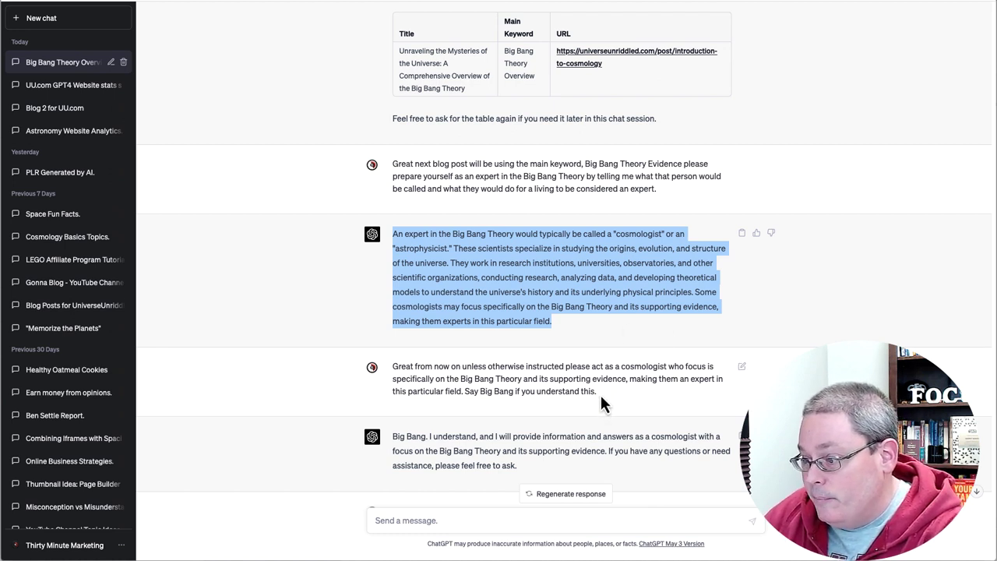
{"action": "left_click_drag", "start_coordinate": [600, 393], "coordinate": [391, 367]}
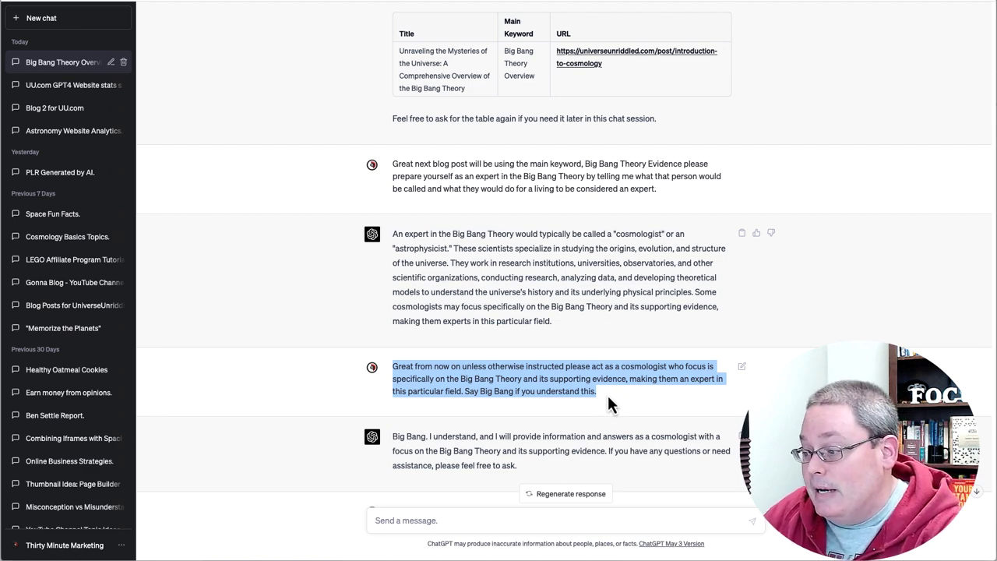
{"action": "scroll", "coordinate": [608, 392], "scroll_direction": "down", "scroll_amount": 3}
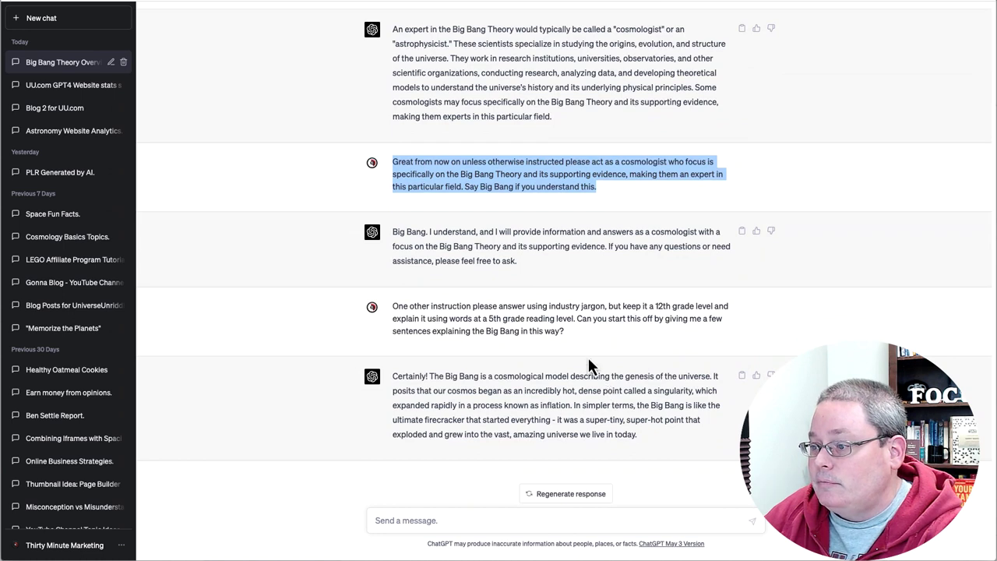
{"action": "left_click_drag", "start_coordinate": [392, 231], "coordinate": [427, 230]}
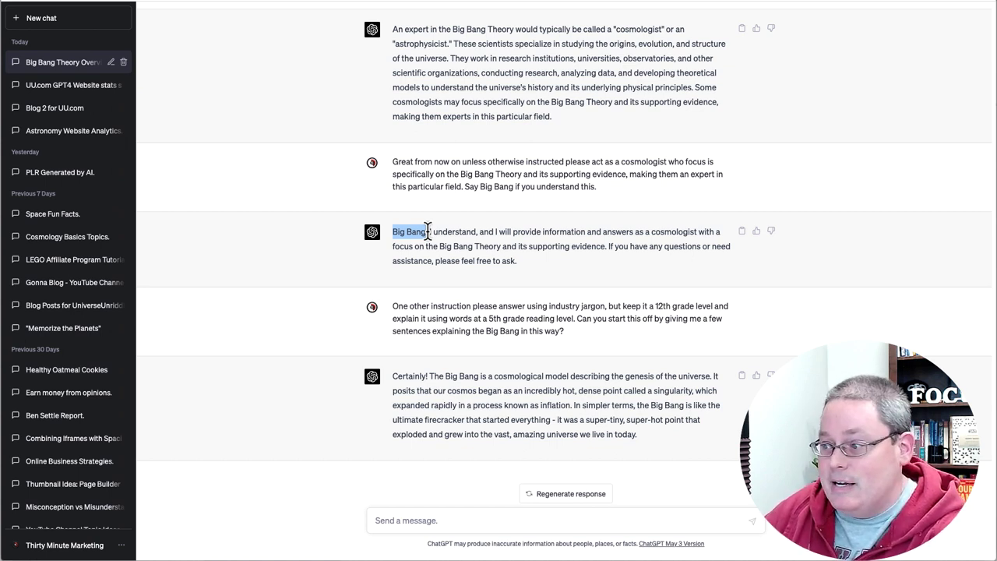
{"action": "left_click_drag", "start_coordinate": [393, 306], "coordinate": [587, 340]}
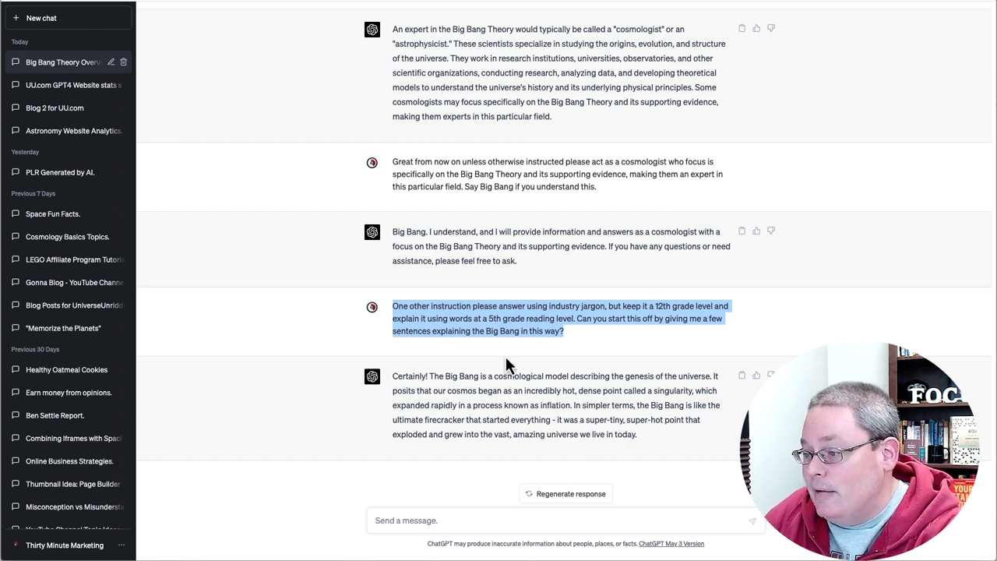
{"action": "left_click_drag", "start_coordinate": [394, 378], "coordinate": [651, 434]}
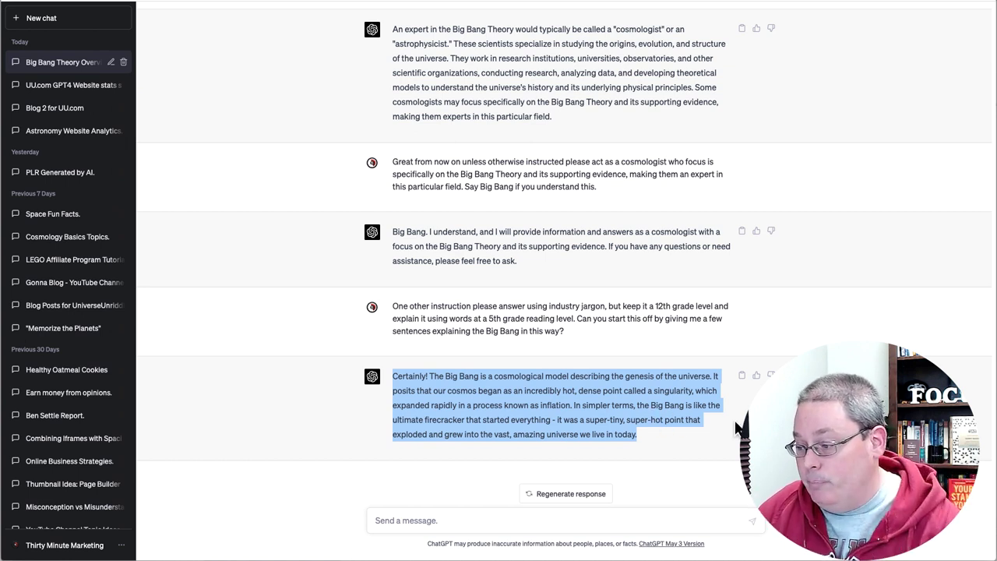
Copy the saved response "Write Blog Post Outline & List of additional LSI keywords for MAIN POST KEYWORD" into the chat message
{"action": "left_click", "coordinate": [873, 6]}
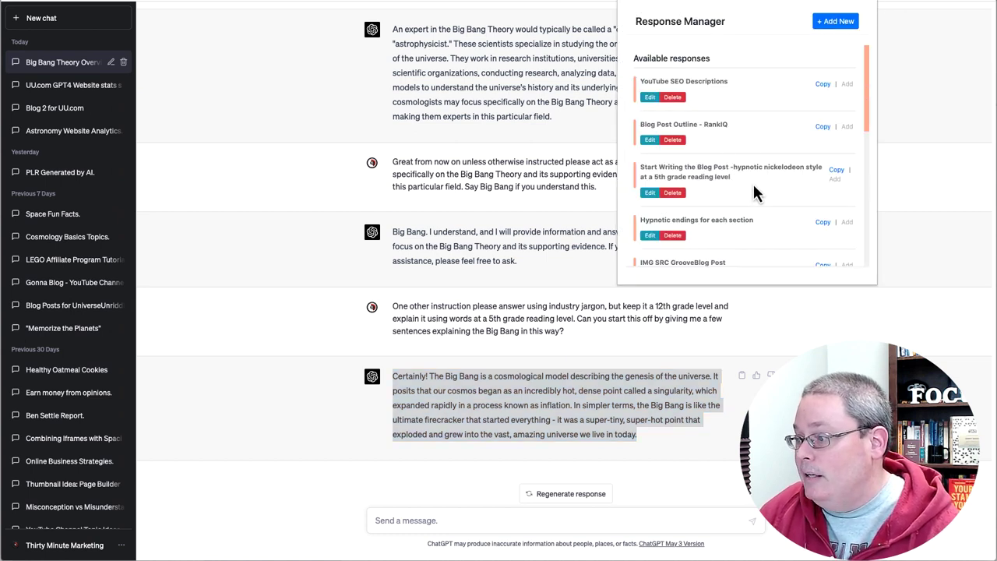
{"action": "scroll", "coordinate": [753, 187], "scroll_direction": "down", "scroll_amount": 2}
{"action": "scroll", "coordinate": [754, 187], "scroll_direction": "down", "scroll_amount": 5}
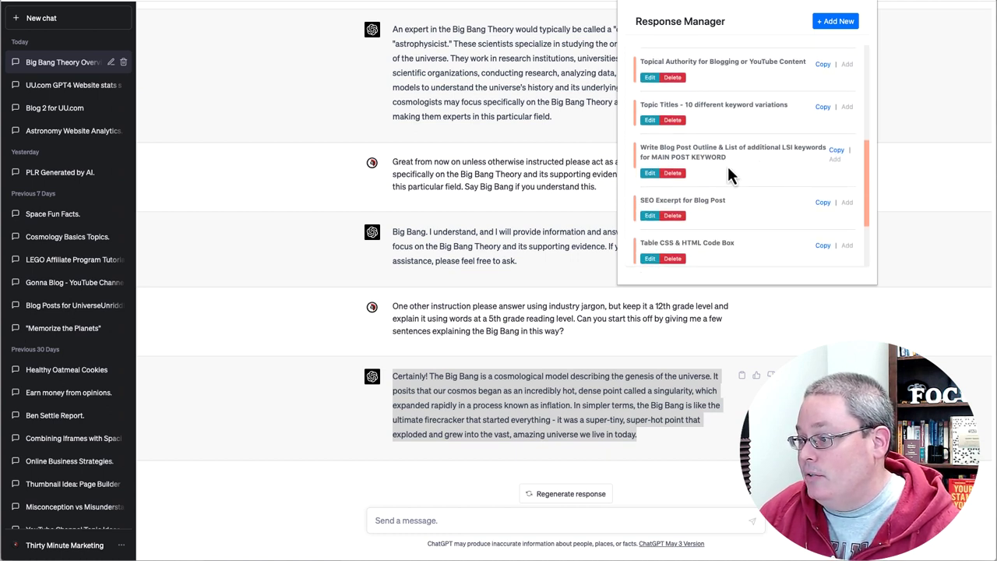
{"action": "left_click", "coordinate": [838, 152]}
{"action": "left_click", "coordinate": [393, 520]}
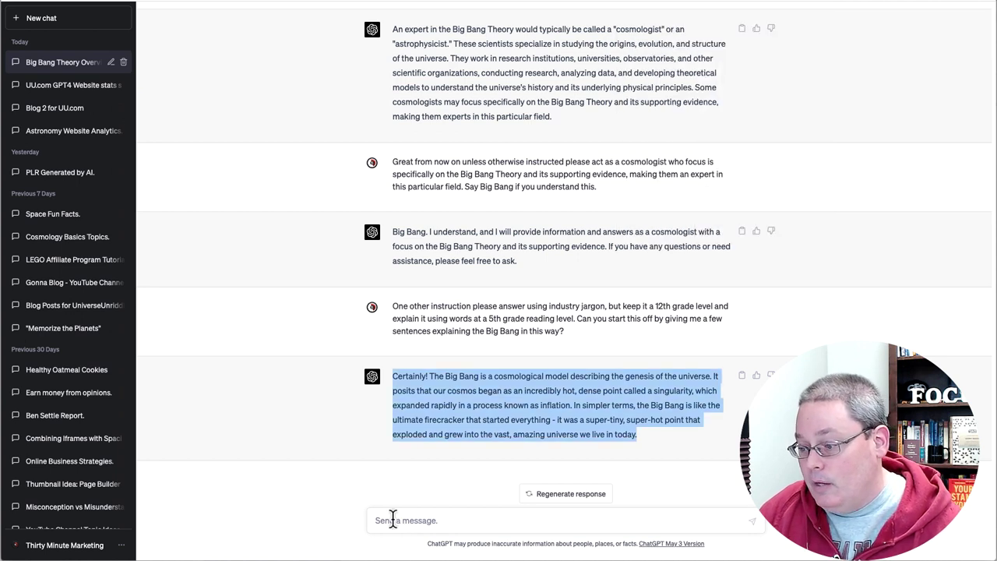
{"action": "key", "text": "ctrl+v"}
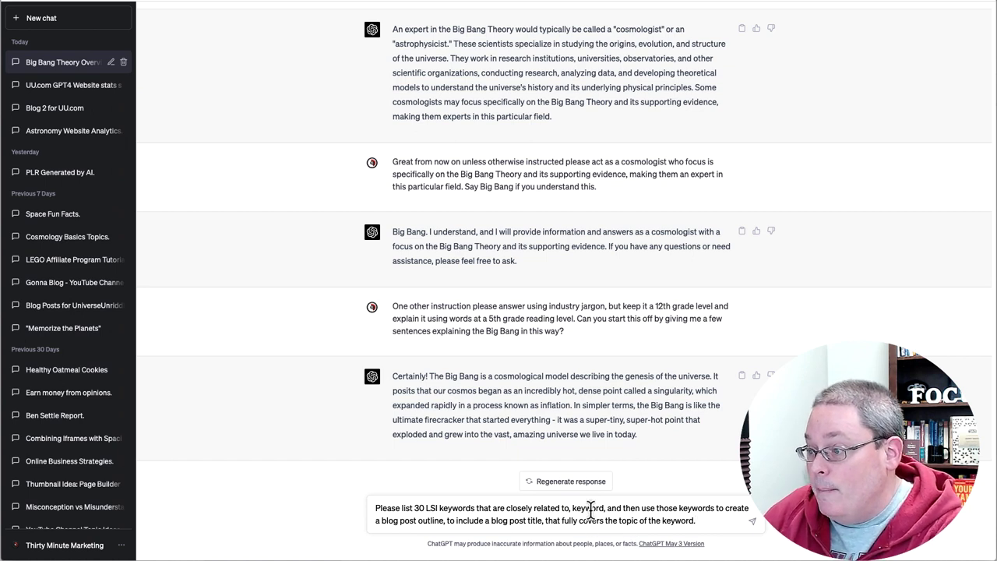
Replace the word "keyword" after "closely related to" with "Big Bang Theory" copied from the chat, and send the prompt
{"action": "left_click_drag", "start_coordinate": [460, 174], "coordinate": [520, 175]}
{"action": "right_click", "coordinate": [506, 174]}
{"action": "right_click", "coordinate": [514, 181]}
{"action": "right_click", "coordinate": [516, 181]}
{"action": "left_click", "coordinate": [537, 196]}
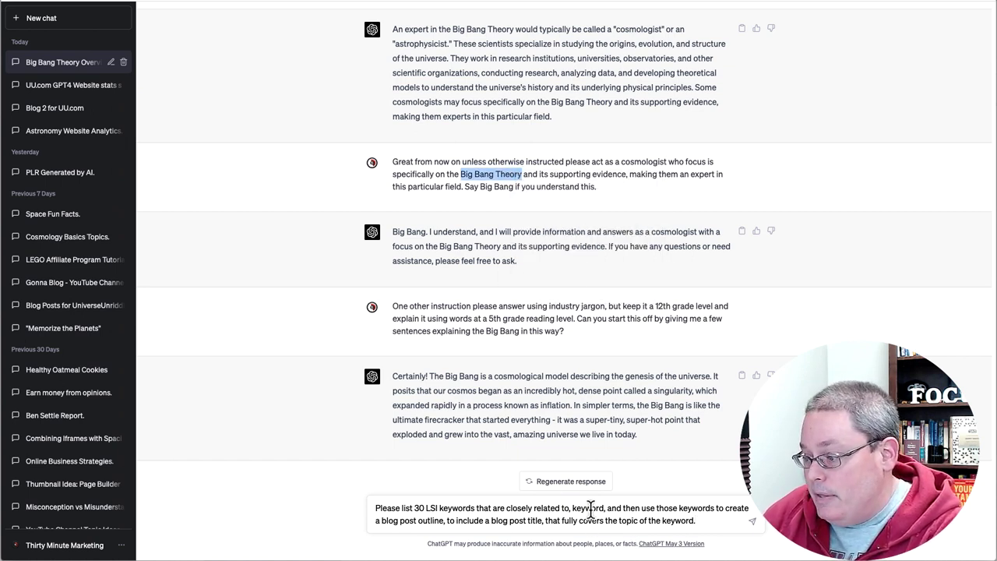
{"action": "double_click", "coordinate": [590, 508]}
{"action": "key", "text": "ctrl+v"}
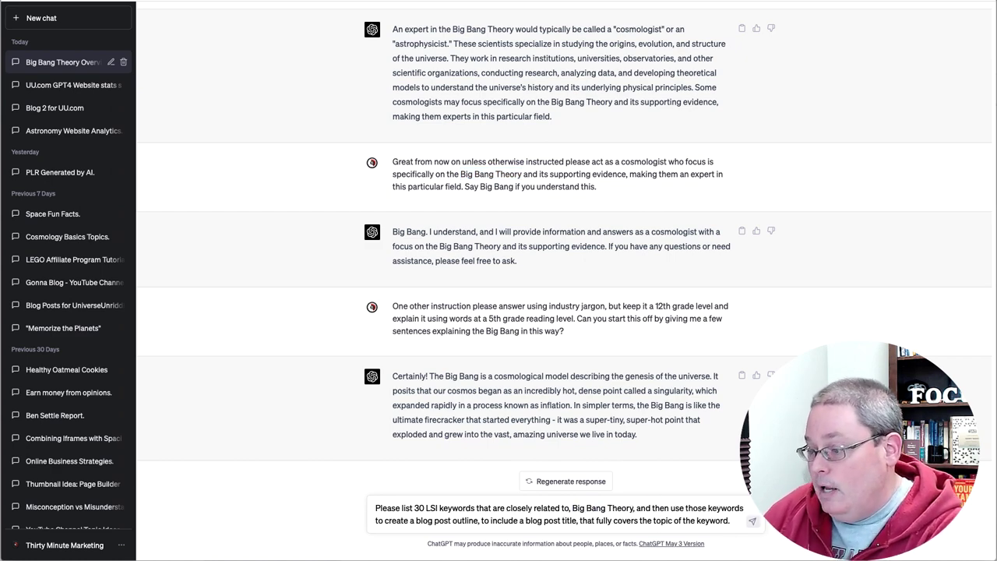
{"action": "key", "text": "Return"}
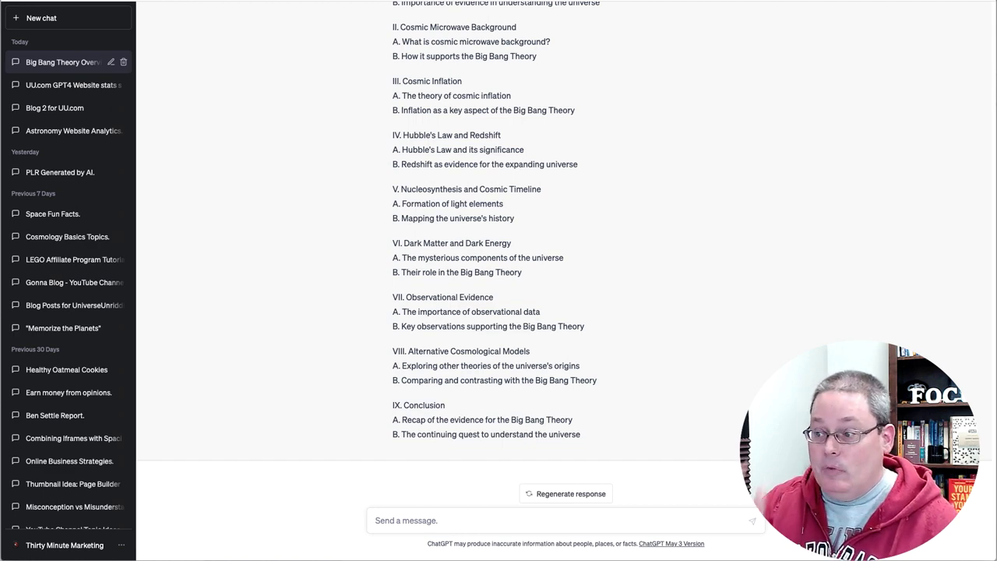
Review the generated LSI keyword list, blog post title and all sections of the blog post outline
{"action": "scroll", "coordinate": [622, 335], "scroll_direction": "up", "scroll_amount": 3}
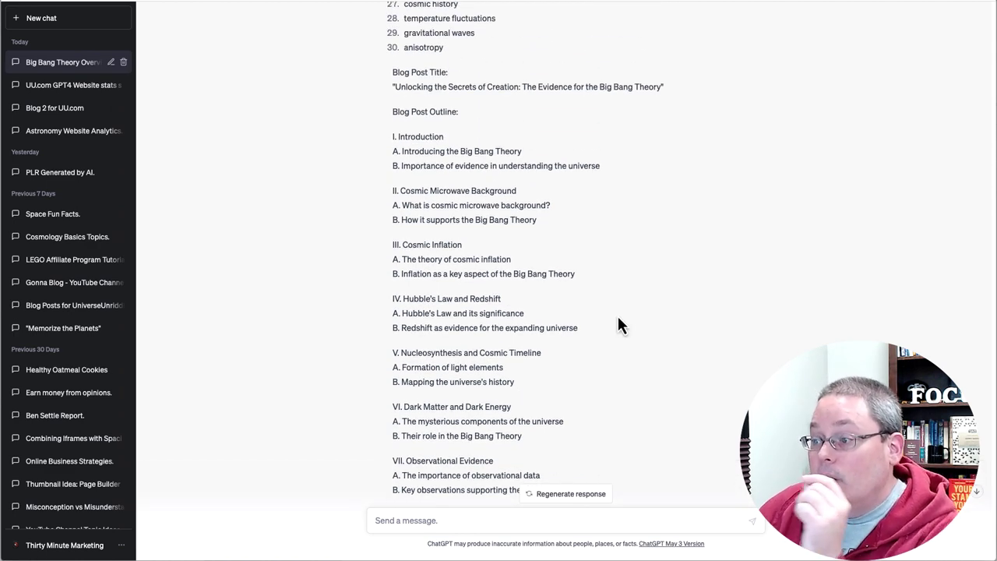
{"action": "scroll", "coordinate": [619, 325], "scroll_direction": "up", "scroll_amount": 3}
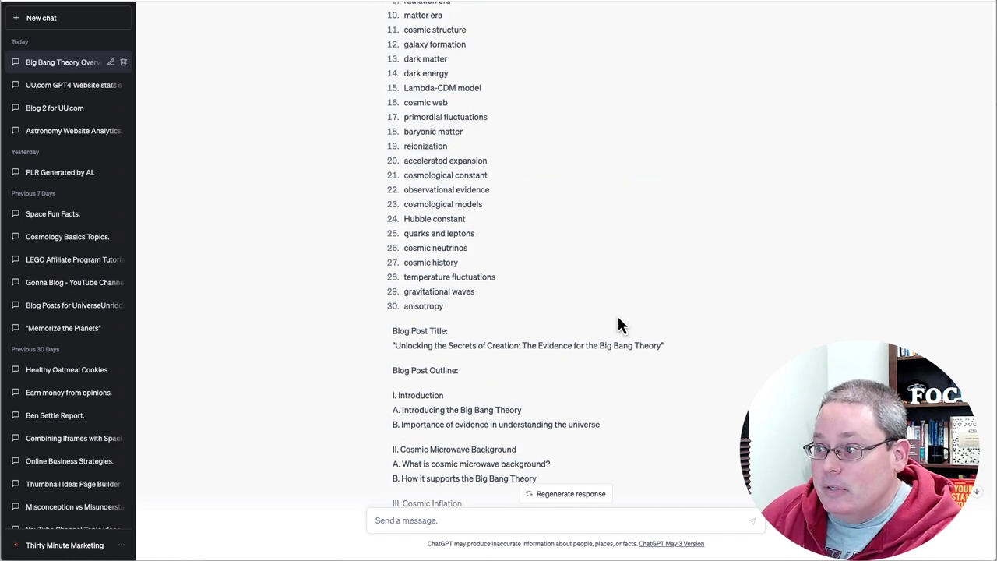
{"action": "scroll", "coordinate": [619, 324], "scroll_direction": "up", "scroll_amount": 3}
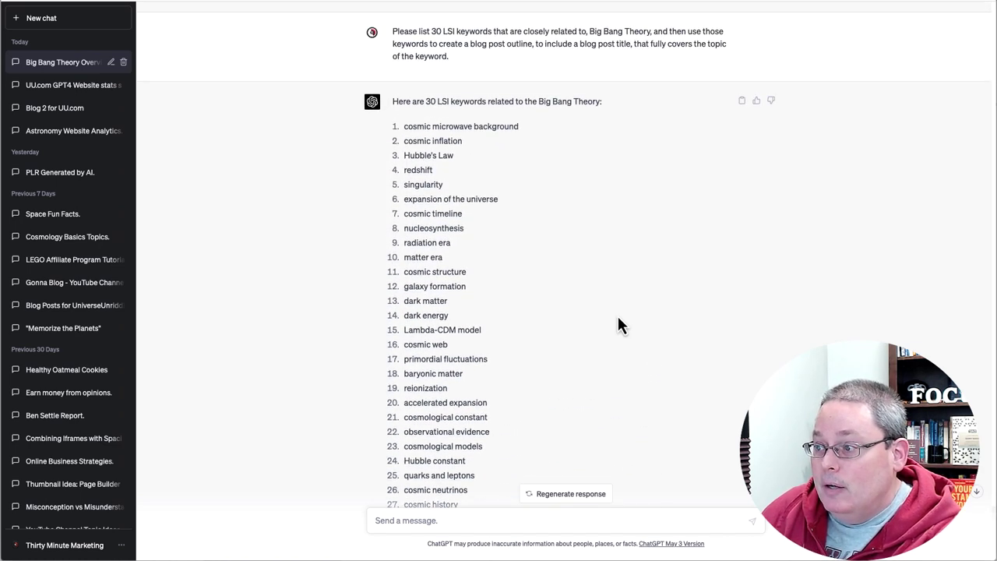
{"action": "scroll", "coordinate": [619, 324], "scroll_direction": "up", "scroll_amount": 1}
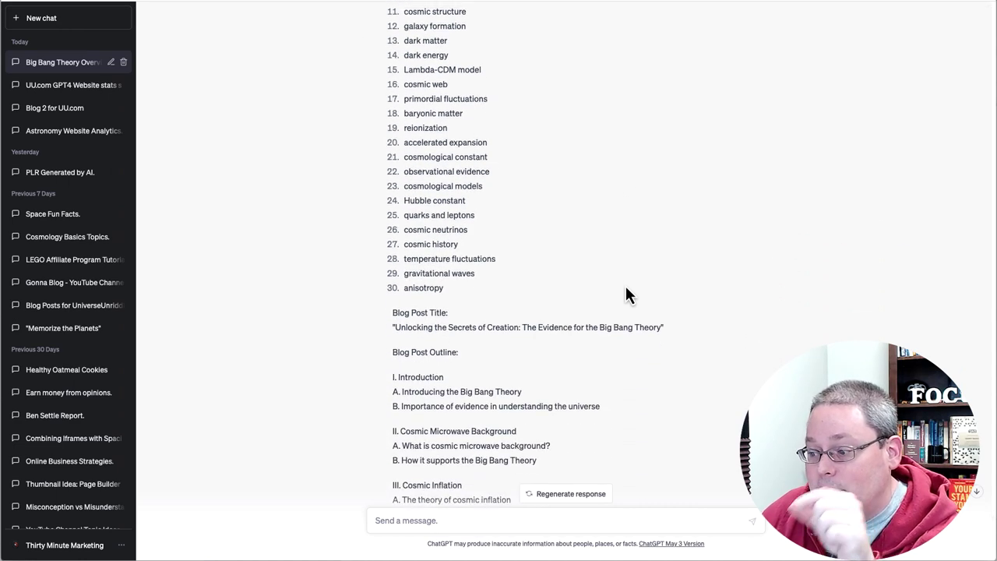
{"action": "scroll", "coordinate": [626, 292], "scroll_direction": "down", "scroll_amount": 2}
{"action": "scroll", "coordinate": [548, 227], "scroll_direction": "up", "scroll_amount": 5}
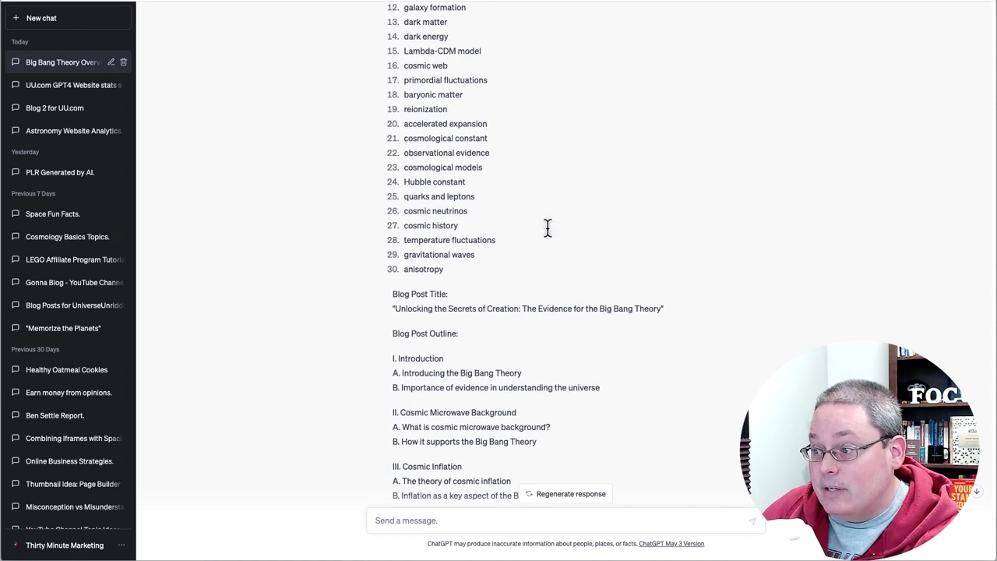
{"action": "scroll", "coordinate": [548, 234], "scroll_direction": "up", "scroll_amount": 1}
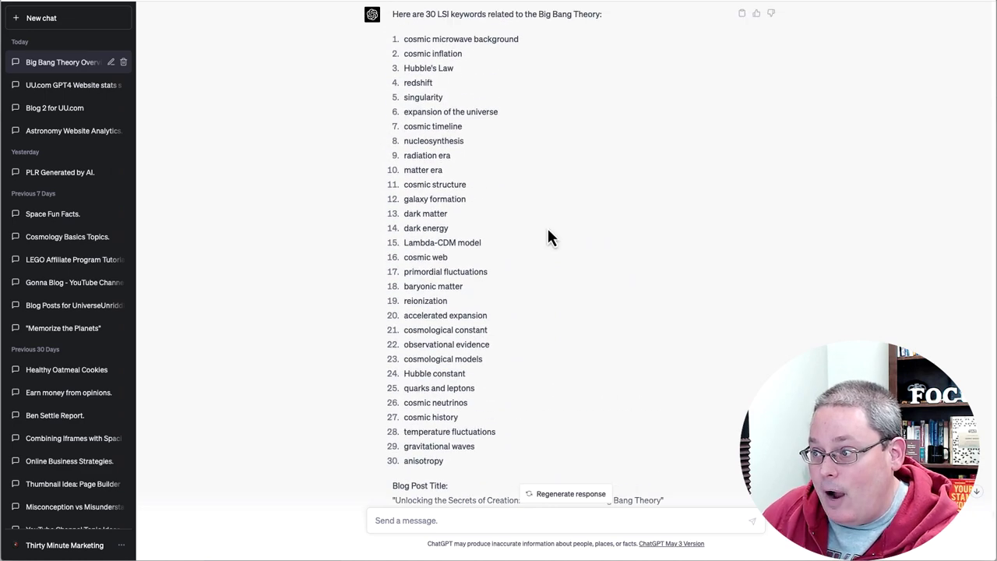
{"action": "scroll", "coordinate": [548, 234], "scroll_direction": "down", "scroll_amount": 6}
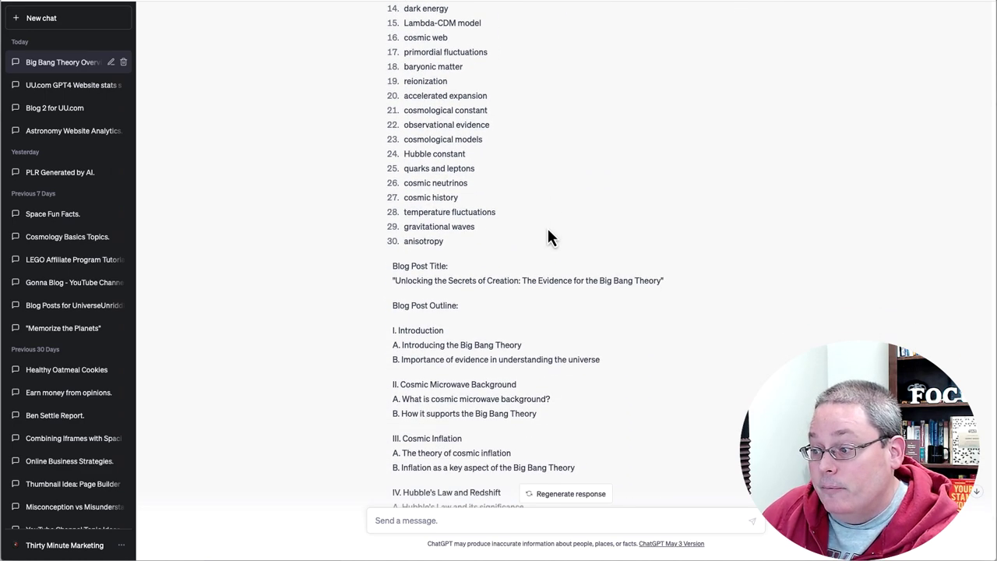
{"action": "scroll", "coordinate": [547, 226], "scroll_direction": "down", "scroll_amount": 3}
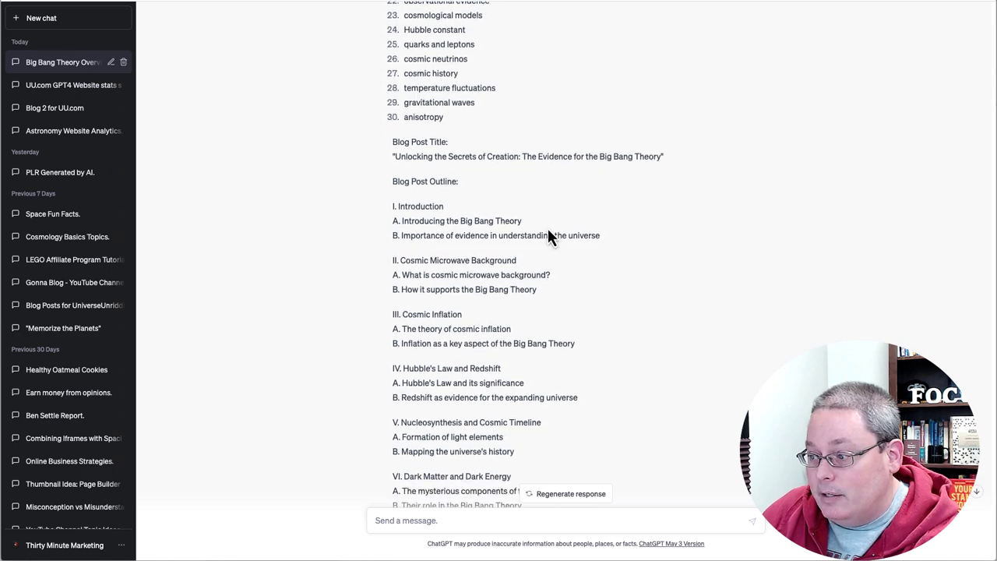
{"action": "scroll", "coordinate": [547, 234], "scroll_direction": "down", "scroll_amount": 3}
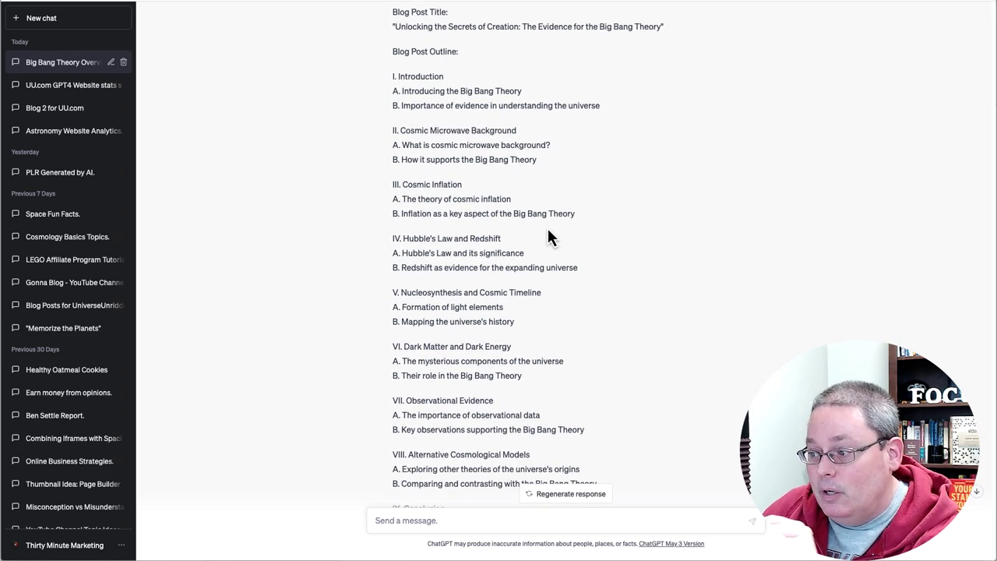
{"action": "scroll", "coordinate": [548, 234], "scroll_direction": "down", "scroll_amount": 2}
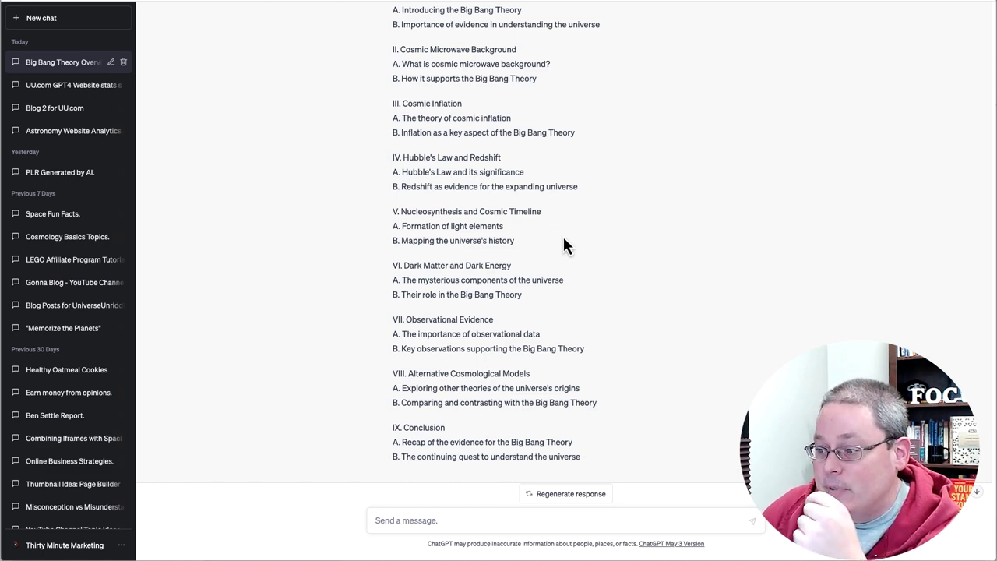
{"action": "scroll", "coordinate": [568, 234], "scroll_direction": "down", "scroll_amount": 1}
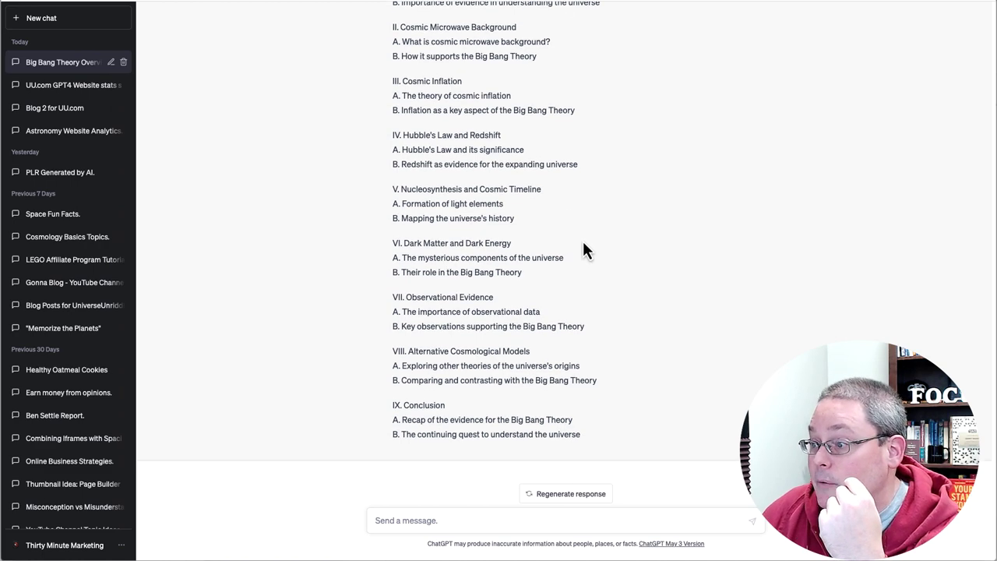
{"action": "scroll", "coordinate": [583, 251], "scroll_direction": "up", "scroll_amount": 5}
{"action": "scroll", "coordinate": [583, 252], "scroll_direction": "down", "scroll_amount": 5}
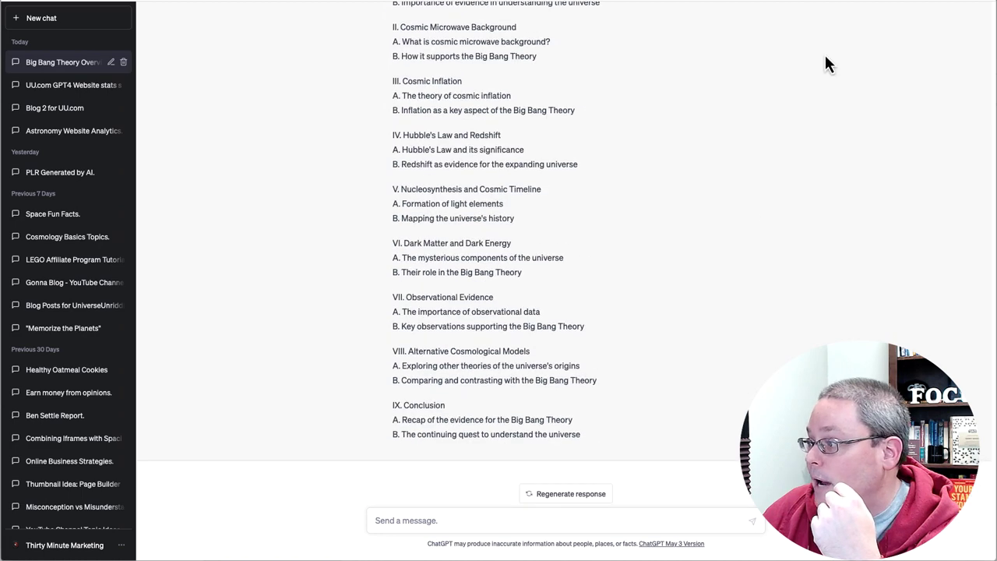
Send the saved response "Start Writing the Blog Post -hypnotic nickelodeon style at a 5th grade reading level" to request the Introduction
{"action": "left_click", "coordinate": [873, 6]}
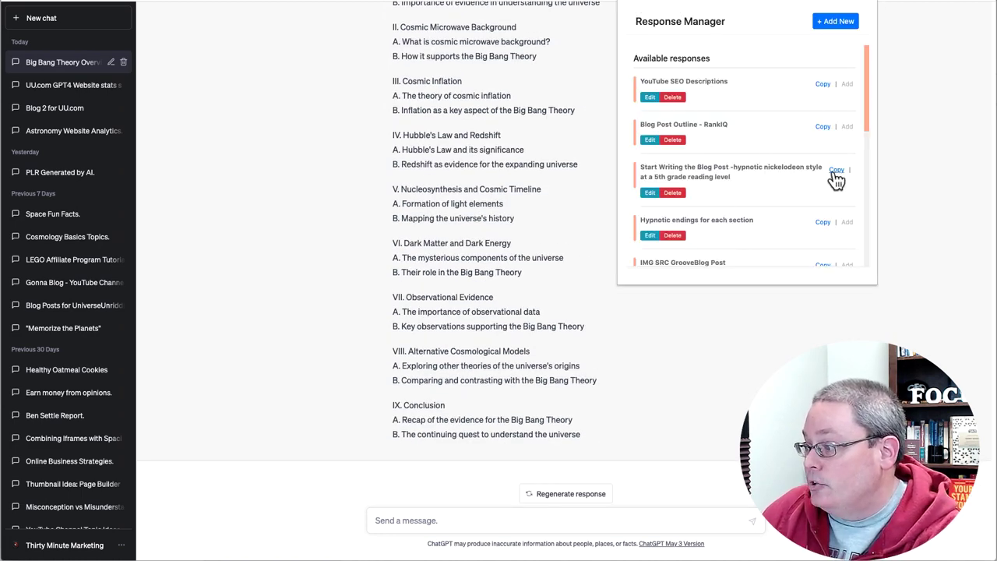
{"action": "left_click", "coordinate": [426, 520]}
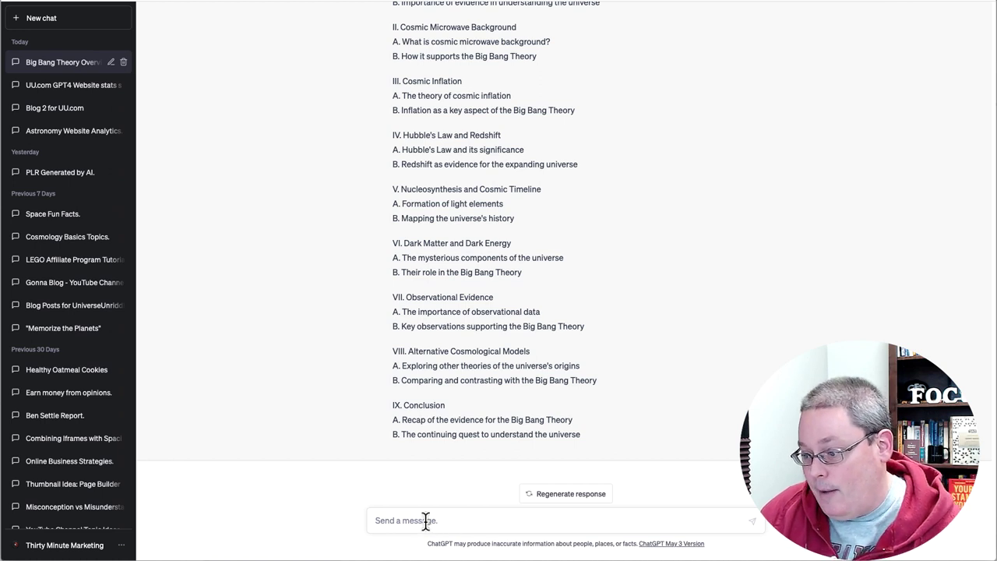
{"action": "key", "text": "ctrl+v"}
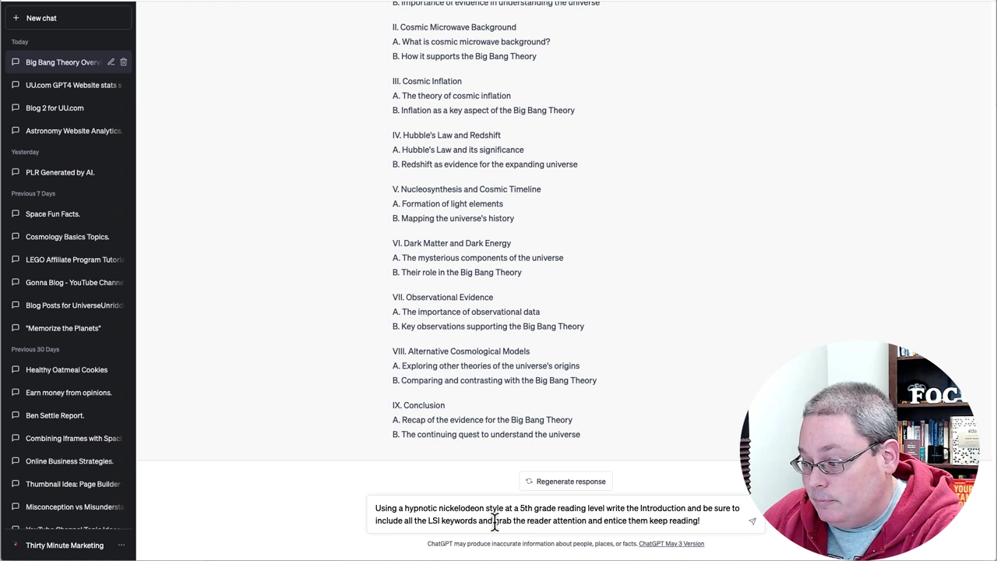
{"action": "left_click_drag", "start_coordinate": [494, 520], "coordinate": [691, 524]}
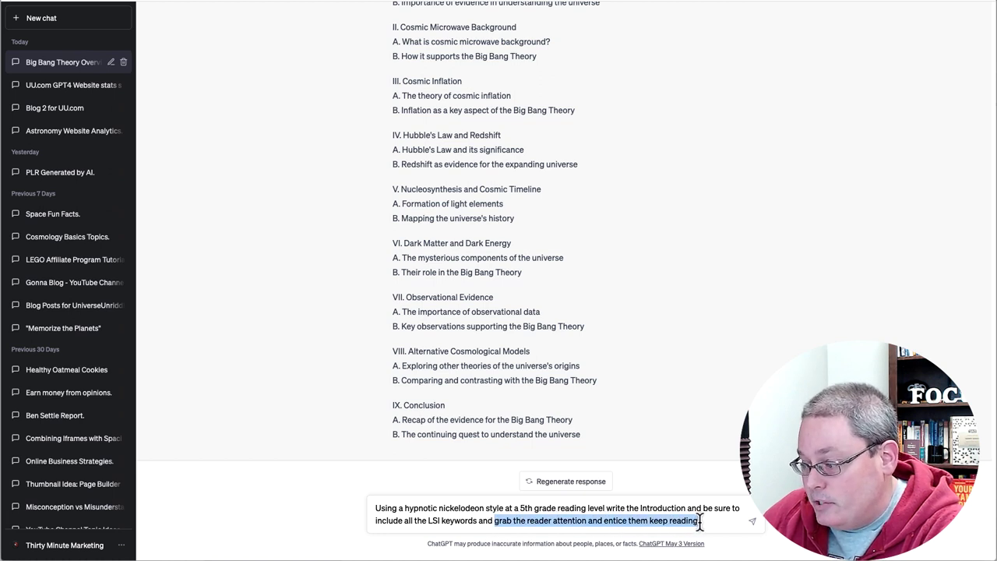
{"action": "left_click", "coordinate": [753, 522]}
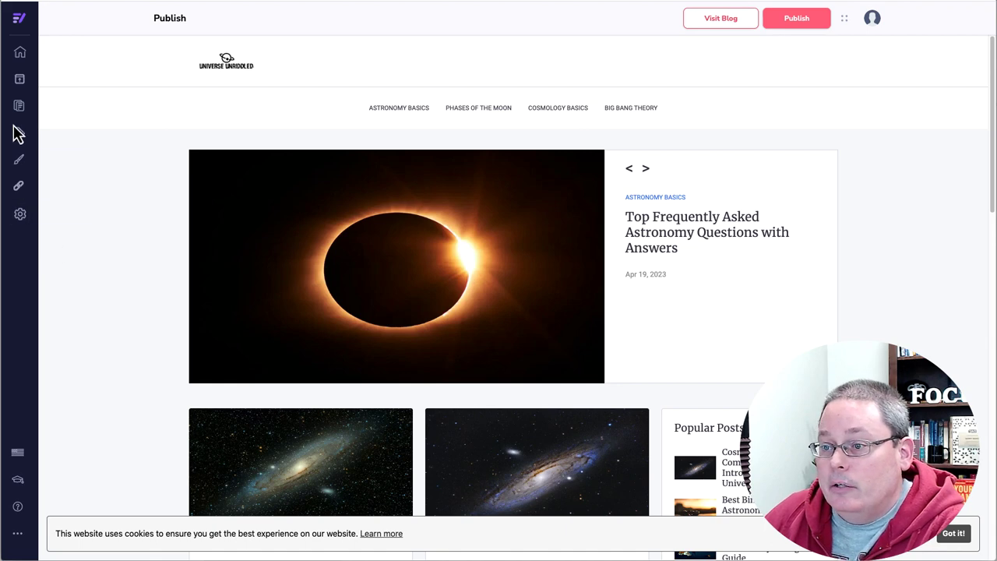
Open the blog's list of posts and start a new post
{"action": "left_click", "coordinate": [20, 106]}
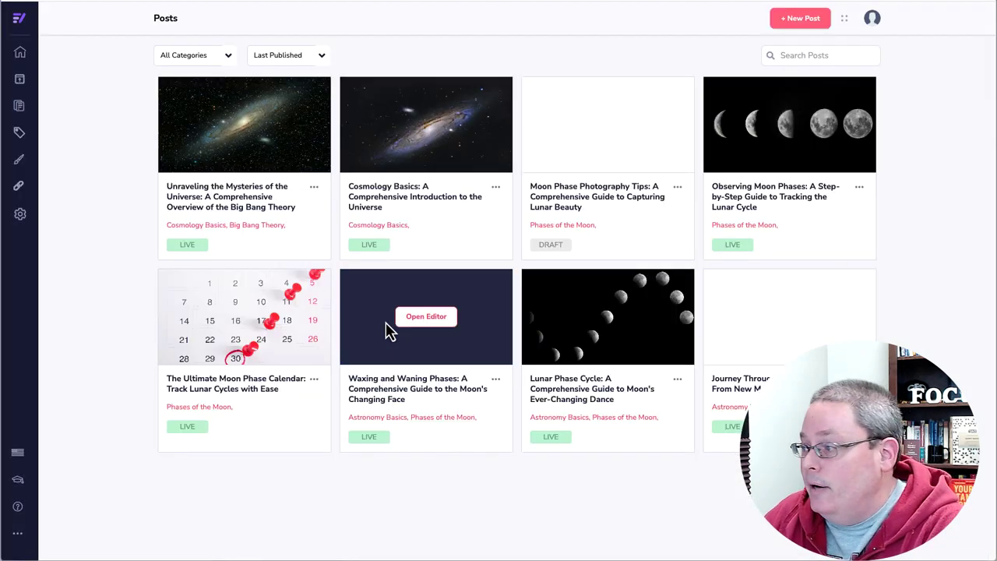
{"action": "left_click", "coordinate": [791, 24]}
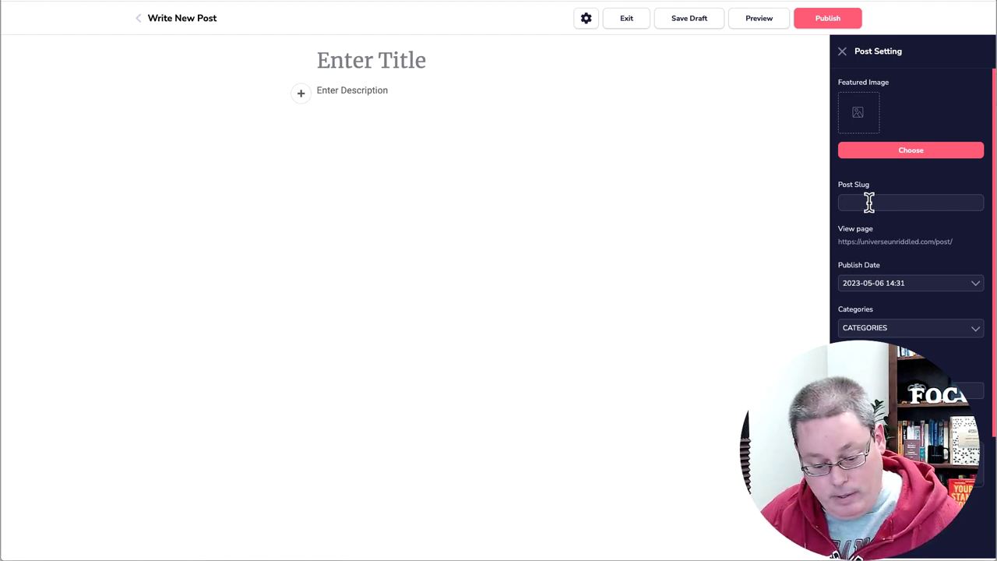
{"action": "type", "text": "Using a hypnotic nickelodeon style at a 5th grade reading level write the Introduction and be sure to include all the LSI keywords and grab the reader attention and entice them keep reading!"}
{"action": "triple_click", "coordinate": [870, 203]}
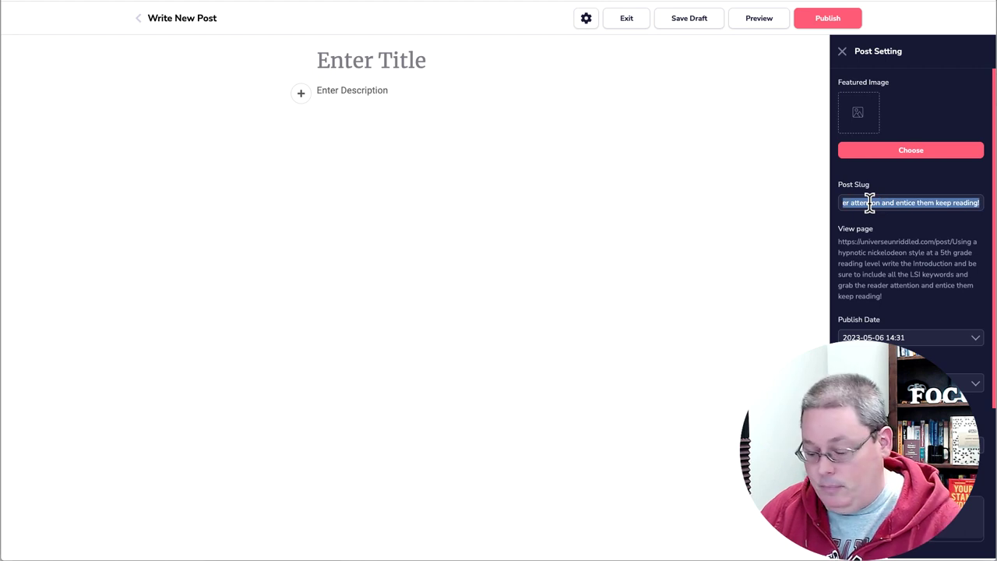
{"action": "key", "text": "BackSpace"}
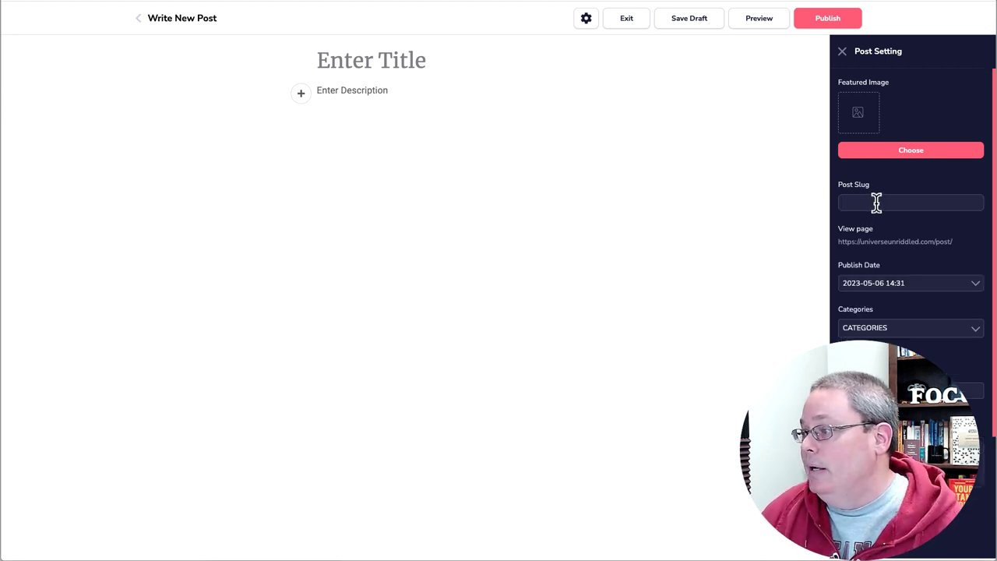
Switch to the Universe Unriddled Blog Post Tracker spreadsheet and copy the post keyword "Big Bang Theory Evidence" from cell L4
{"action": "key", "text": "super+Tab"}
{"action": "right_click", "coordinate": [745, 142]}
{"action": "left_click", "coordinate": [769, 173]}
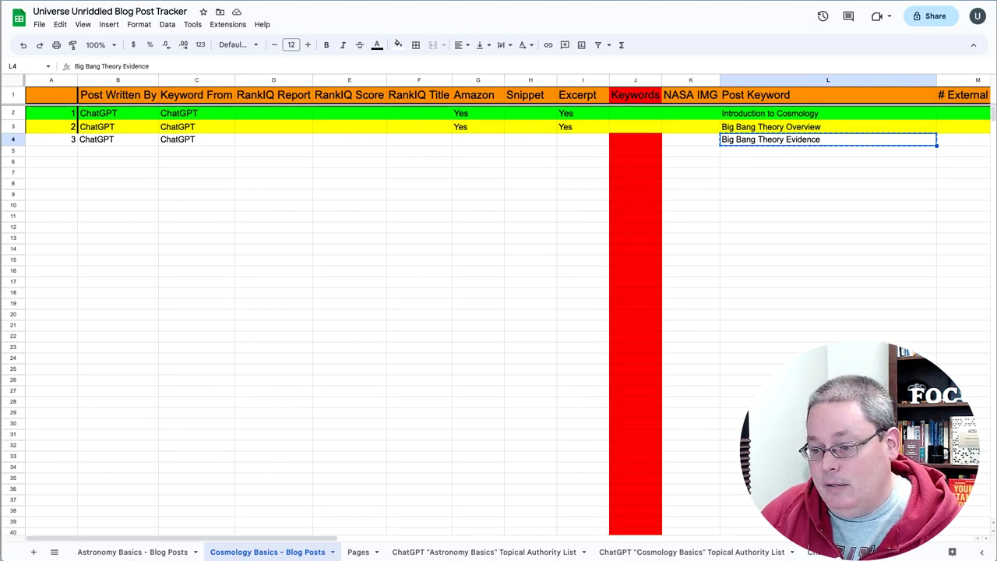
Paste "Big Bang Theory Evidence" into the new post's description and format it as Heading 1
{"action": "key", "text": "super+Tab"}
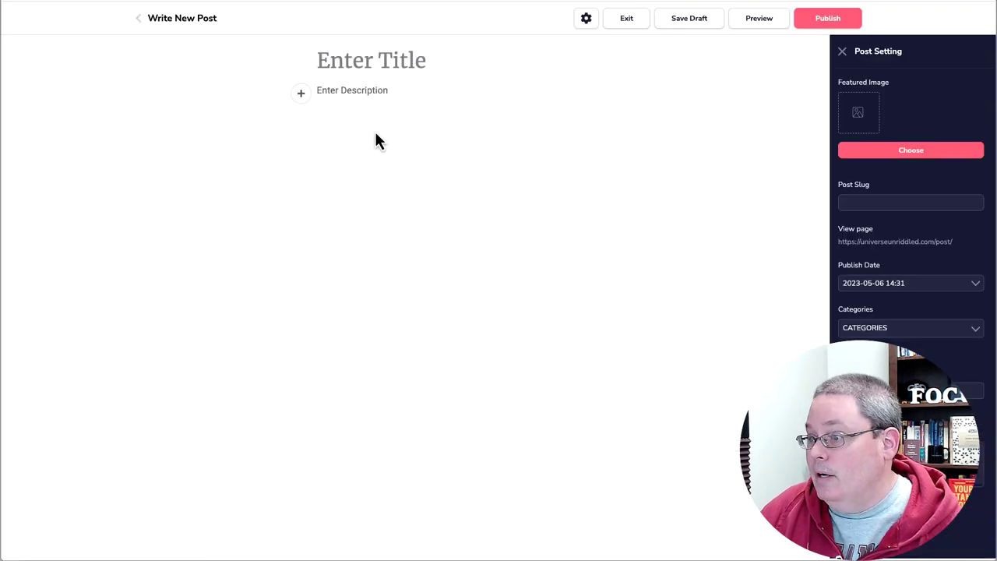
{"action": "left_click", "coordinate": [331, 92]}
{"action": "key", "text": "ctrl+v"}
{"action": "triple_click", "coordinate": [331, 92]}
{"action": "left_click", "coordinate": [282, 113]}
{"action": "left_click", "coordinate": [289, 133]}
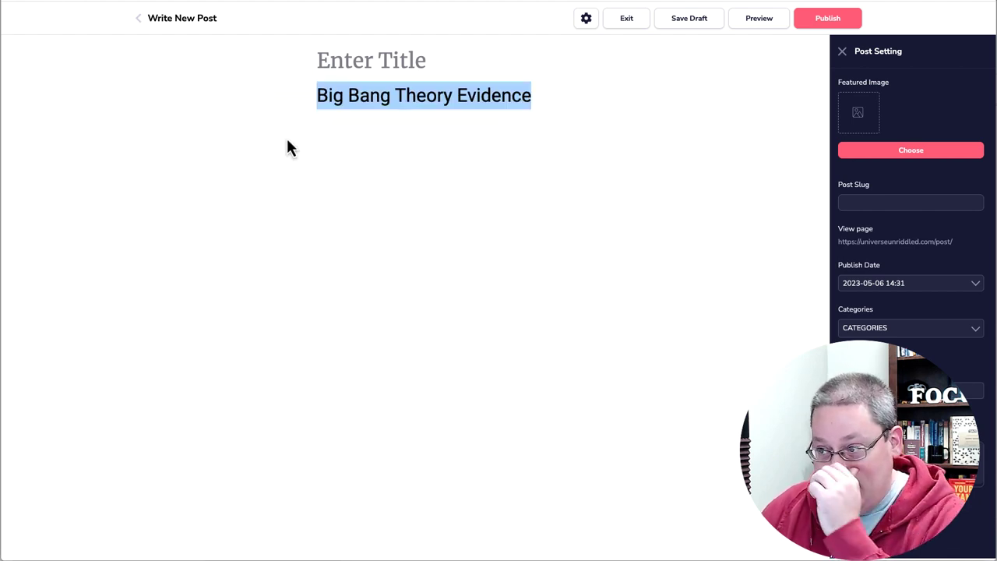
Set the post slug to "big-bang-theory-evidence" by pasting the keyword and converting it to lowercase with hyphens
{"action": "left_click", "coordinate": [848, 202]}
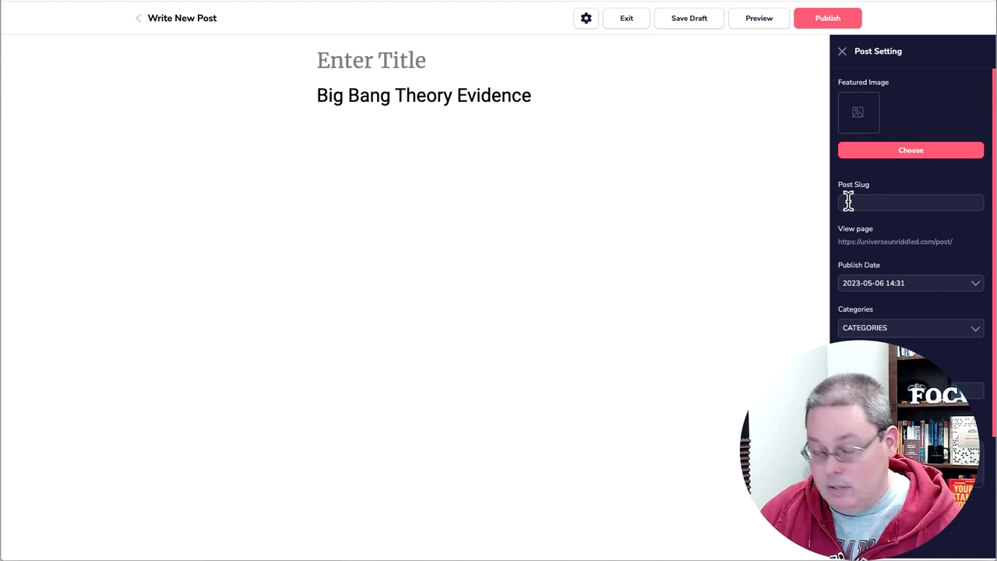
{"action": "key", "text": "ctrl+v"}
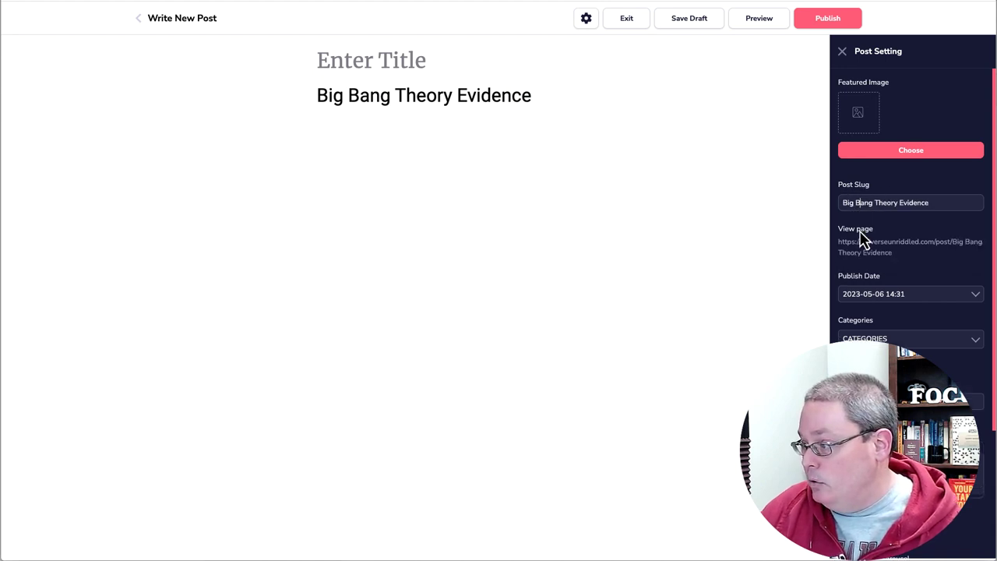
{"action": "left_click", "coordinate": [861, 203]}
{"action": "key", "text": "BackSpace"}
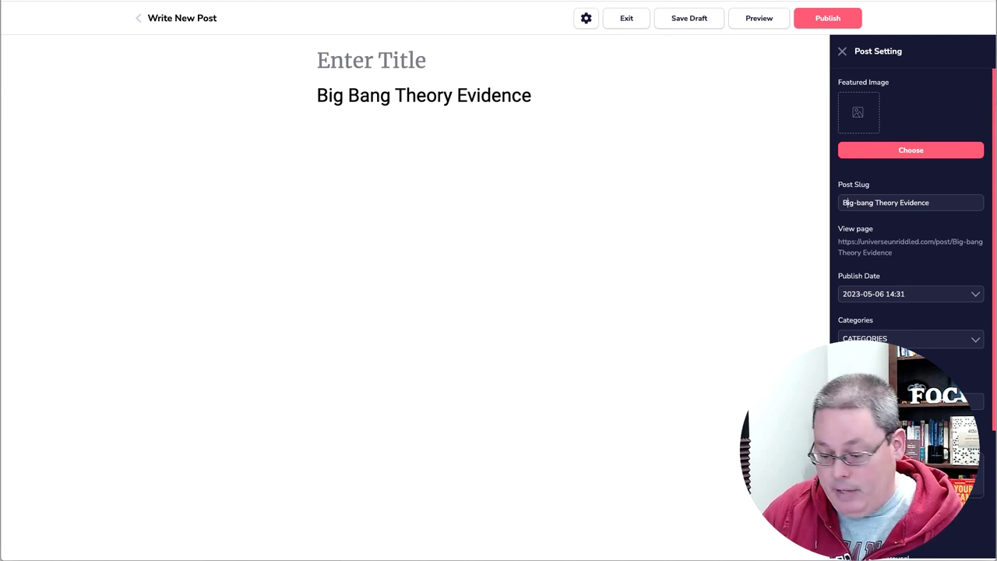
{"action": "key", "text": "BackSpace"}
{"action": "type", "text": "b"}
{"action": "left_click", "coordinate": [881, 202]}
{"action": "key", "text": "BackSpace"}
{"action": "key", "text": "BackSpace"}
{"action": "type", "text": "-t"}
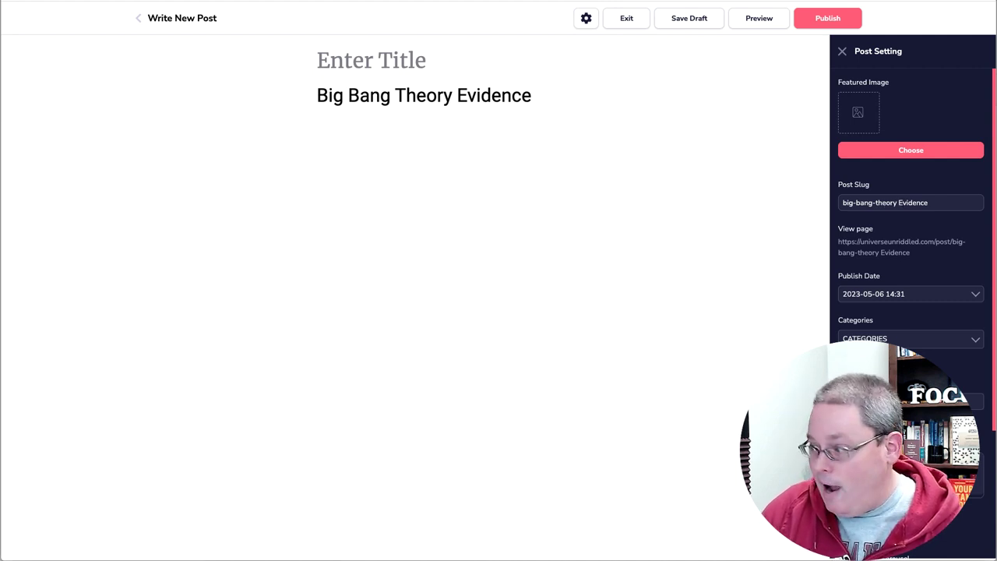
{"action": "key", "text": "BackSpace"}
{"action": "key", "text": "BackSpace"}
{"action": "type", "text": "-e"}
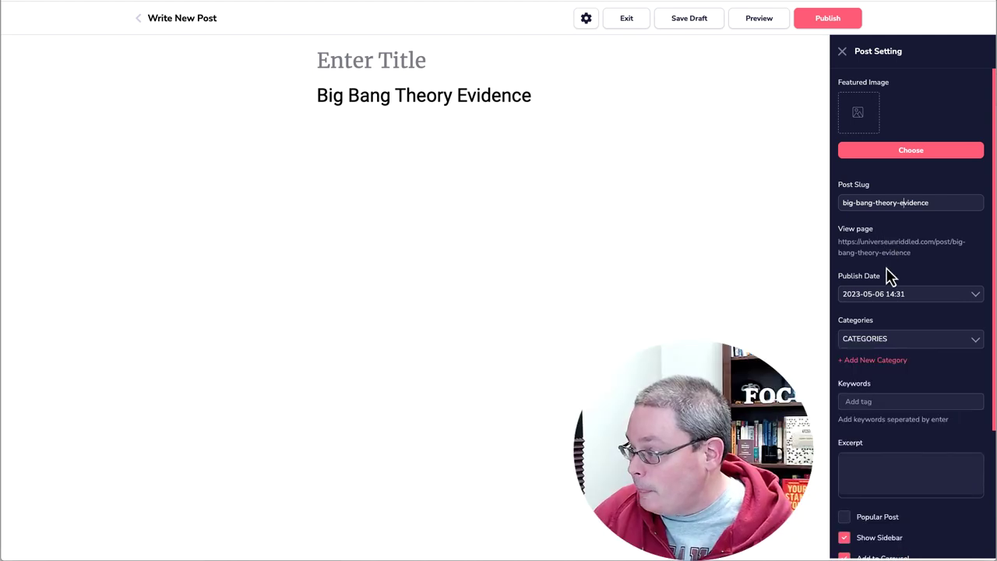
Assign the post to the categories Cosmology Basics and Big Bang Theory
{"action": "left_click", "coordinate": [897, 338]}
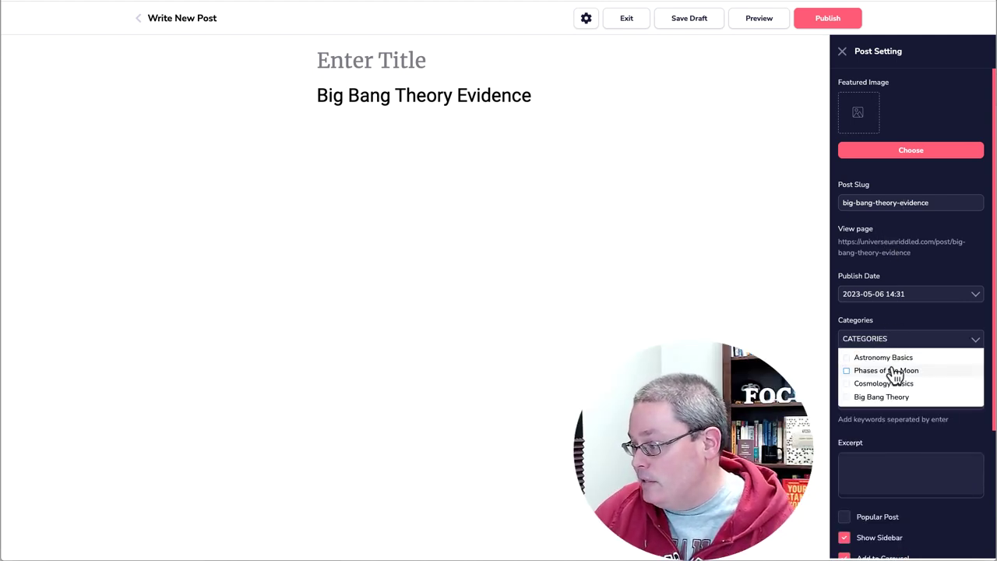
{"action": "left_click", "coordinate": [884, 385]}
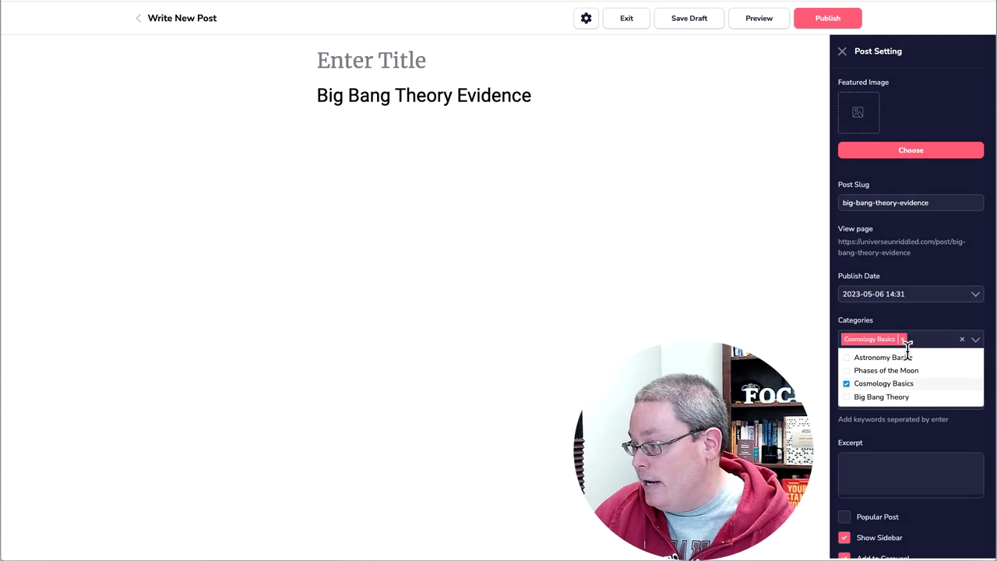
{"action": "left_click", "coordinate": [888, 399]}
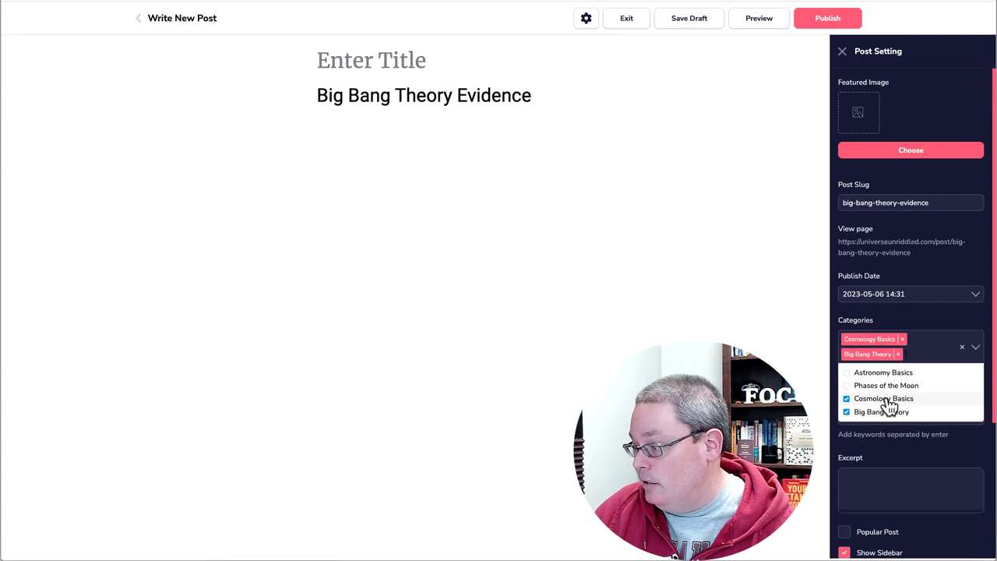
{"action": "left_click", "coordinate": [938, 330]}
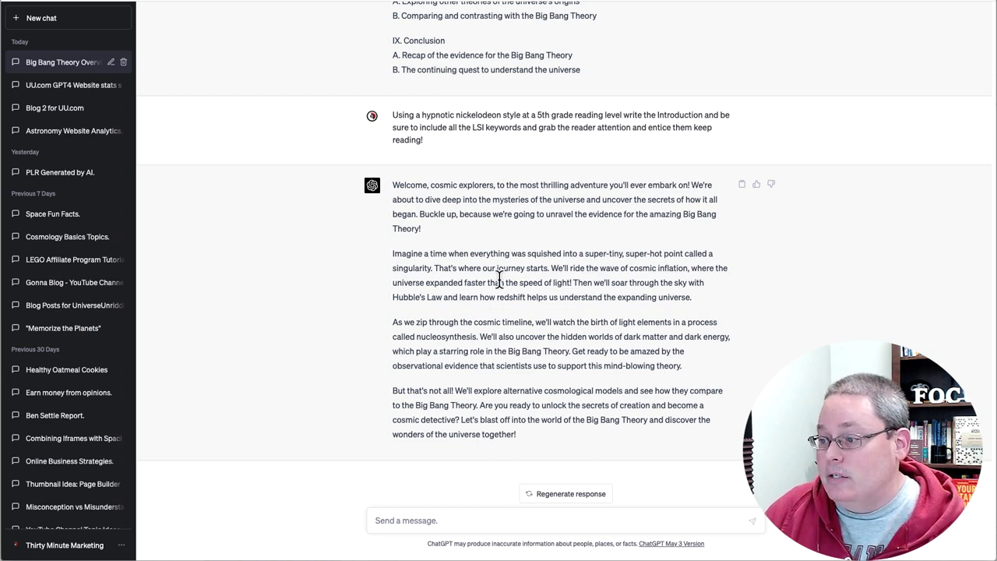
Copy the generated title "Unlocking the Secrets of Creation: The Evidence for the Big Bang Theory" from the ChatGPT response without its quotation marks
{"action": "scroll", "coordinate": [501, 275], "scroll_direction": "up", "scroll_amount": 3}
{"action": "scroll", "coordinate": [501, 275], "scroll_direction": "up", "scroll_amount": 6}
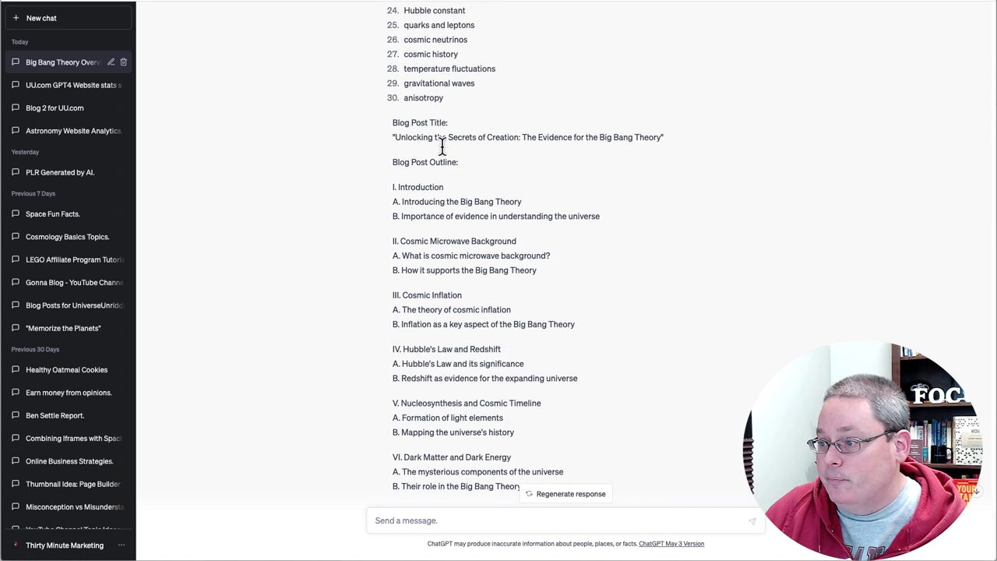
{"action": "left_click_drag", "start_coordinate": [396, 139], "coordinate": [604, 139]}
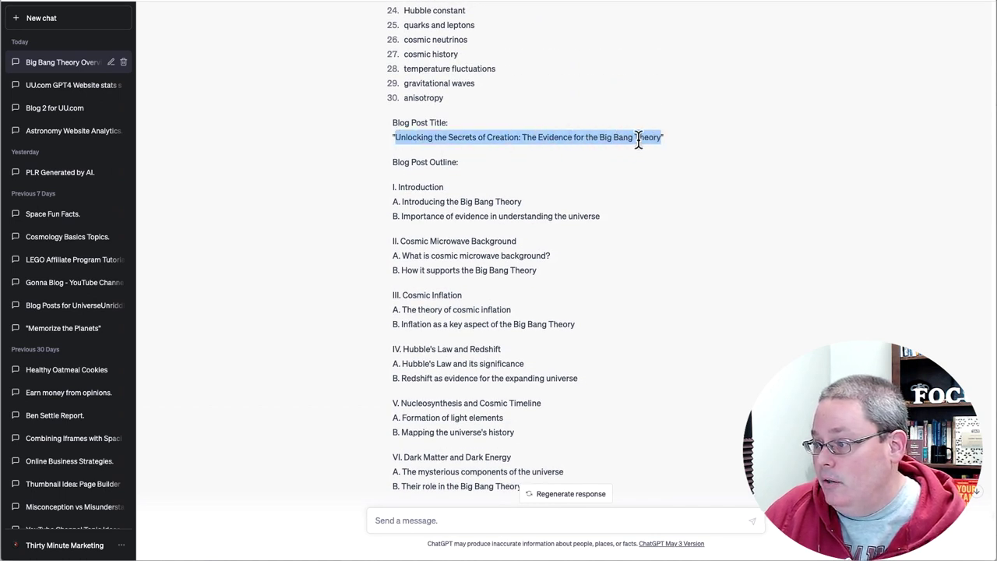
{"action": "right_click", "coordinate": [637, 138]}
{"action": "left_click", "coordinate": [654, 154]}
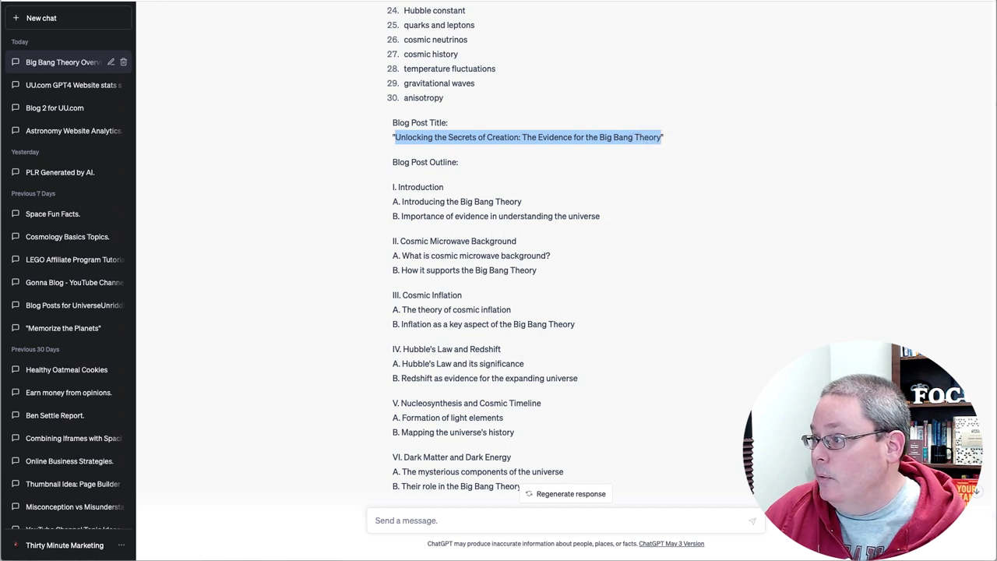
Try to paste the copied ChatGPT title directly into the new post's title, and clear the title
{"action": "key", "text": "alt+Tab"}
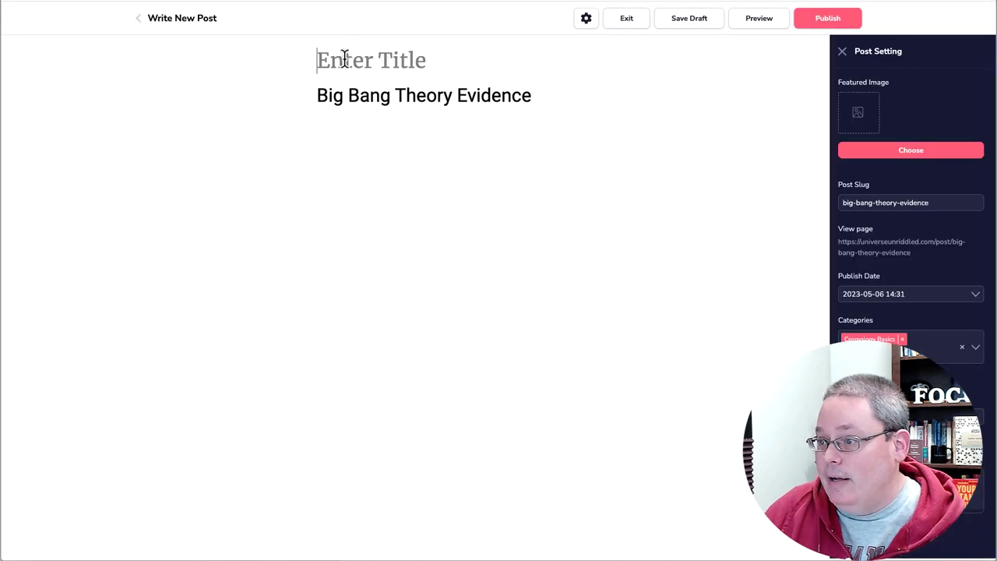
{"action": "key", "text": "ctrl+v"}
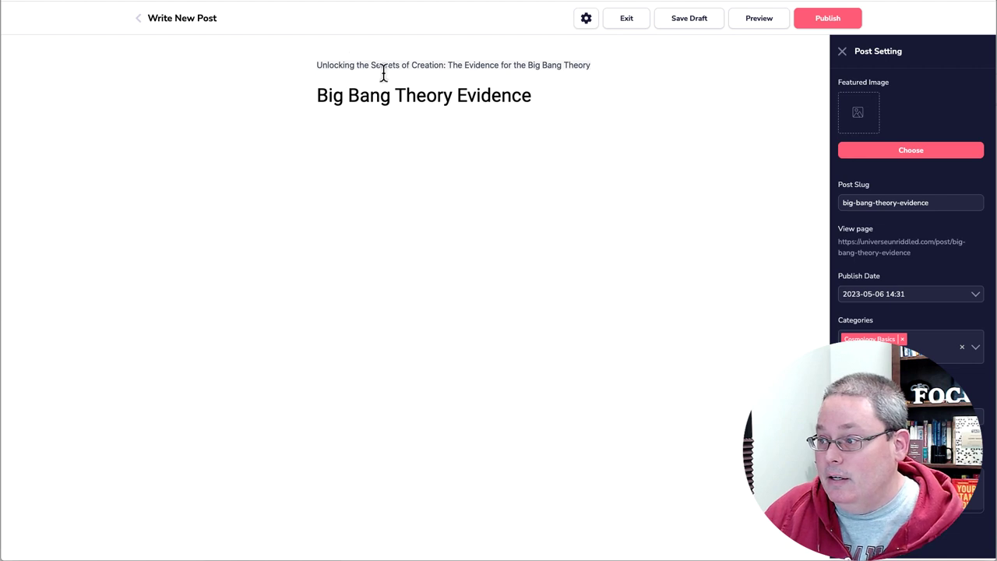
{"action": "triple_click", "coordinate": [443, 67]}
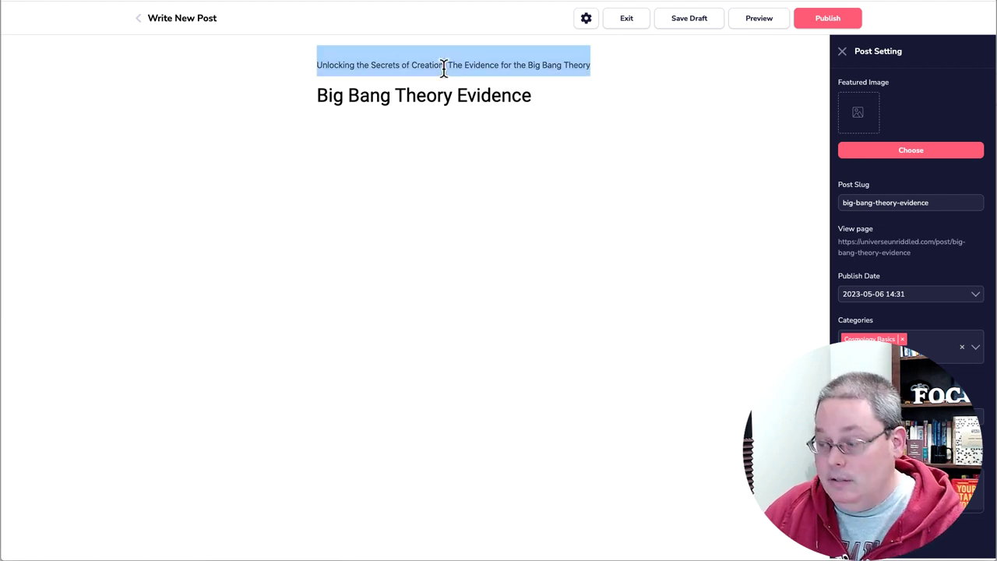
{"action": "key", "text": "BackSpace"}
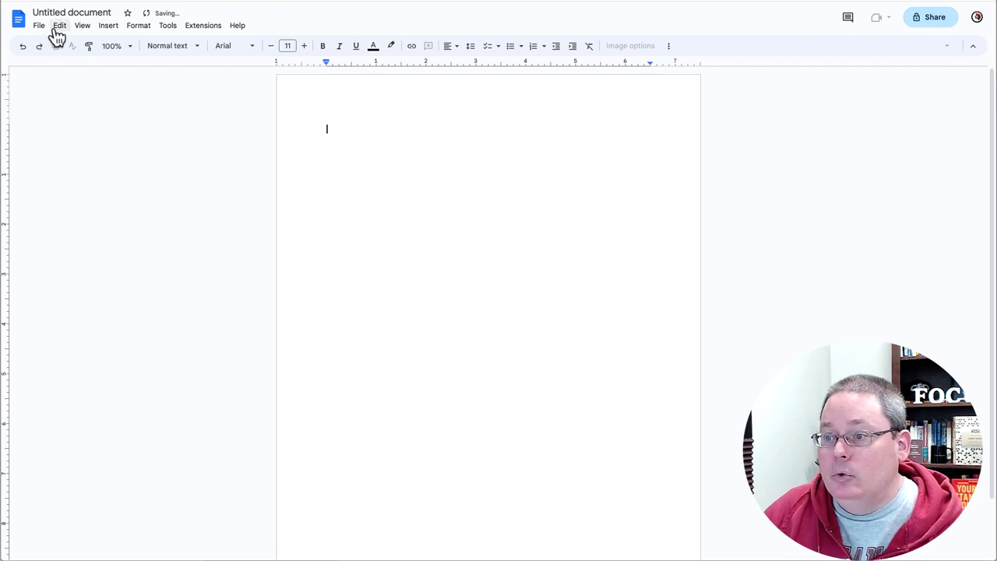
Paste the title into a blank Google Docs document and copy it again from there
{"action": "left_click", "coordinate": [60, 26]}
{"action": "left_click", "coordinate": [108, 135]}
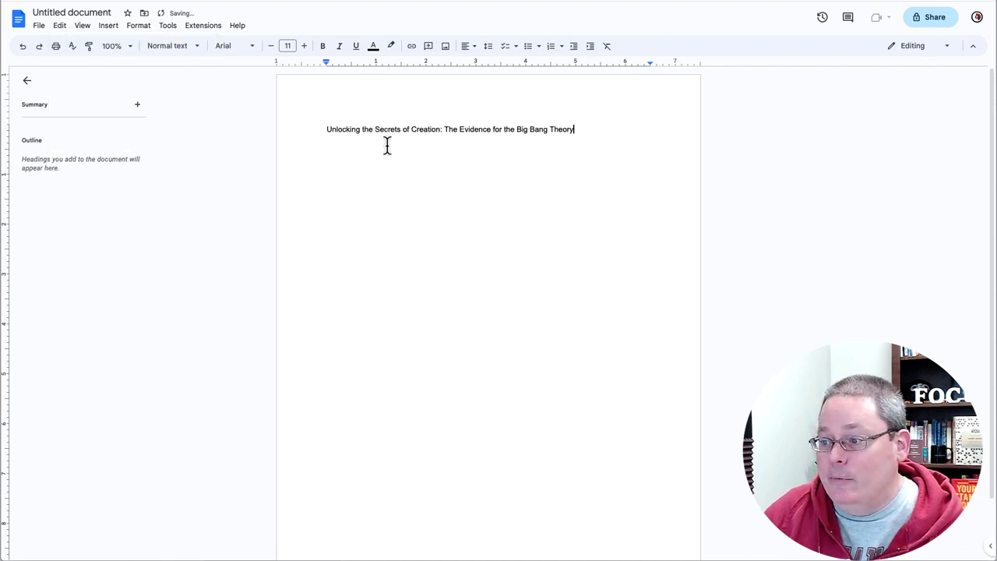
{"action": "key", "text": "ctrl+a"}
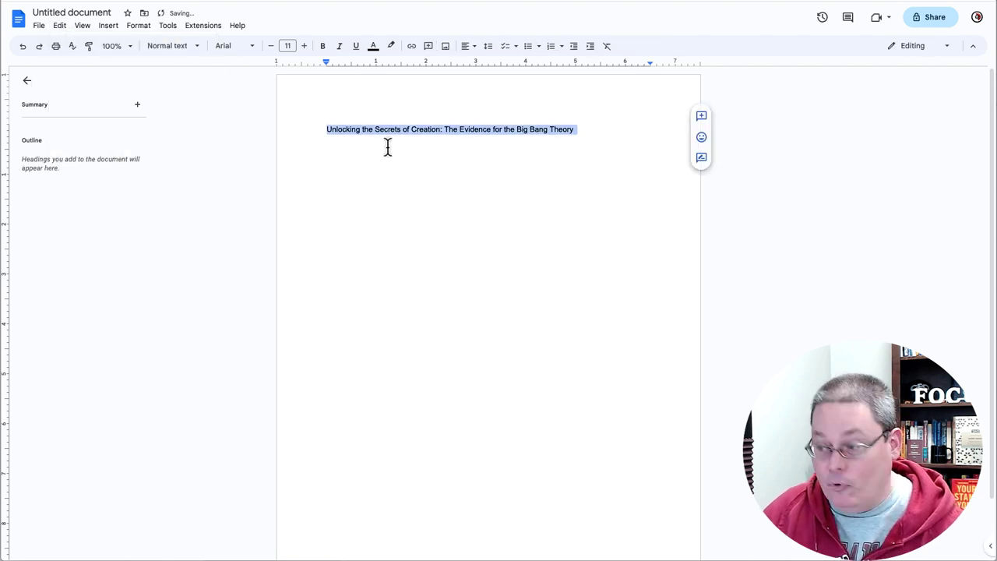
{"action": "right_click", "coordinate": [389, 134]}
{"action": "left_click", "coordinate": [417, 166]}
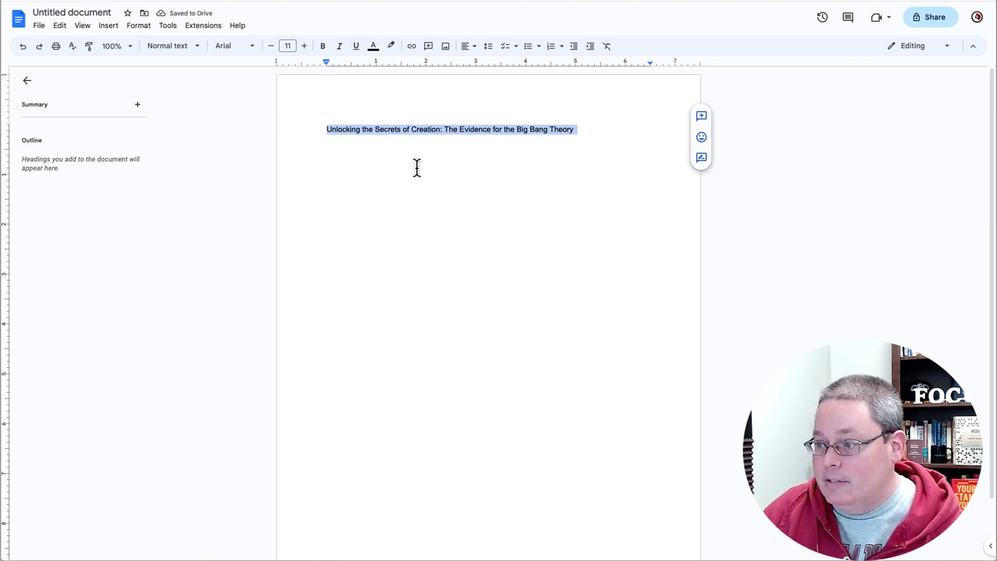
Paste the title from Google Docs as the new post's title and remove the extra blank line below it
{"action": "key", "text": "ctrl+Tab"}
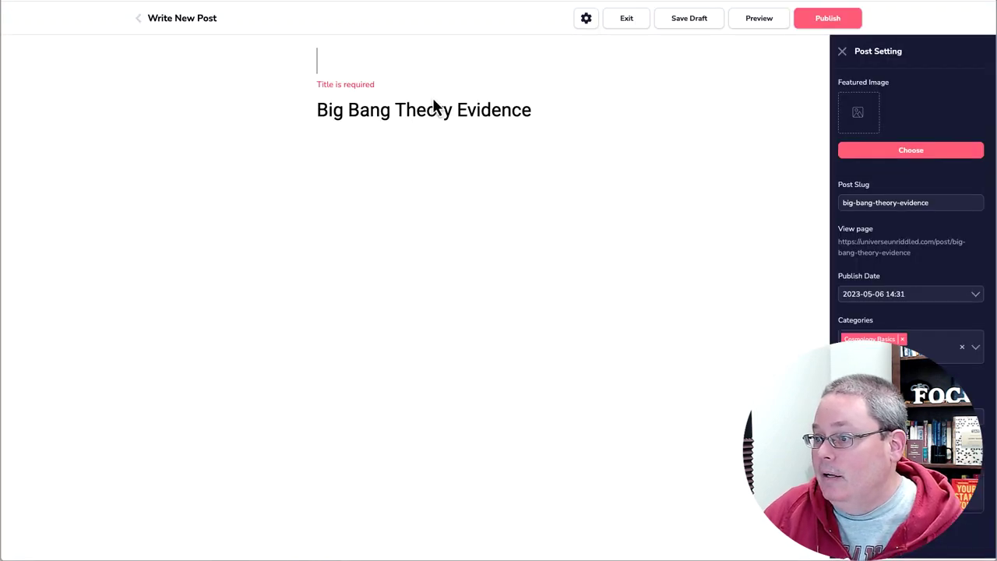
{"action": "key", "text": "ctrl+v"}
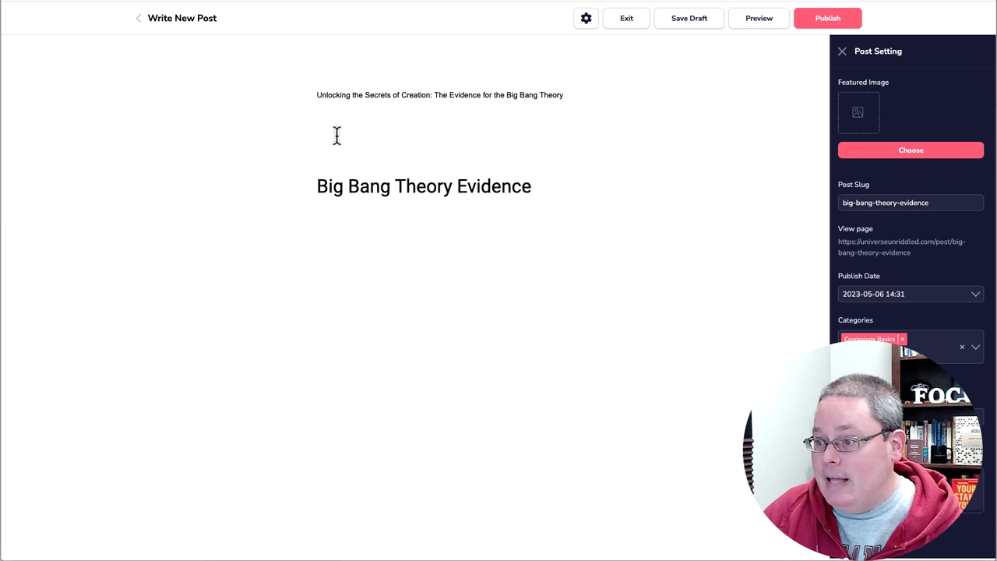
{"action": "key", "text": "BackSpace"}
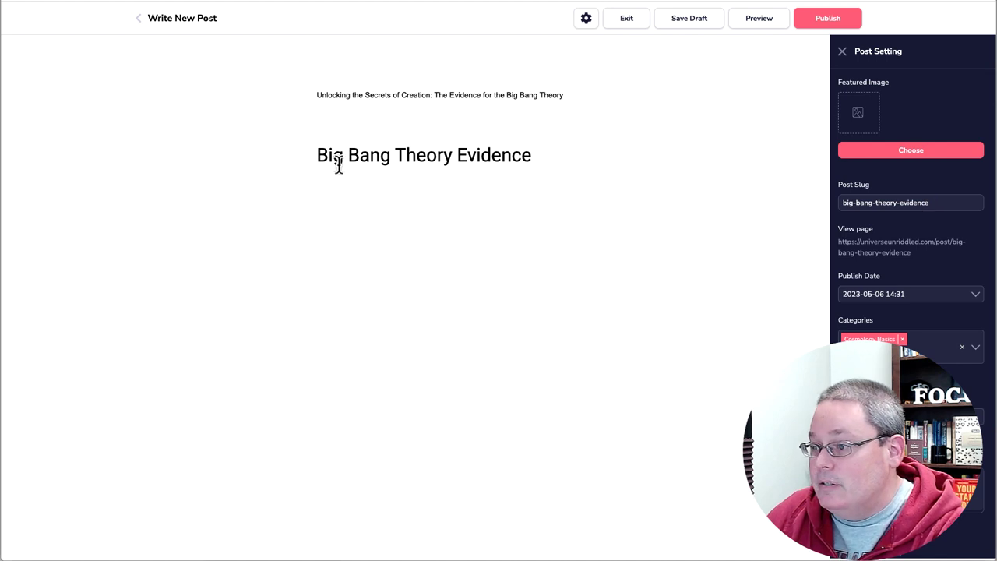
Examine the remaining post settings, from the keywords and excerpt to the display options and metadata
{"action": "triple_click", "coordinate": [408, 157]}
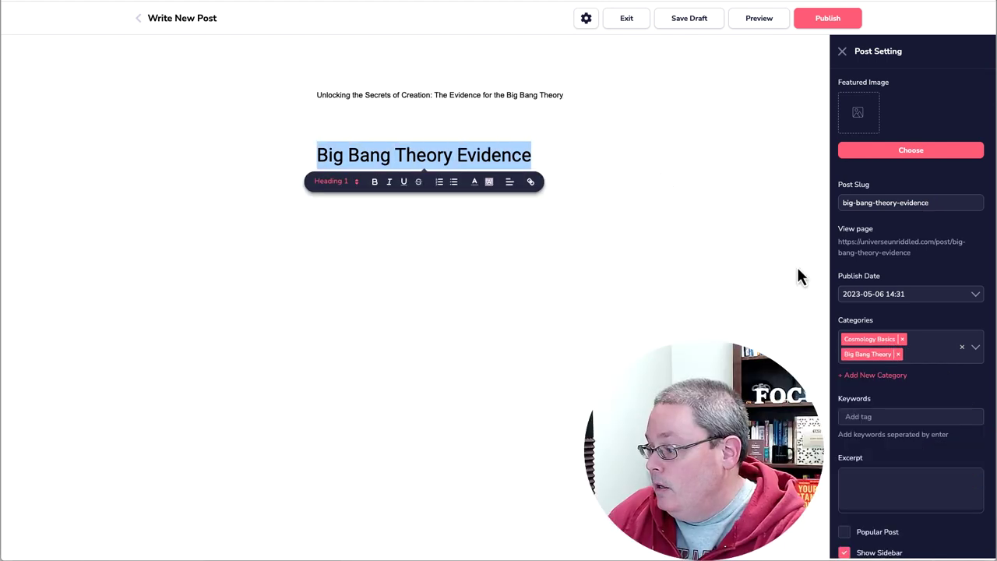
{"action": "left_click", "coordinate": [865, 481]}
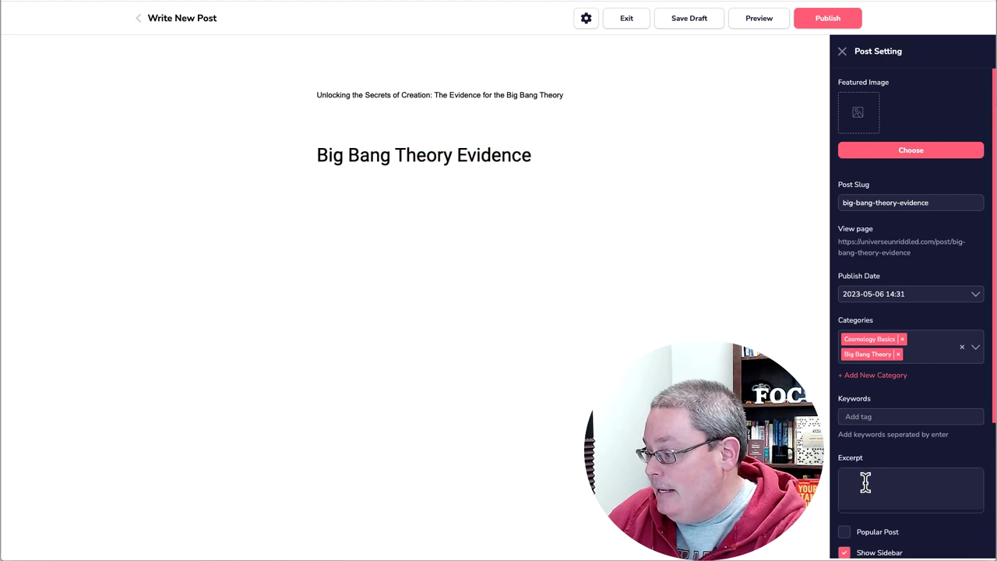
{"action": "scroll", "coordinate": [866, 482], "scroll_direction": "down", "scroll_amount": 2}
{"action": "scroll", "coordinate": [858, 467], "scroll_direction": "down", "scroll_amount": 1}
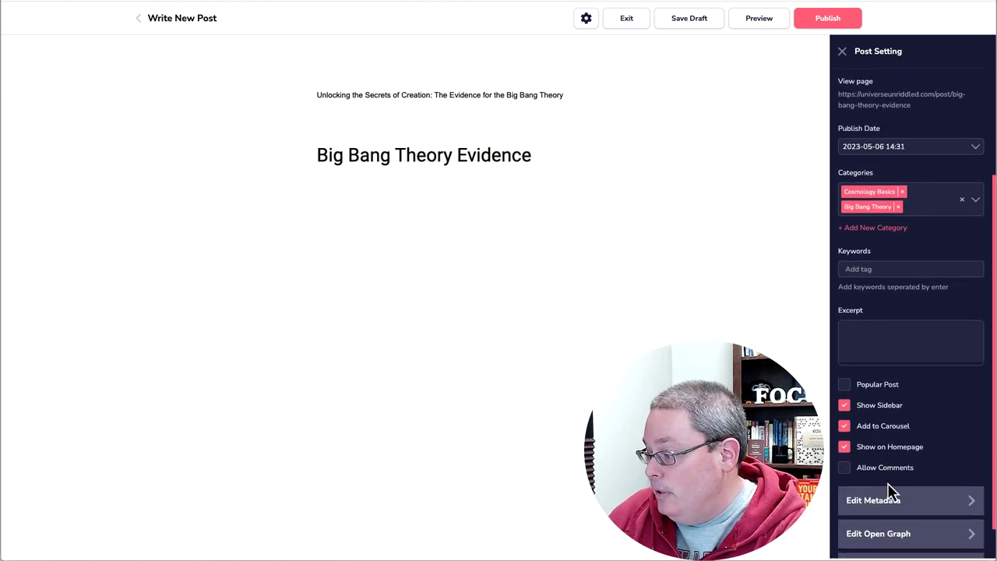
{"action": "scroll", "coordinate": [927, 459], "scroll_direction": "down", "scroll_amount": 1}
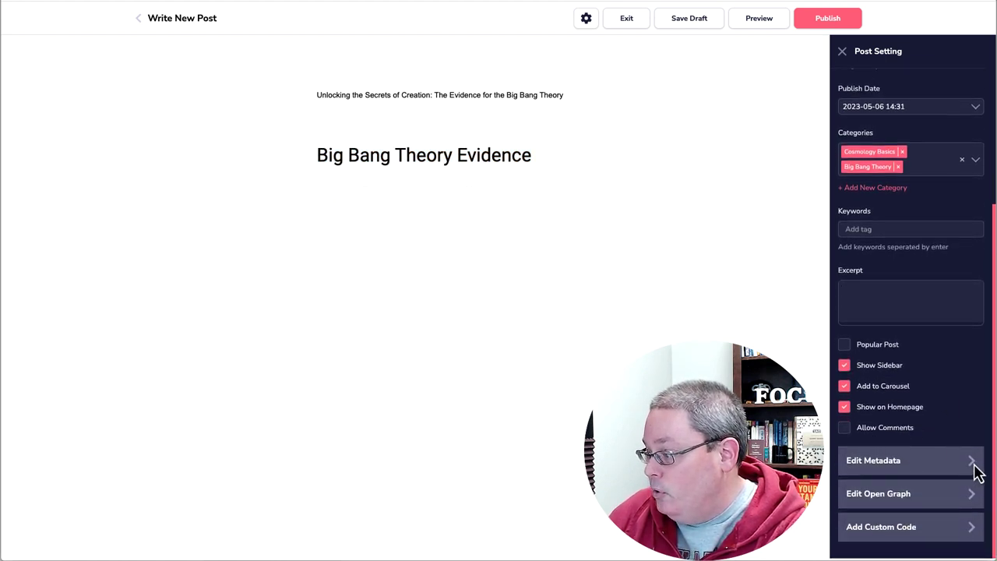
{"action": "left_click", "coordinate": [970, 468]}
Return to the beginning of the post settings and save the new post as a draft
{"action": "scroll", "coordinate": [916, 476], "scroll_direction": "up", "scroll_amount": 2}
{"action": "scroll", "coordinate": [907, 447], "scroll_direction": "up", "scroll_amount": 2}
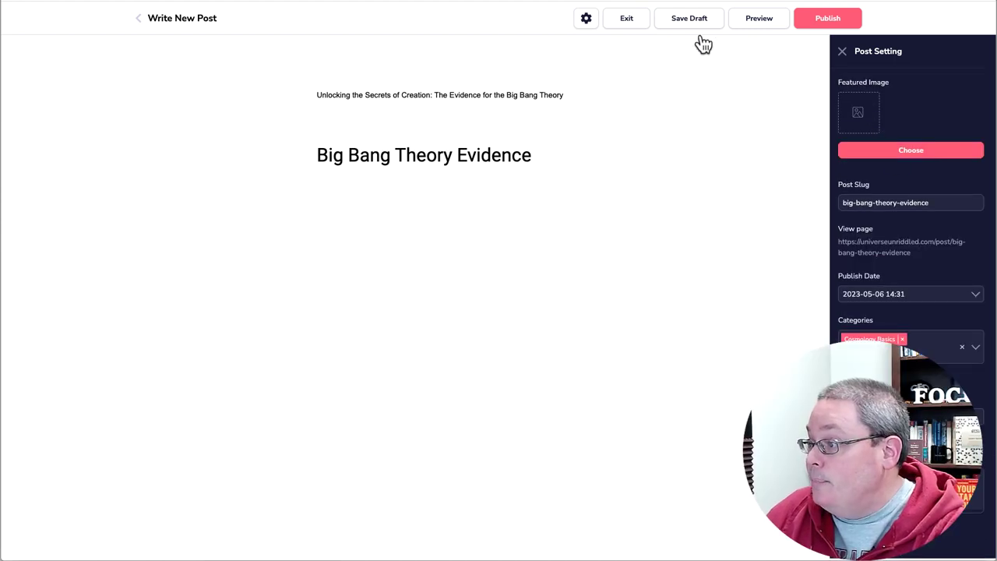
{"action": "left_click", "coordinate": [684, 28]}
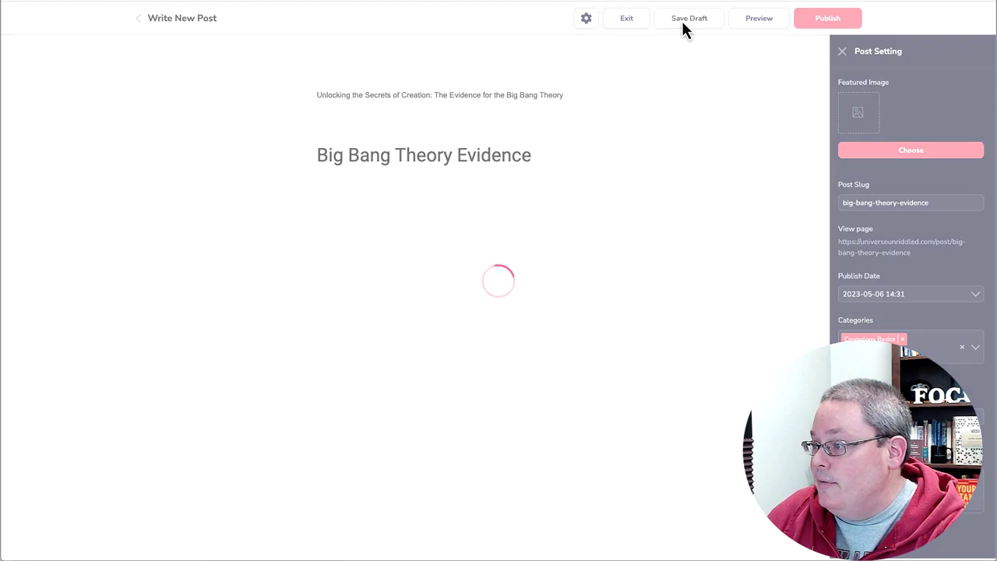
Exit the post editor with the changes saved and reopen the Big Bang Theory evidence draft for editing
{"action": "left_click", "coordinate": [627, 27]}
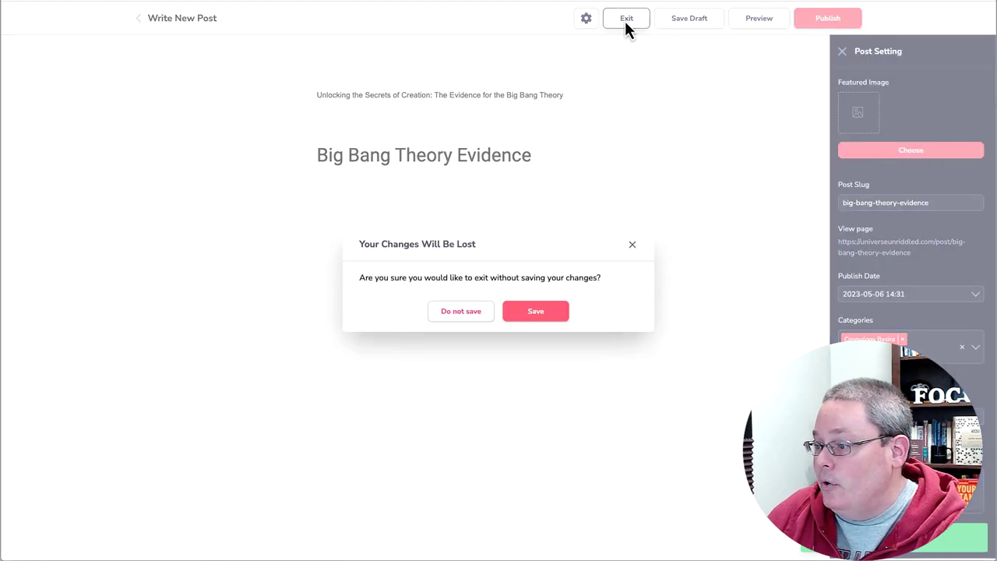
{"action": "left_click", "coordinate": [538, 312]}
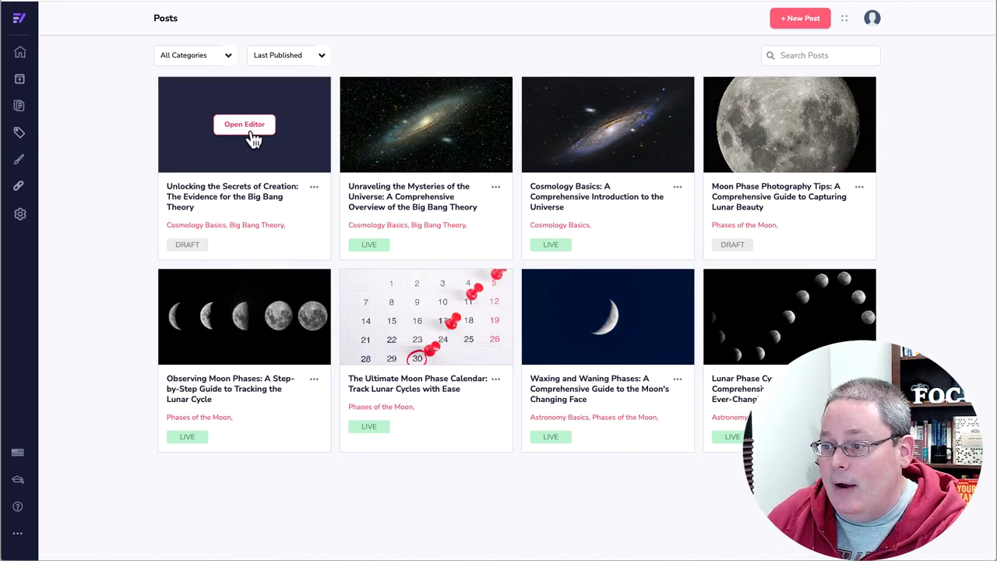
{"action": "left_click", "coordinate": [251, 131]}
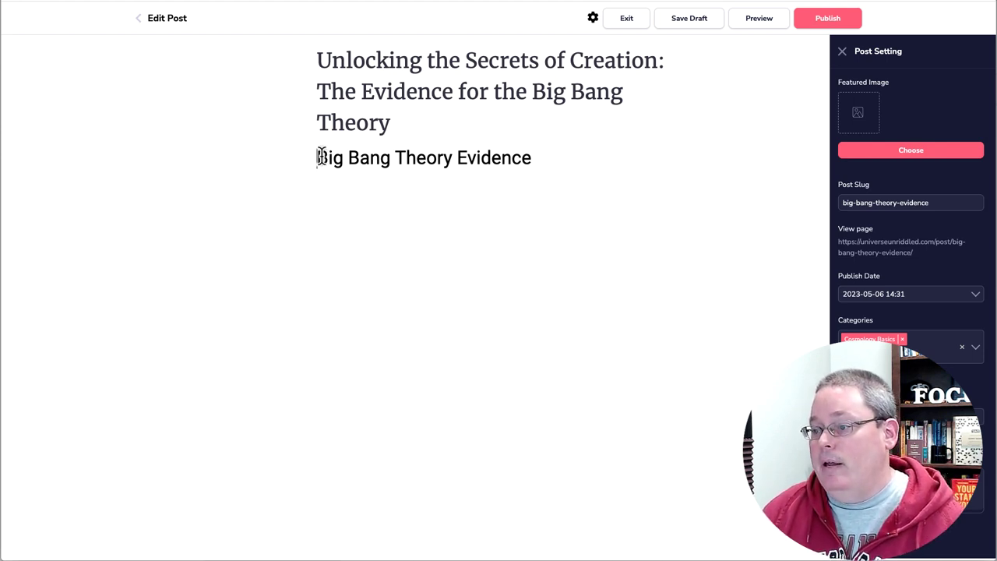
Copy "Big Bang Theory" from the heading and search the free stock photos for it to find a featured image
{"action": "left_click_drag", "start_coordinate": [322, 157], "coordinate": [453, 165]}
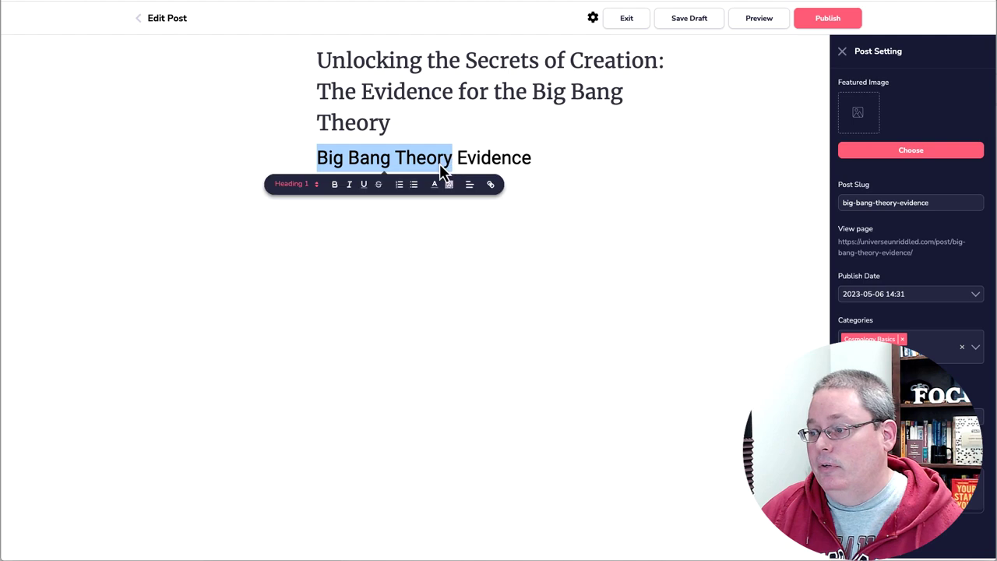
{"action": "right_click", "coordinate": [399, 153]}
{"action": "left_click", "coordinate": [431, 222]}
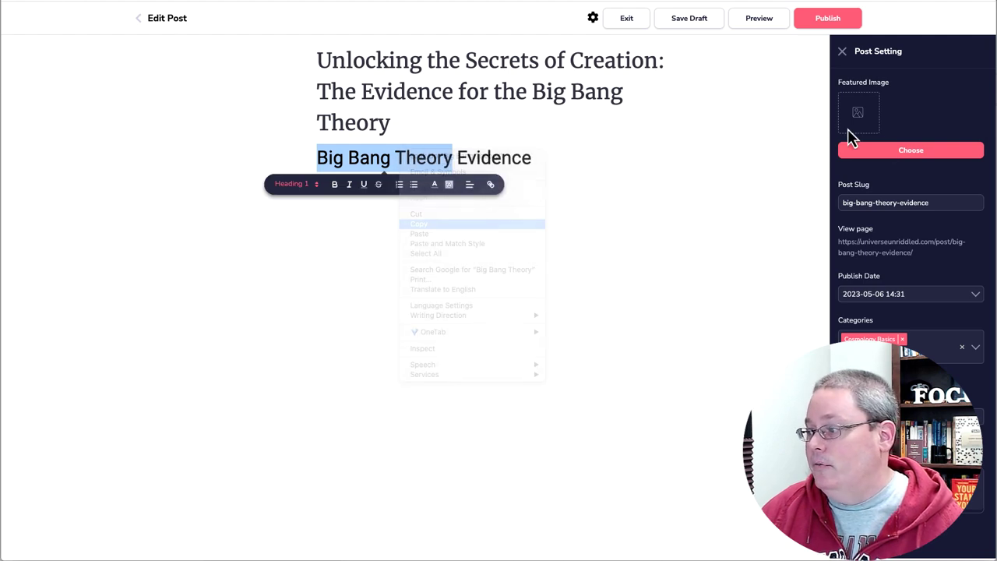
{"action": "left_click", "coordinate": [886, 156]}
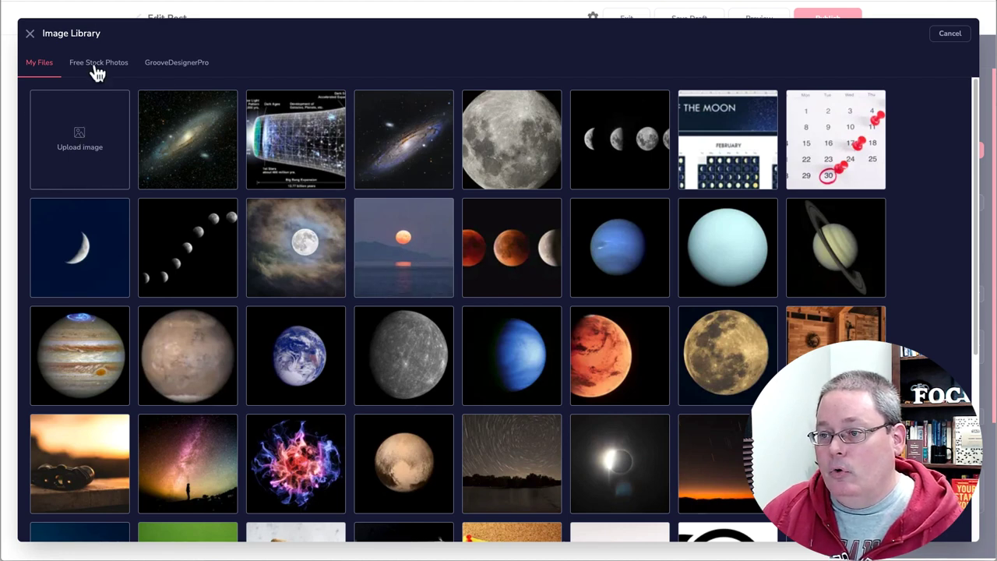
{"action": "left_click", "coordinate": [98, 67]}
{"action": "type", "text": "Big Energy"}
{"action": "key", "text": "Return"}
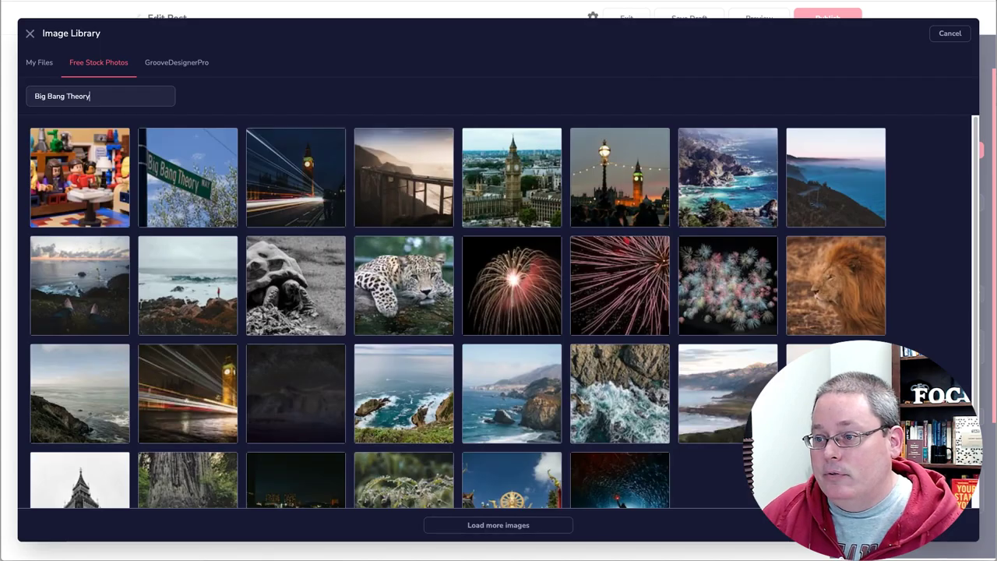
{"action": "scroll", "coordinate": [433, 343], "scroll_direction": "down", "scroll_amount": 1}
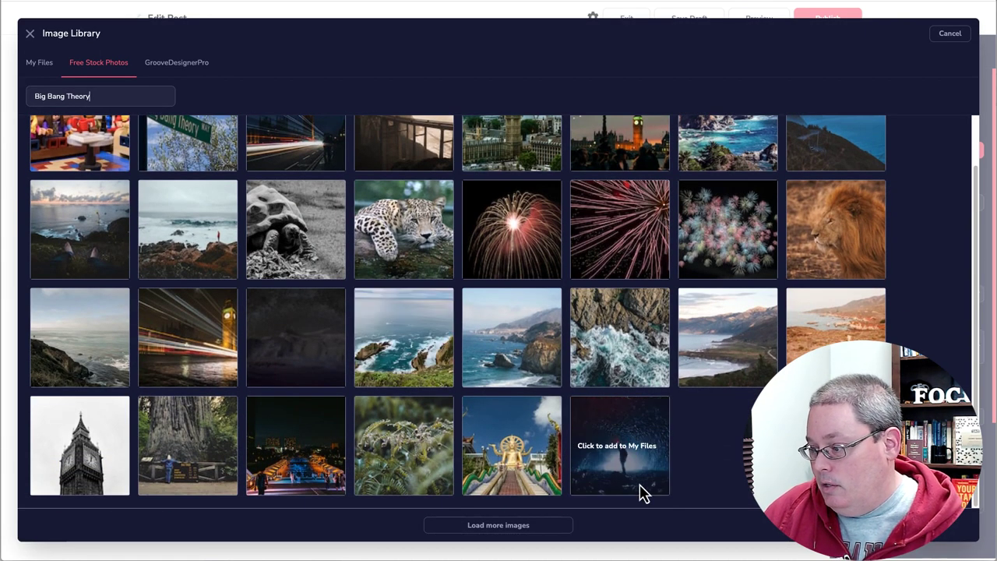
{"action": "scroll", "coordinate": [623, 450], "scroll_direction": "up", "scroll_amount": 1}
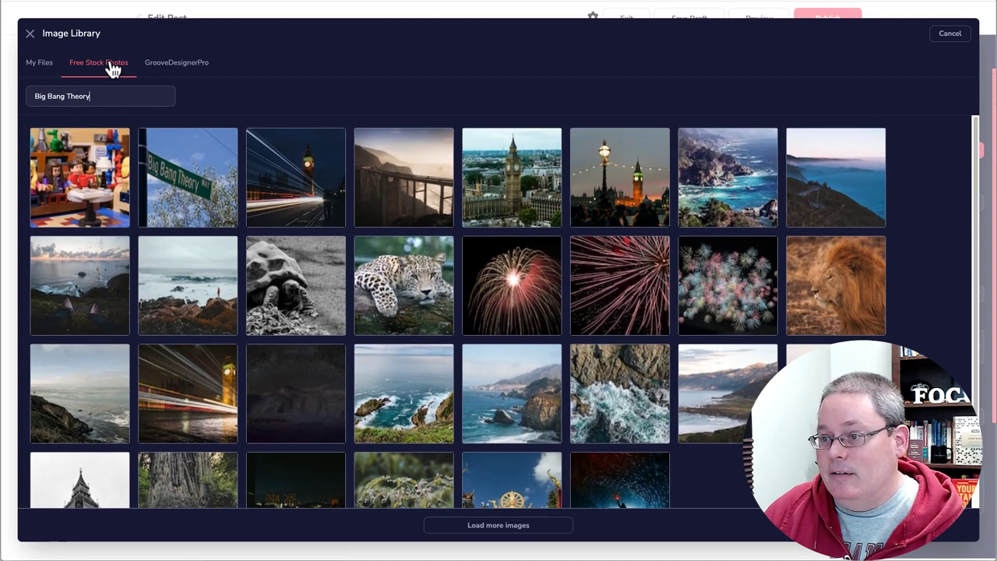
Search the free stock photos for "cosmos" and add the orange nebula photo to My Files
{"action": "triple_click", "coordinate": [78, 96]}
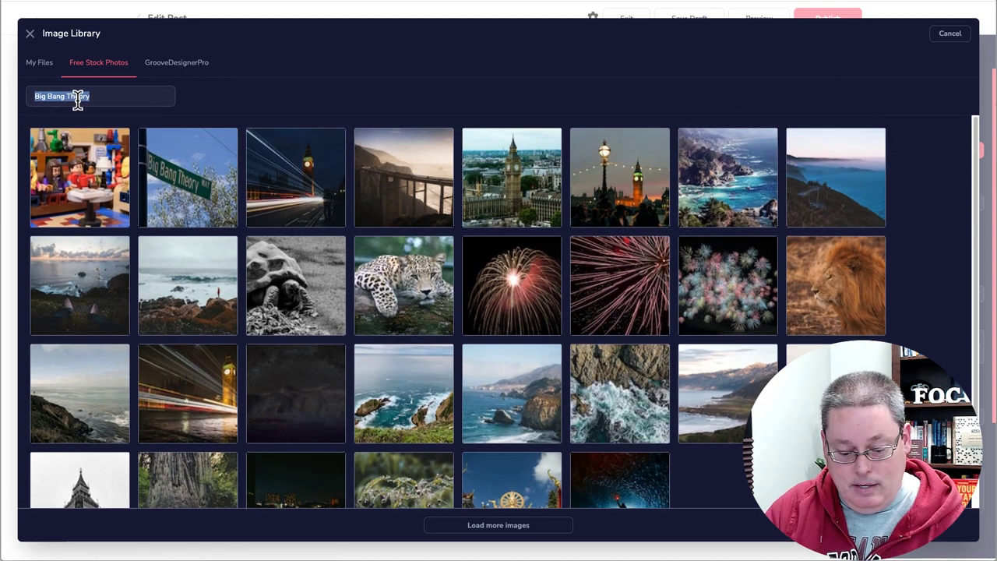
{"action": "type", "text": "cosmos"}
{"action": "key", "text": "Return"}
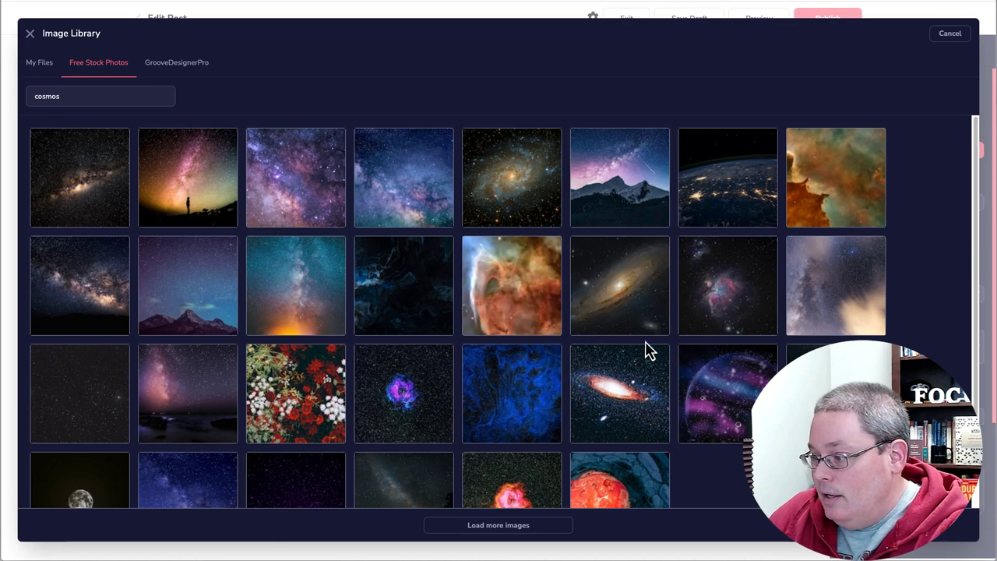
{"action": "scroll", "coordinate": [650, 341], "scroll_direction": "down", "scroll_amount": 1}
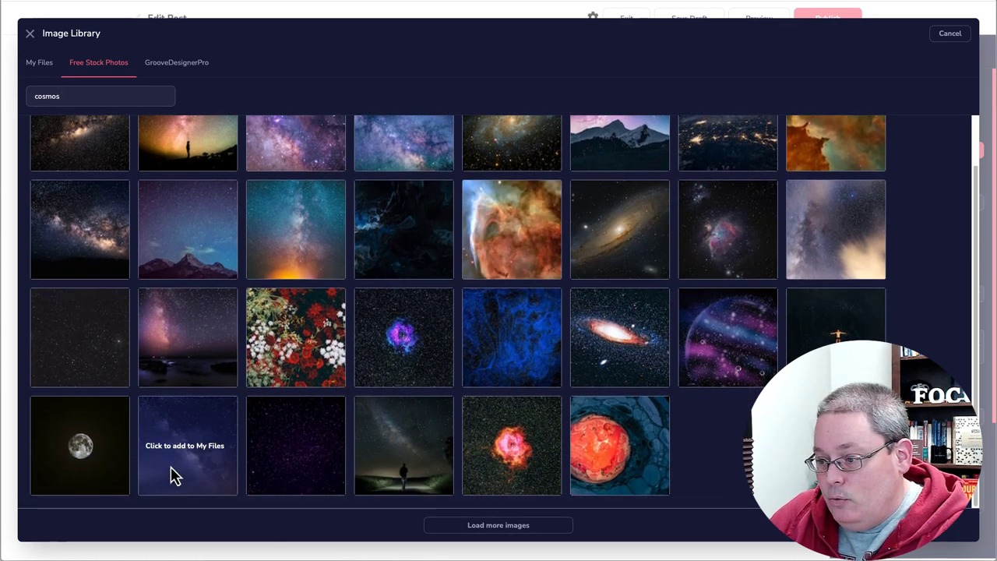
{"action": "scroll", "coordinate": [366, 372], "scroll_direction": "up", "scroll_amount": 1}
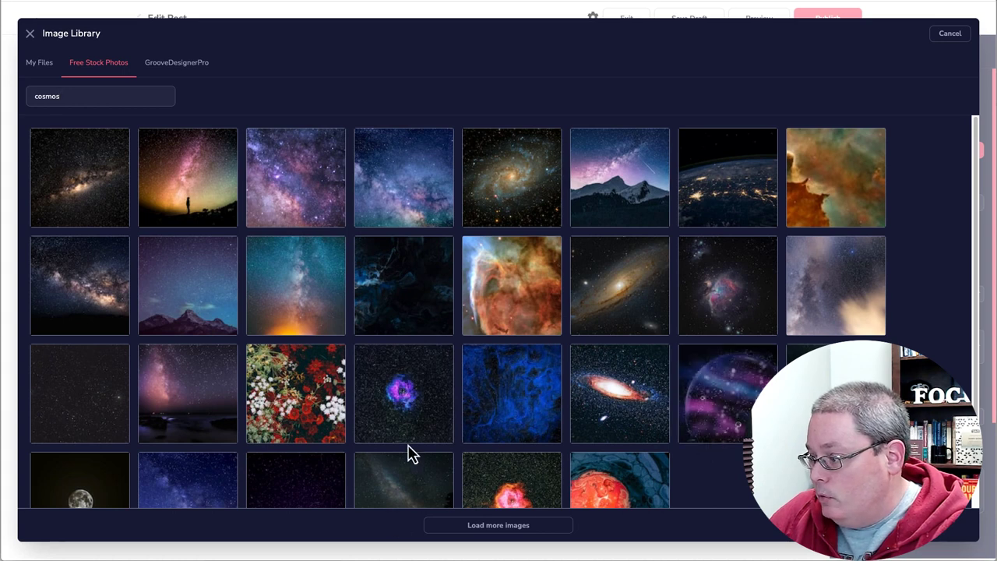
{"action": "left_click", "coordinate": [503, 282]}
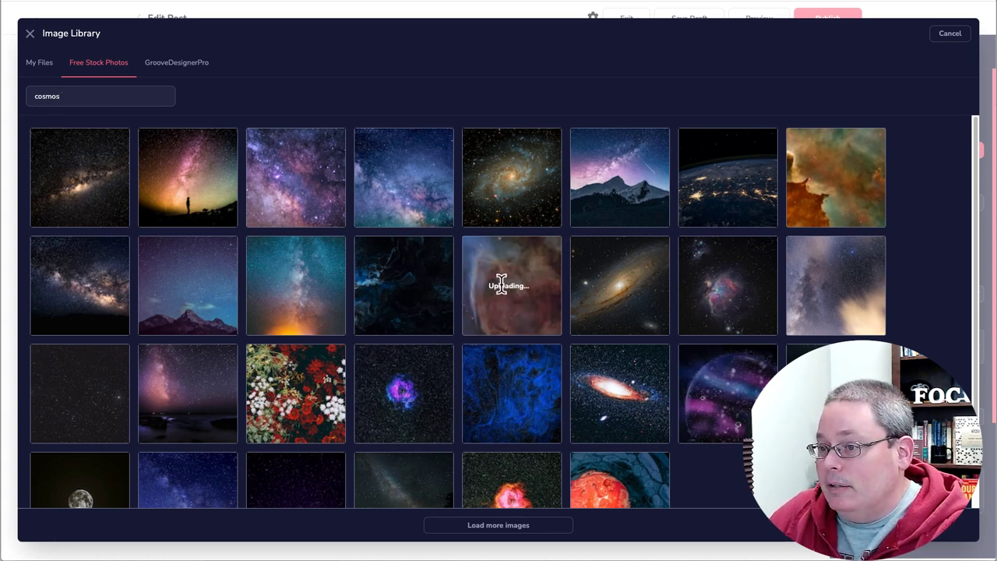
Open the nebula image for cropping, unlock its proportions and set its dimensions to 1200 px wide by 628 px high
{"action": "scroll", "coordinate": [379, 383], "scroll_direction": "down", "scroll_amount": 5}
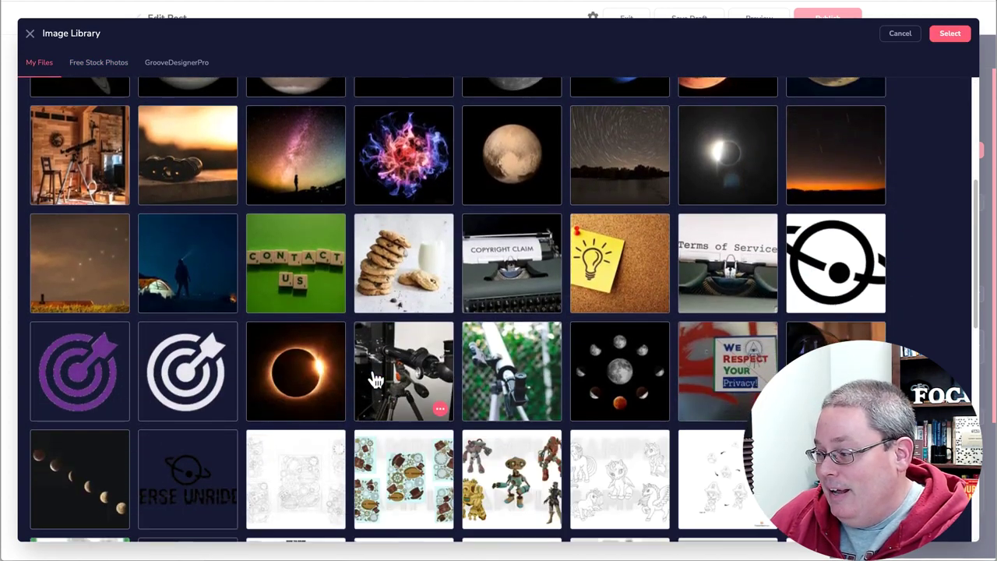
{"action": "scroll", "coordinate": [387, 401], "scroll_direction": "up", "scroll_amount": 5}
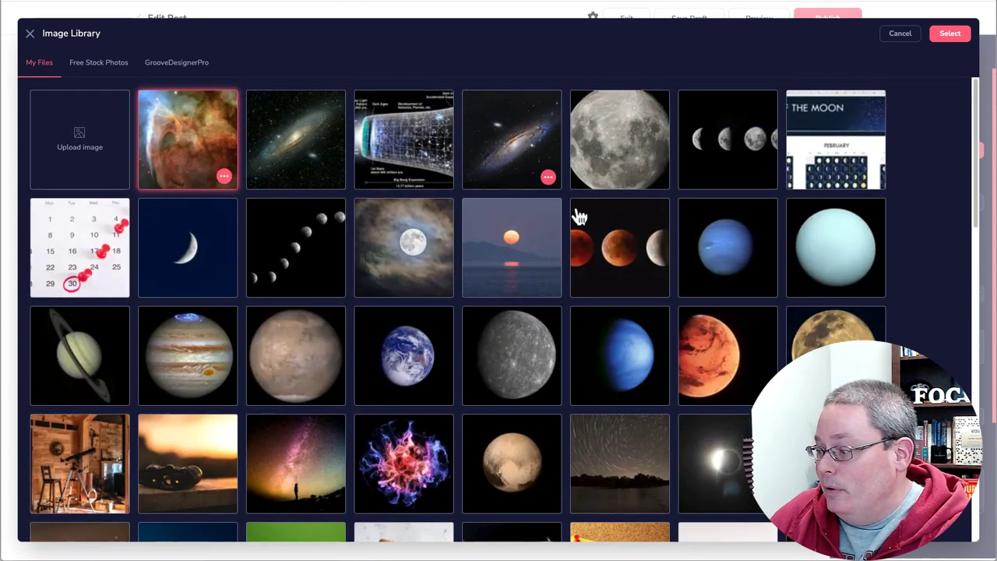
{"action": "left_click", "coordinate": [225, 177]}
{"action": "left_click", "coordinate": [224, 135]}
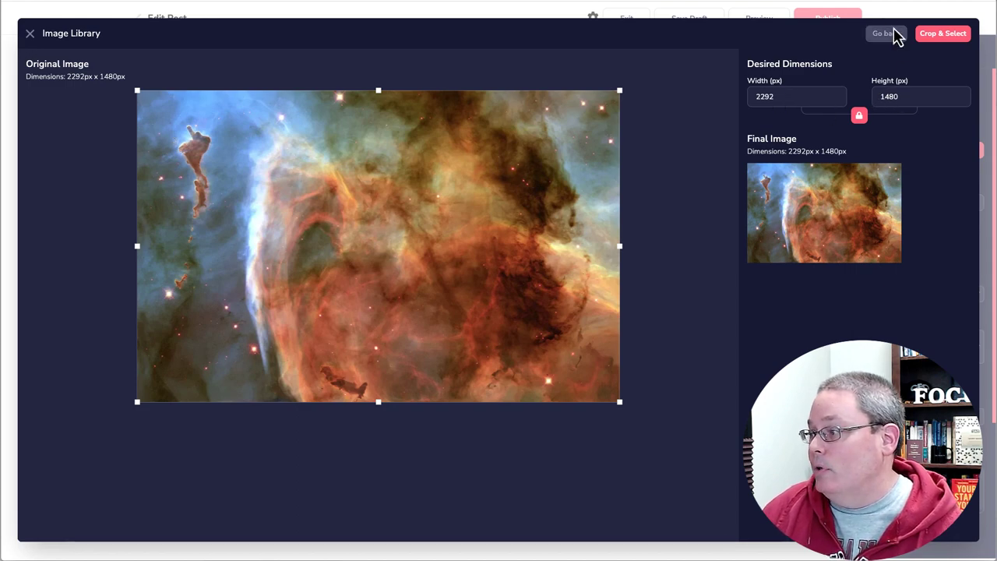
{"action": "left_click", "coordinate": [764, 1]}
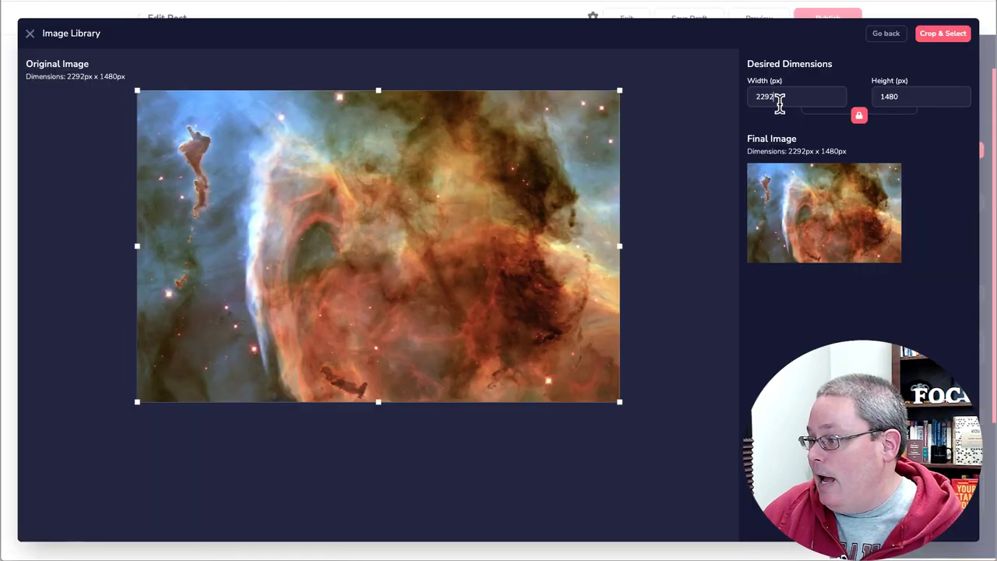
{"action": "left_click", "coordinate": [860, 116]}
{"action": "double_click", "coordinate": [791, 104]}
{"action": "type", "text": "1200"}
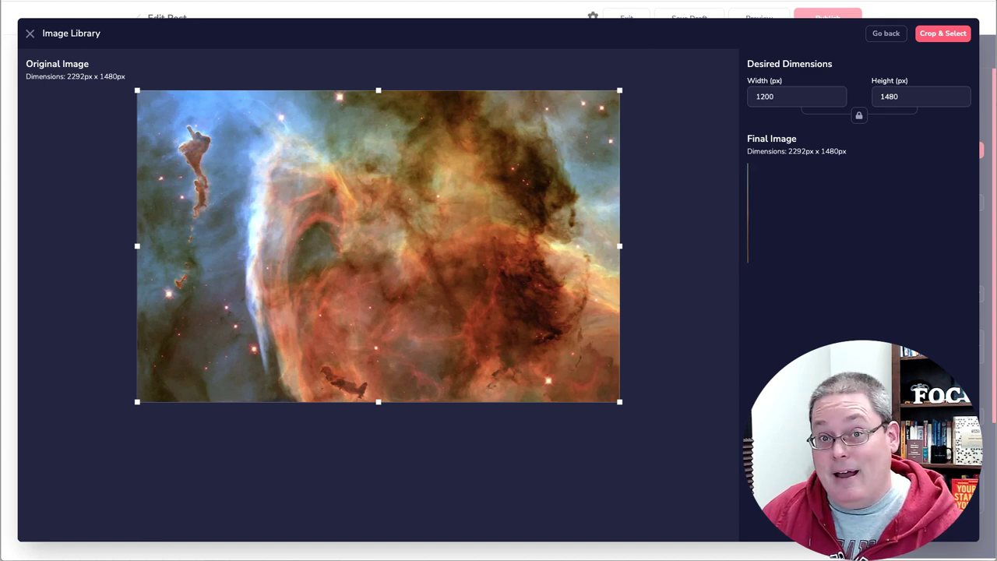
{"action": "double_click", "coordinate": [890, 100]}
{"action": "type", "text": "628"}
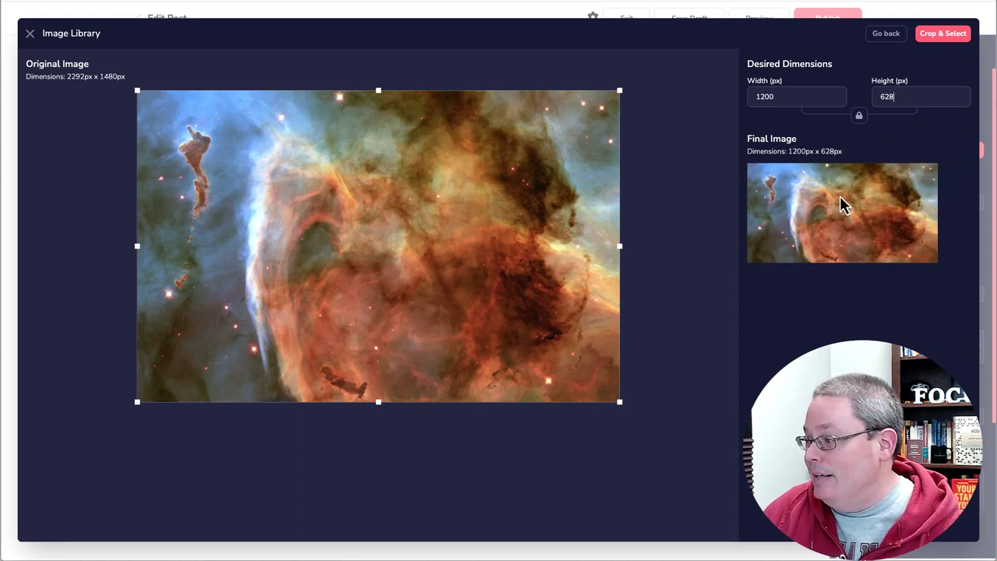
Apply the cropped nebula image as the post's featured image and save the draft
{"action": "left_click", "coordinate": [936, 36]}
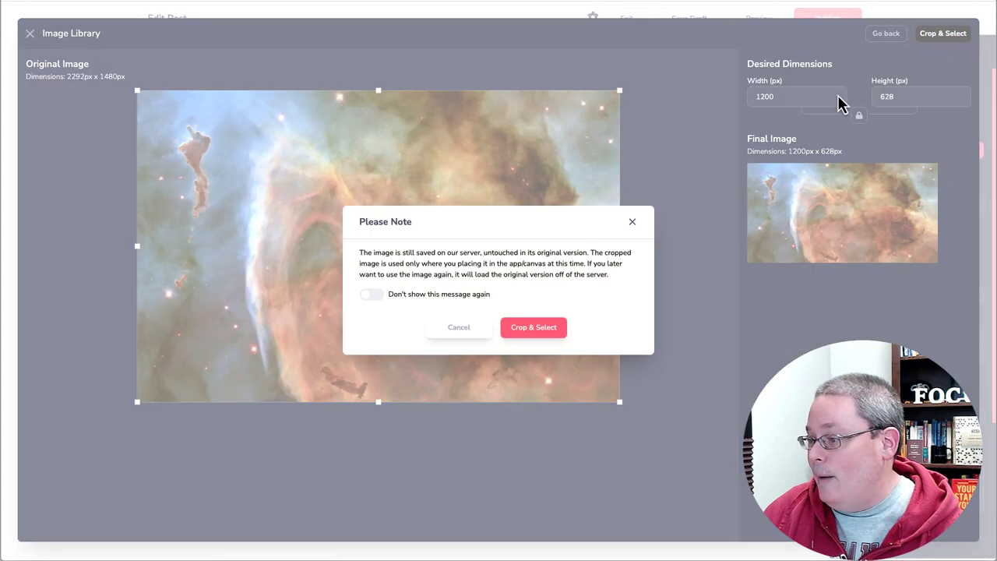
{"action": "left_click", "coordinate": [554, 335]}
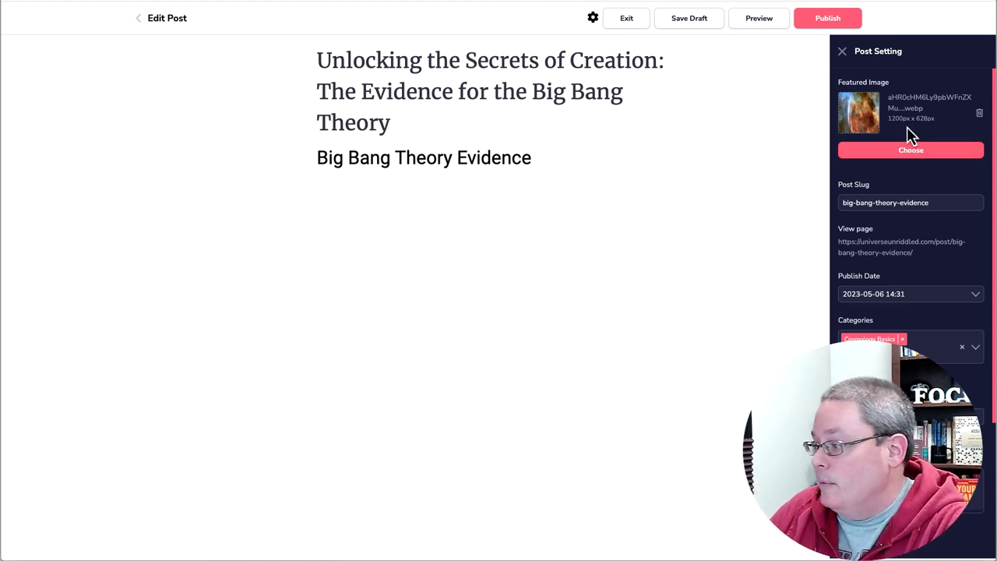
{"action": "left_click", "coordinate": [690, 28]}
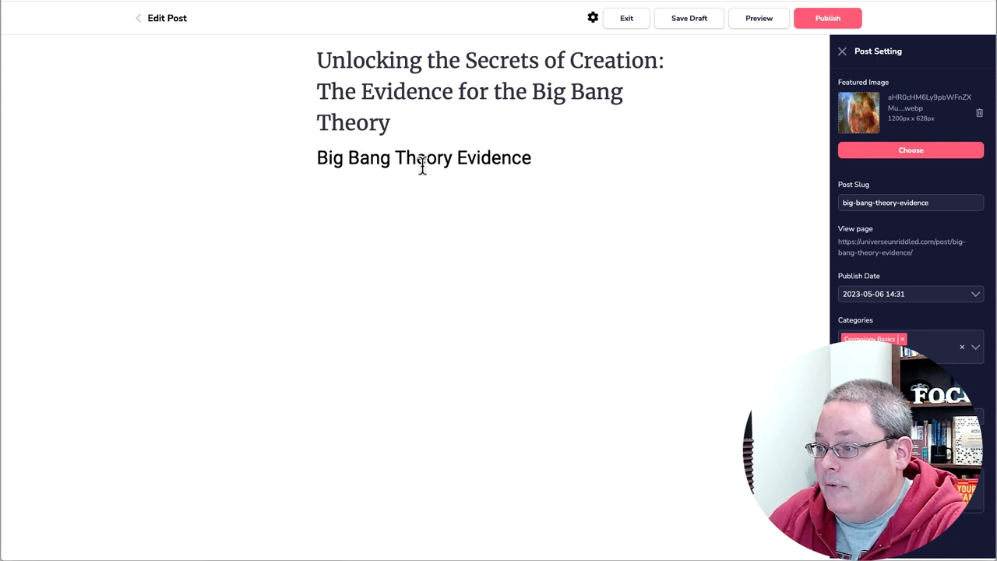
Copy the introduction from ChatGPT and paste it as plain text on a new line below the Big Bang Theory Evidence heading
{"action": "left_click", "coordinate": [550, 154]}
{"action": "key", "text": "Return"}
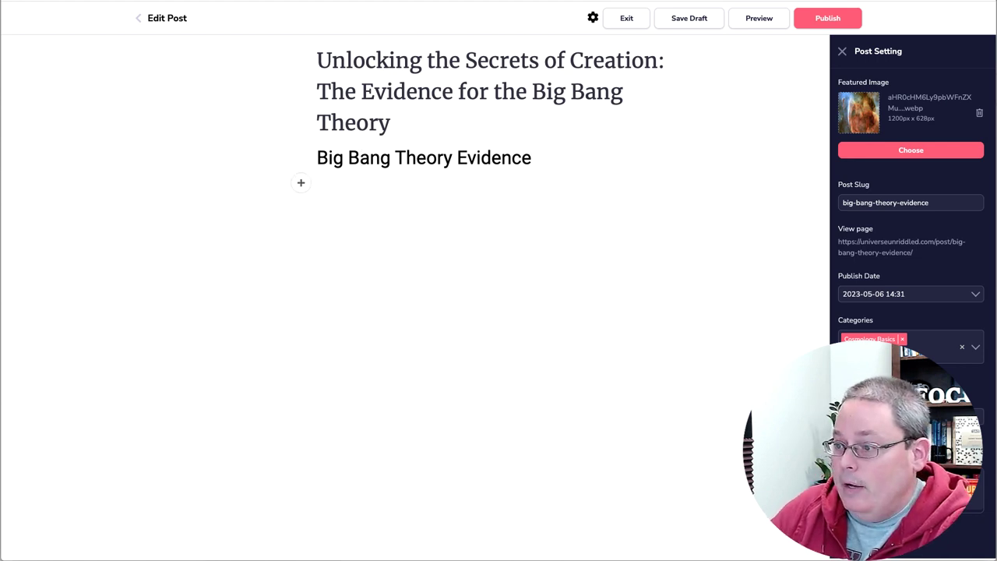
{"action": "left_click", "coordinate": [676, 24]}
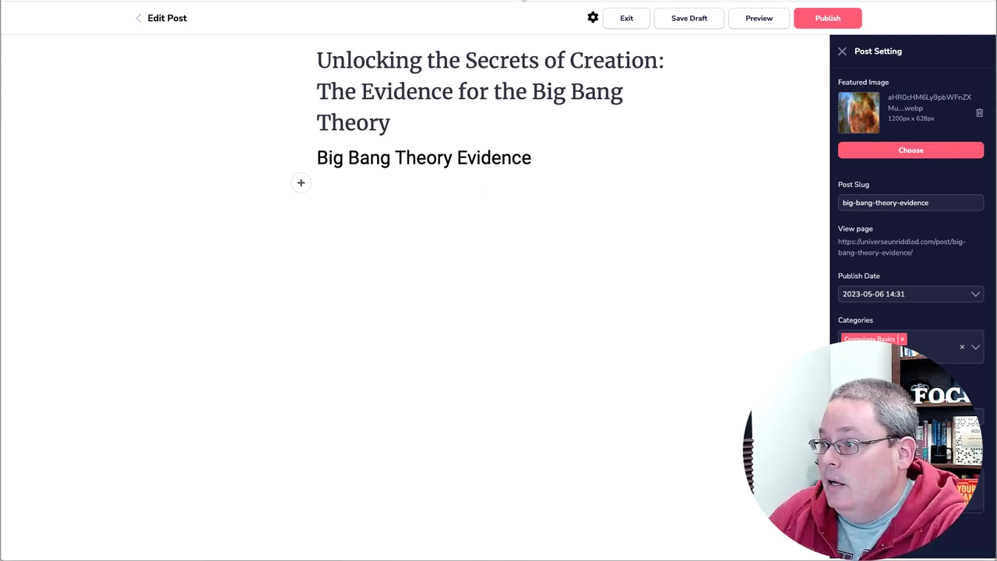
{"action": "key", "text": "ctrl+Tab"}
{"action": "scroll", "coordinate": [566, 326], "scroll_direction": "down", "scroll_amount": 8}
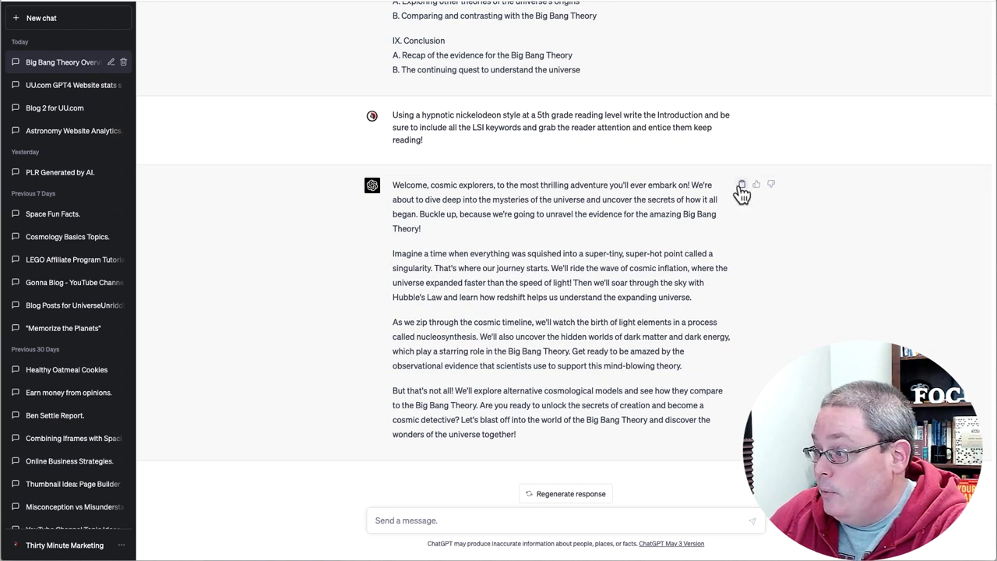
{"action": "key", "text": "ctrl+Tab"}
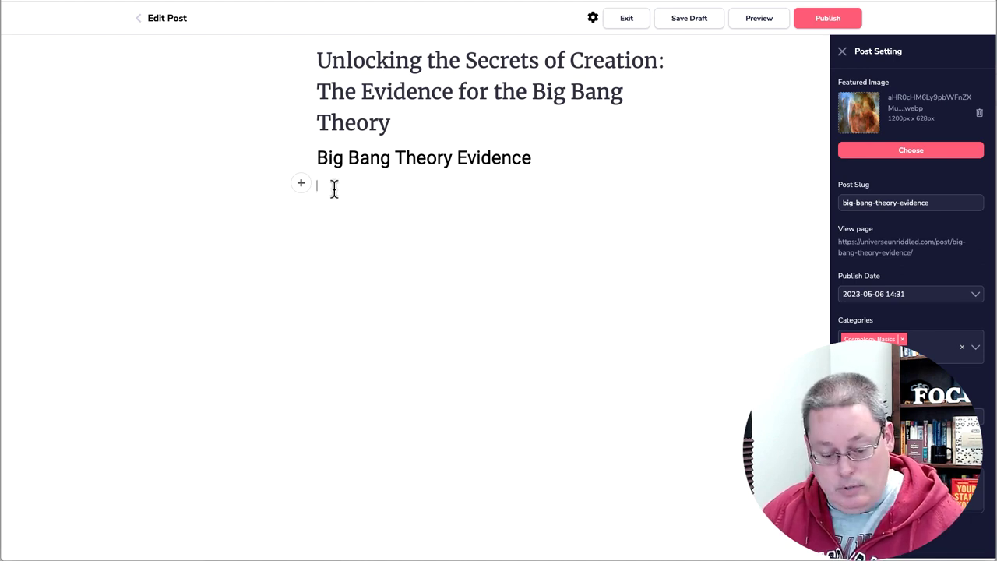
{"action": "type", "text": "Welcome, cosmic explorers, to the most thrilling adventure you'll ever embark on! We're about to dive deep into the mysteries of the universe and uncover the secrets of how it all began. Buckle up, because we're going to unravel the evidence for the amazing Big Bang Theory! Imagine a time when everything was squished into a super-tiny, super-hot point called a singularity. That's where our journey starts. We'll ride the wave of cosmic inflation, where the universe expanded faster than the speed of light! Then we'll soar through the sky with Hubble's Law and learn how redshift helps us understand the expanding universe. As we zip through the cosmic timeline, we'll watch the birth of light elements in a process called nucleosynthesis. We'll also uncover the hidden worlds of dark matter and dark energy, which play a starring role in the Big Bang Theory. Get ready to be amazed by the observational evidence that scientists use to support this mind-blowing theory. But that's not all! We'll explore alternative cosmological models and see how they compare to the Big Bang Theory. Are you ready to unlock the secrets of creation and become a cosmic detective? Let's blast off into the world of the Big Bang Theory and discover the wonders of the universe together!"}
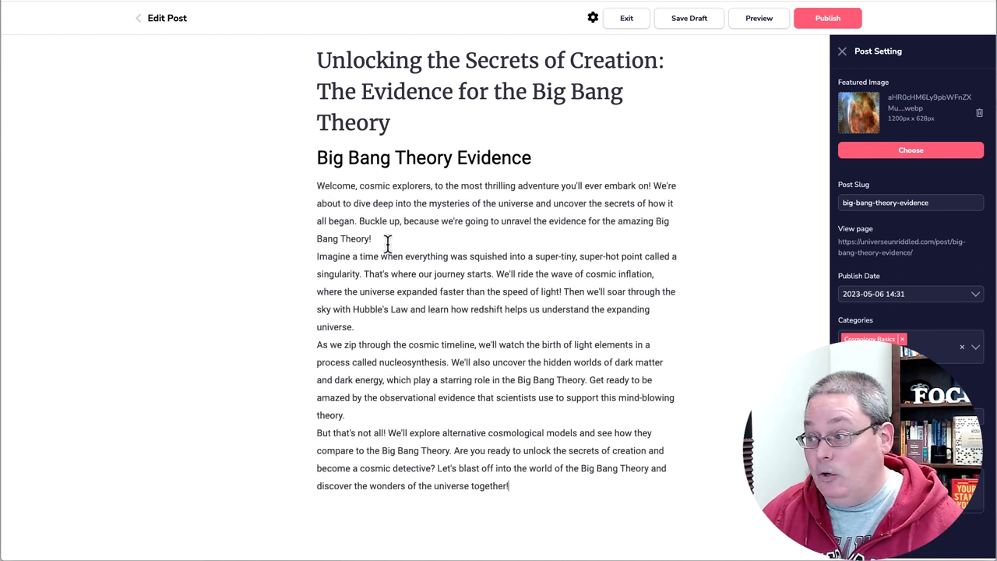
Look up the paste-without-formatting command in the Google Docs document and return to the blog post
{"action": "key", "text": "ctrl+Tab"}
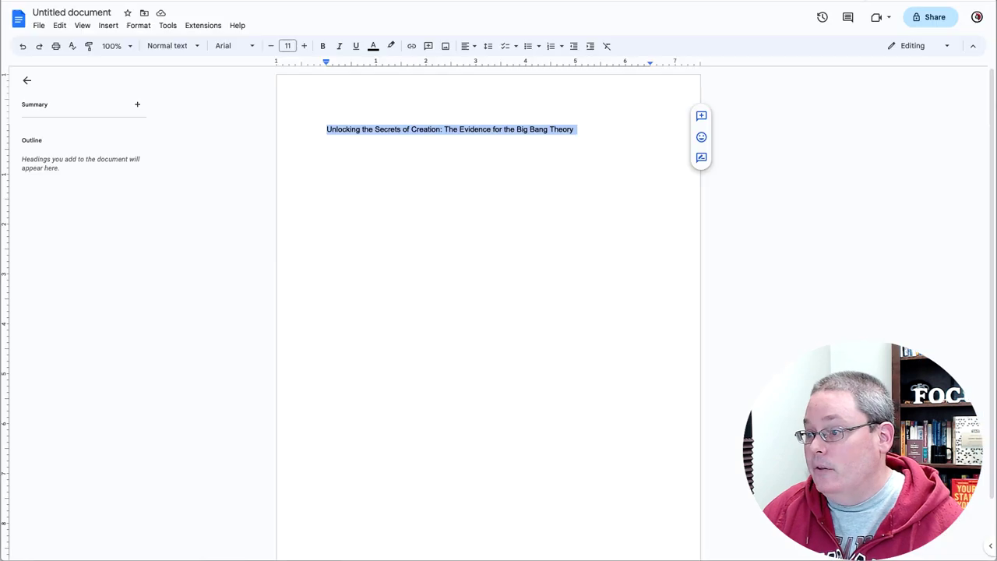
{"action": "left_click", "coordinate": [62, 31]}
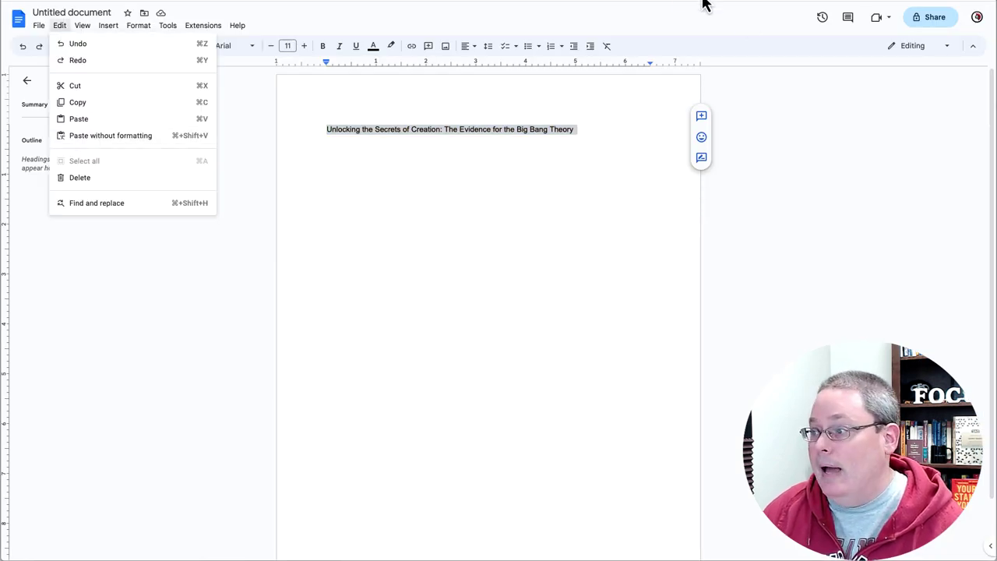
{"action": "key", "text": "ctrl+Tab"}
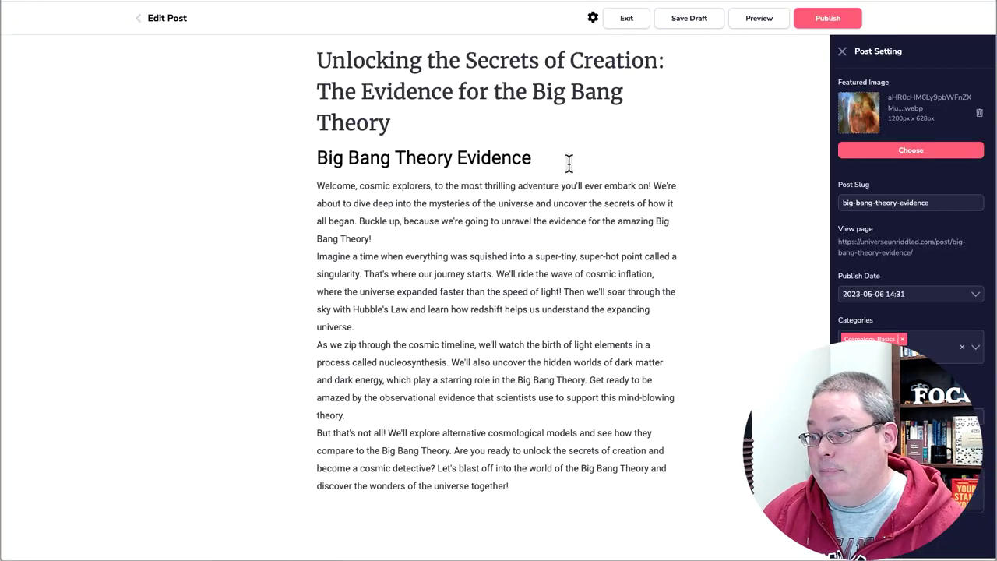
Add blank lines after the "Bang Theory!" and "expanding universe." paragraphs, and split off the opening "Welcome, cosmic explorers" sentence as its own paragraph
{"action": "left_click", "coordinate": [393, 239]}
{"action": "key", "text": "Return"}
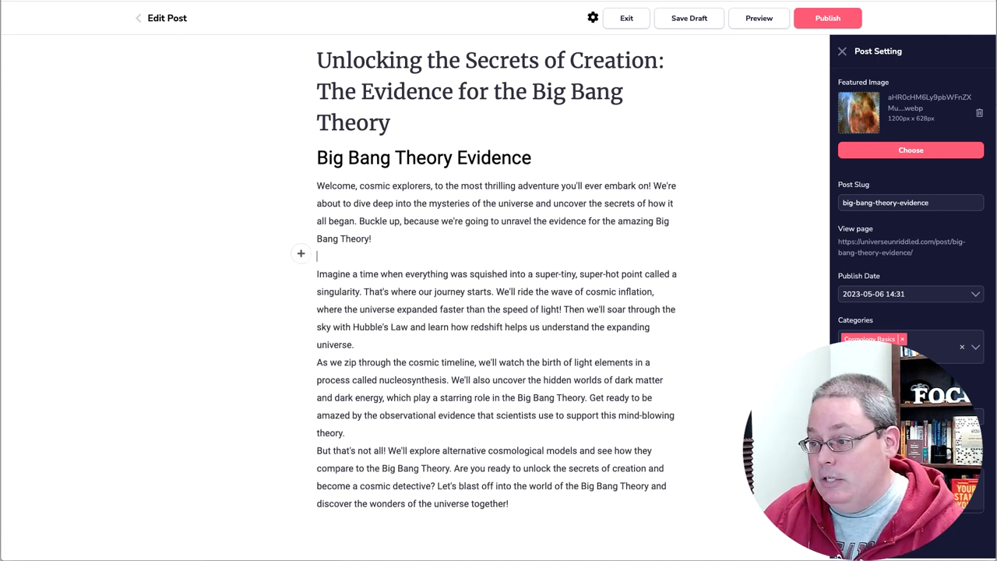
{"action": "left_click", "coordinate": [652, 185]}
{"action": "key", "text": "Return"}
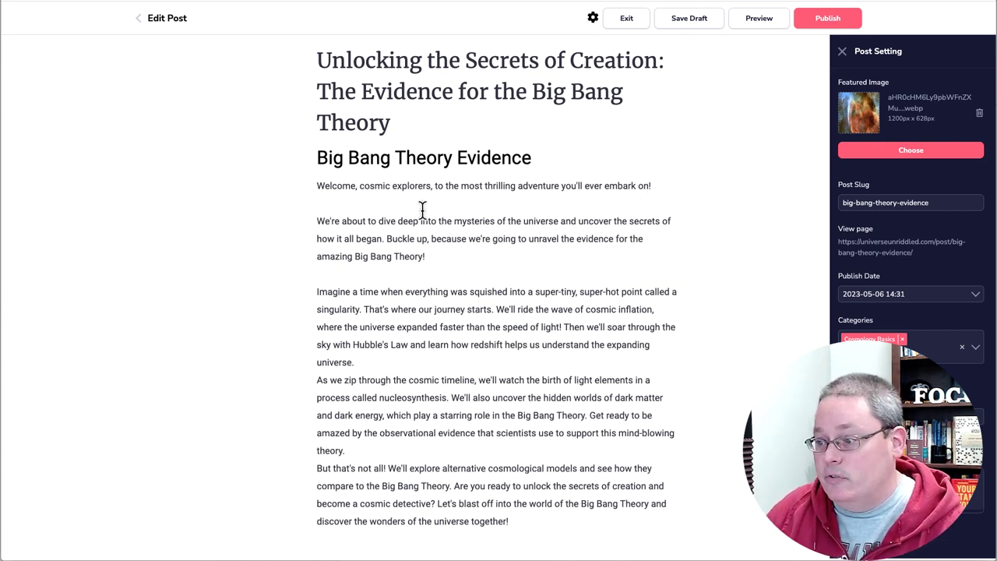
{"action": "left_click", "coordinate": [374, 362]}
{"action": "key", "text": "Return"}
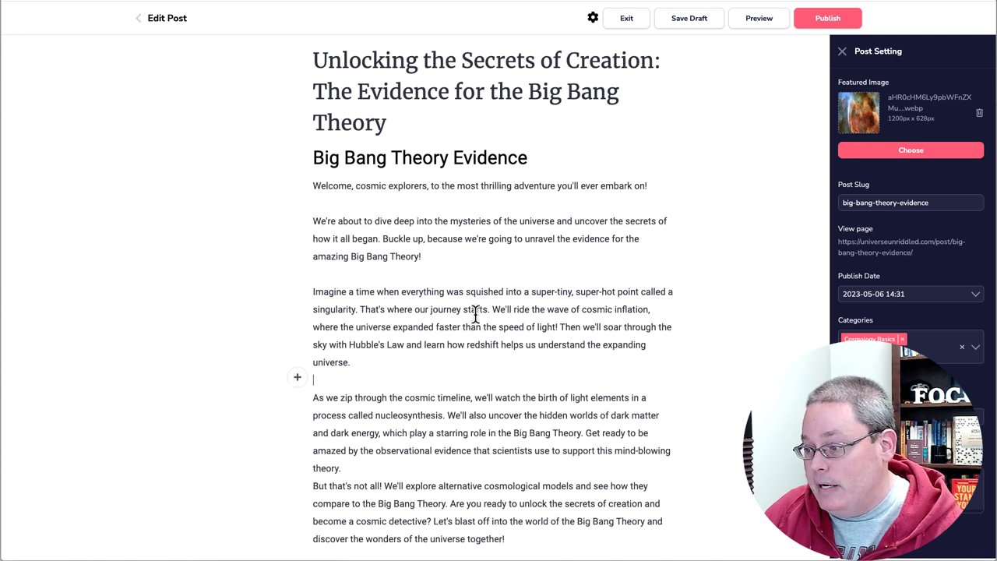
{"action": "left_click", "coordinate": [360, 310]}
{"action": "key", "text": "Return"}
{"action": "key", "text": "BackSpace"}
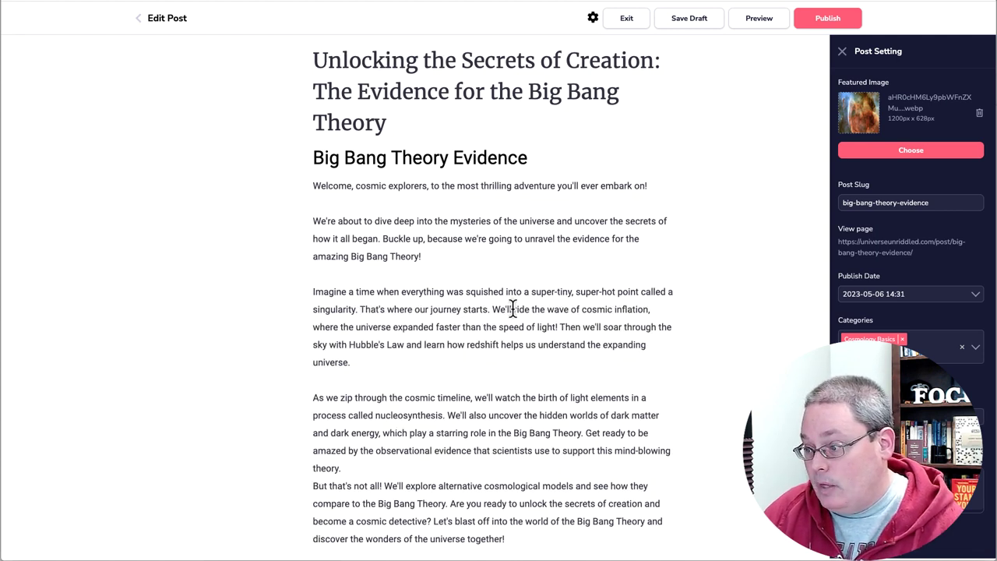
Split off "We'll ride the wave of cosmic inflation" as its own paragraph and add a blank line after "mind-blowing theory."
{"action": "left_click", "coordinate": [493, 309]}
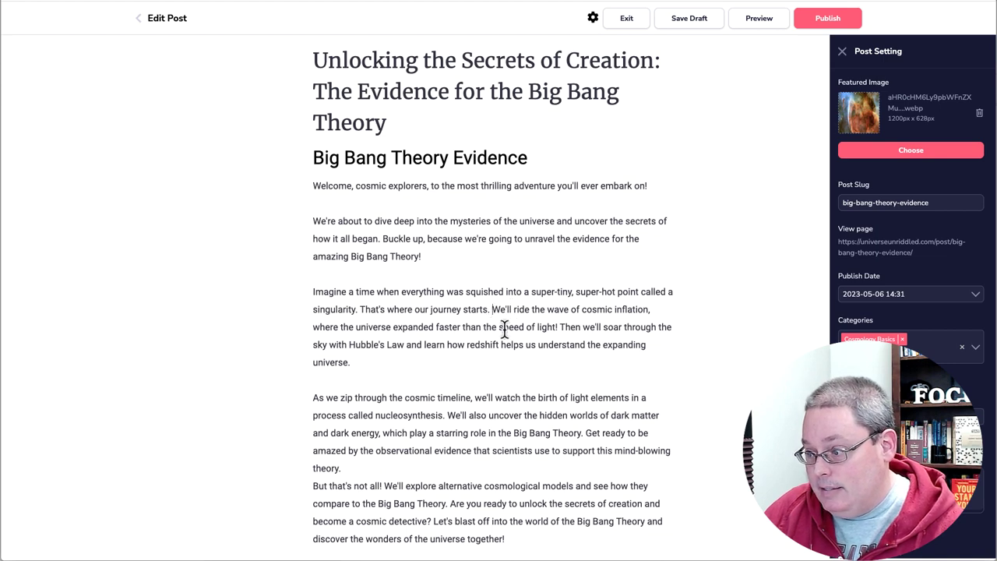
{"action": "key", "text": "Return"}
{"action": "scroll", "coordinate": [463, 319], "scroll_direction": "down", "scroll_amount": 1}
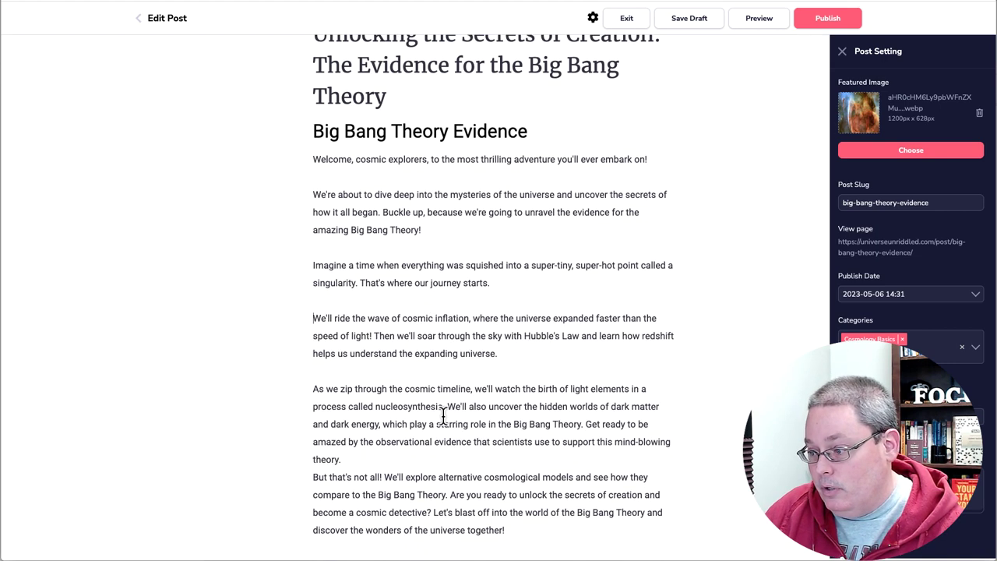
{"action": "left_click", "coordinate": [361, 465]}
{"action": "key", "text": "Return"}
{"action": "scroll", "coordinate": [436, 461], "scroll_direction": "down", "scroll_amount": 1}
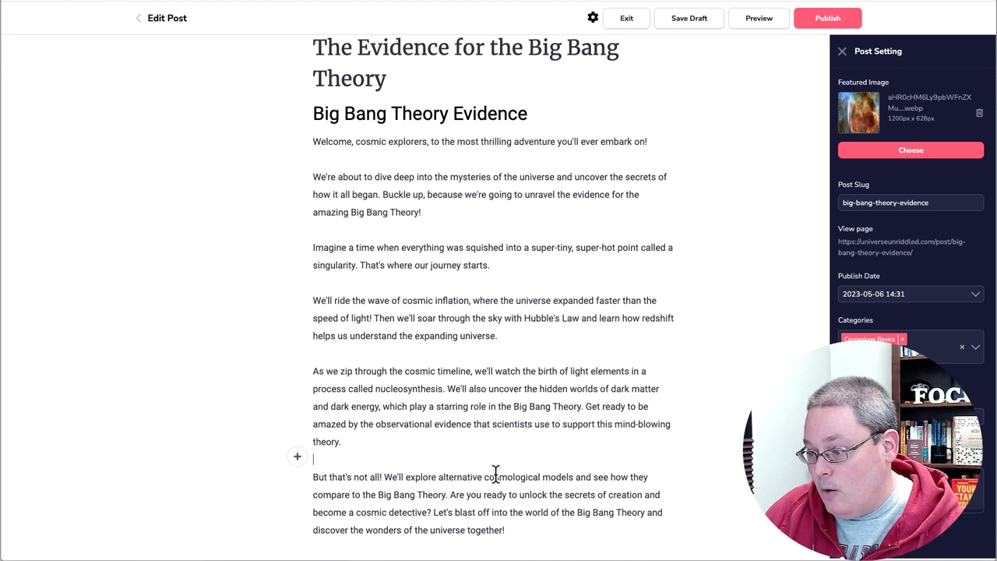
Split off "Let's blast off" and "We'll also uncover the hidden worlds" as separate paragraphs, and save the draft
{"action": "left_click", "coordinate": [435, 513]}
{"action": "key", "text": "Return"}
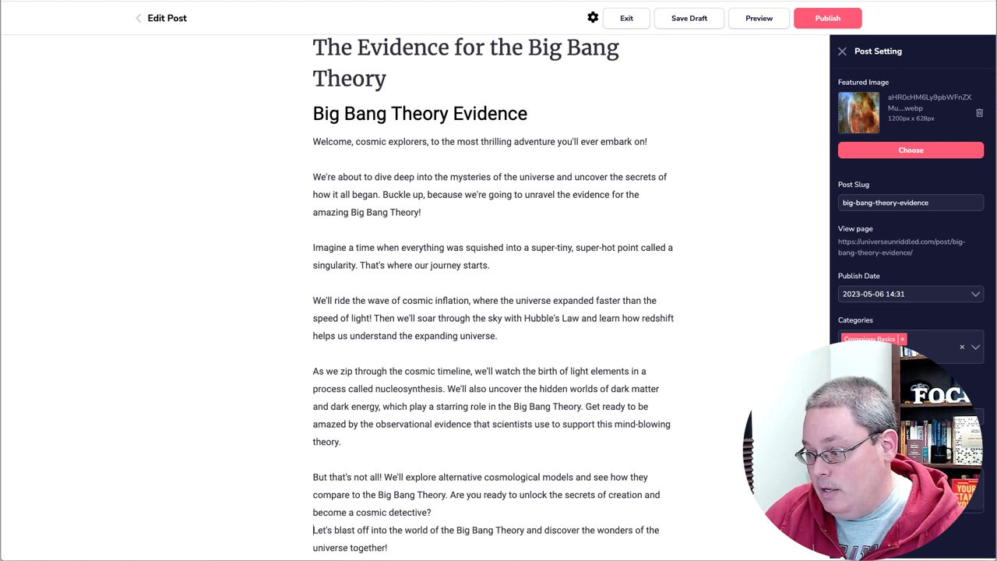
{"action": "scroll", "coordinate": [503, 488], "scroll_direction": "down", "scroll_amount": 1}
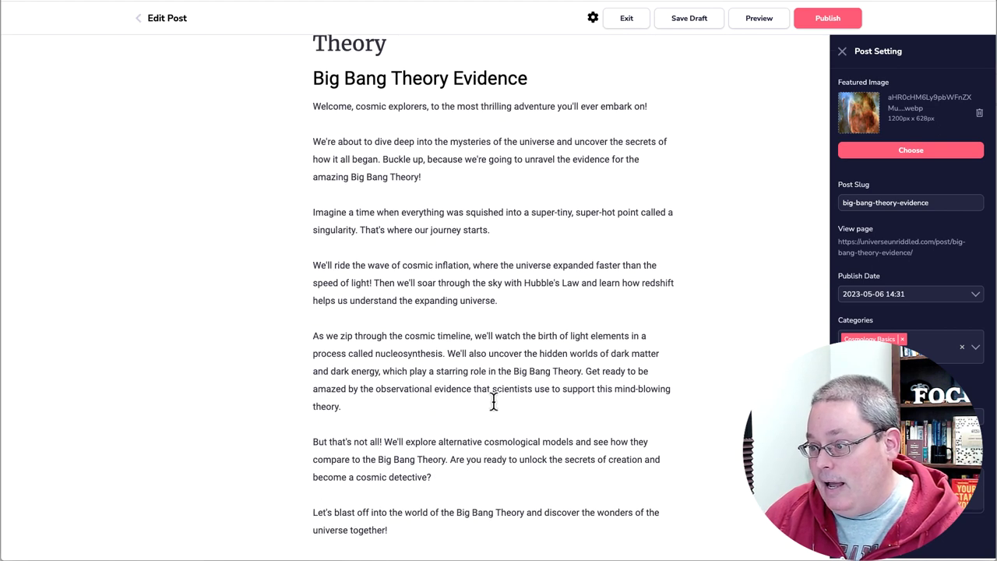
{"action": "left_click", "coordinate": [448, 353]}
{"action": "key", "text": "Return"}
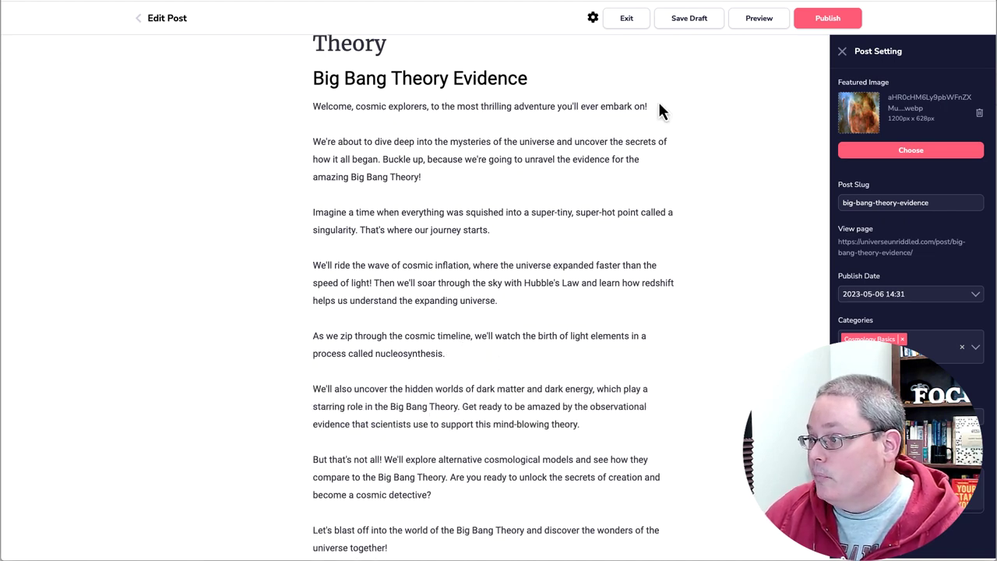
{"action": "left_click", "coordinate": [701, 21]}
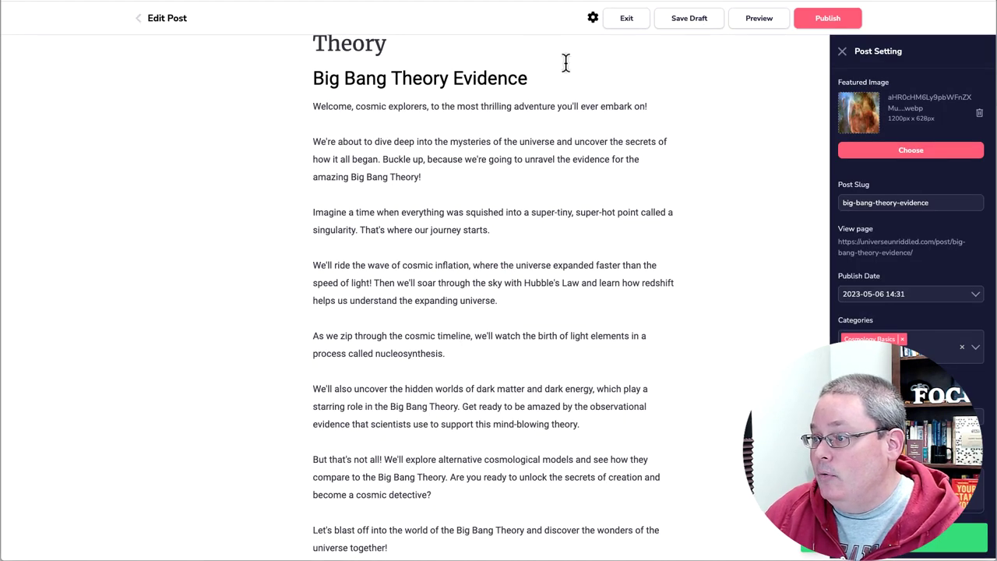
Add empty space after the closing "universe together!" paragraph and save the draft again
{"action": "scroll", "coordinate": [593, 187], "scroll_direction": "down", "scroll_amount": 1}
{"action": "left_click", "coordinate": [398, 530]}
{"action": "key", "text": "Return"}
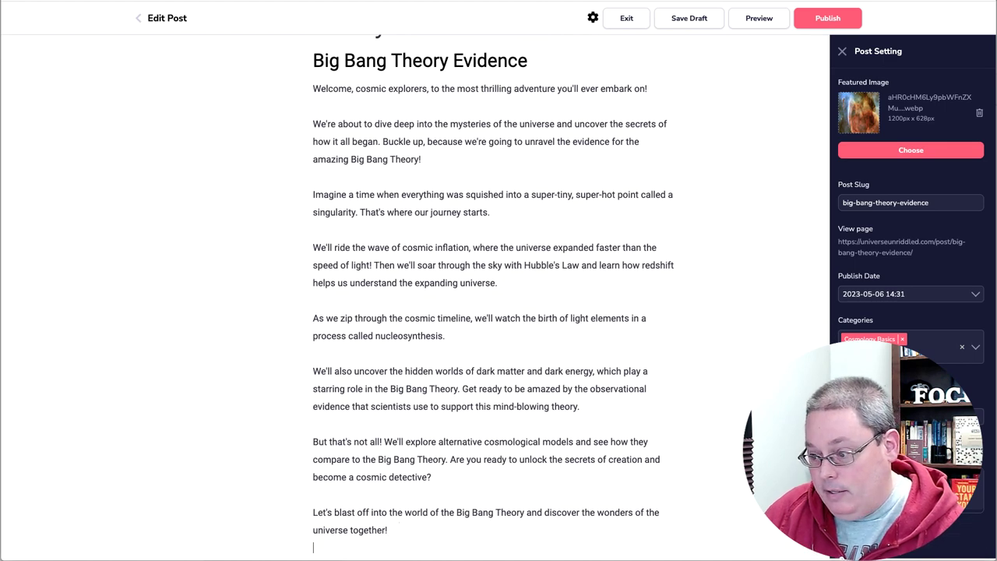
{"action": "scroll", "coordinate": [467, 468], "scroll_direction": "down", "scroll_amount": 2}
{"action": "left_click", "coordinate": [691, 19]}
Switch to ChatGPT and look through the saved prompts in the Response Manager extension
{"action": "key", "text": "ctrl+Tab"}
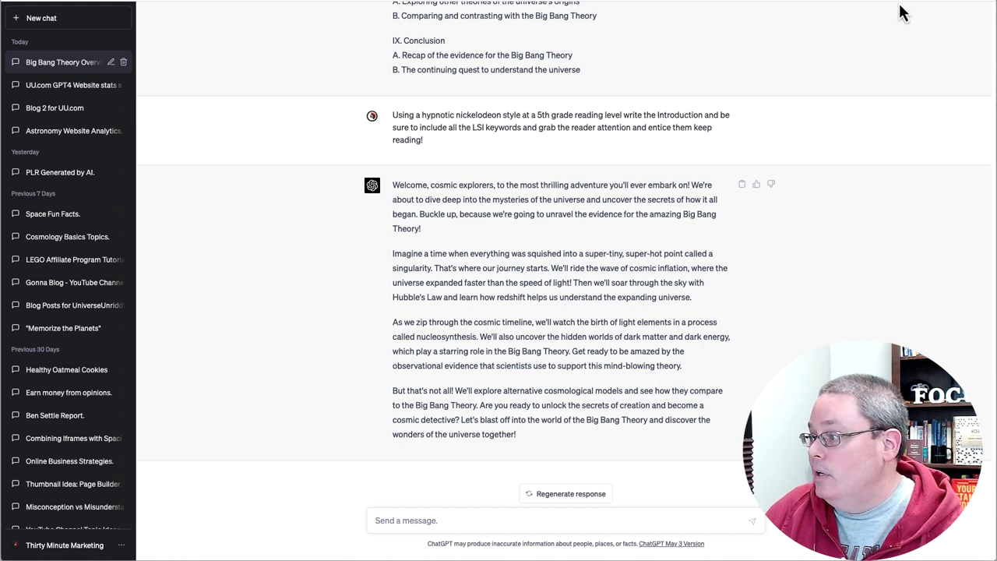
{"action": "left_click", "coordinate": [872, 5]}
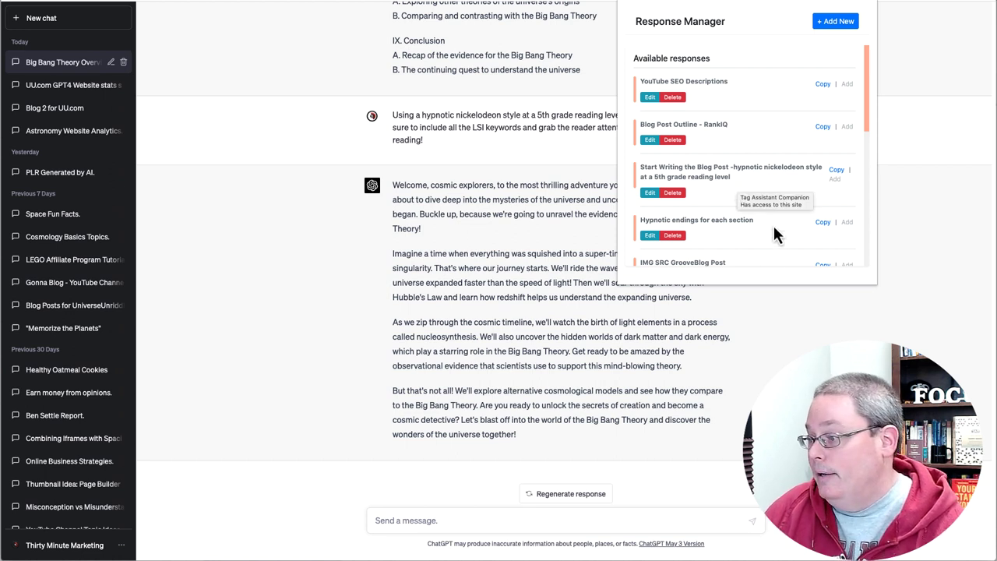
{"action": "scroll", "coordinate": [763, 222], "scroll_direction": "down", "scroll_amount": 1}
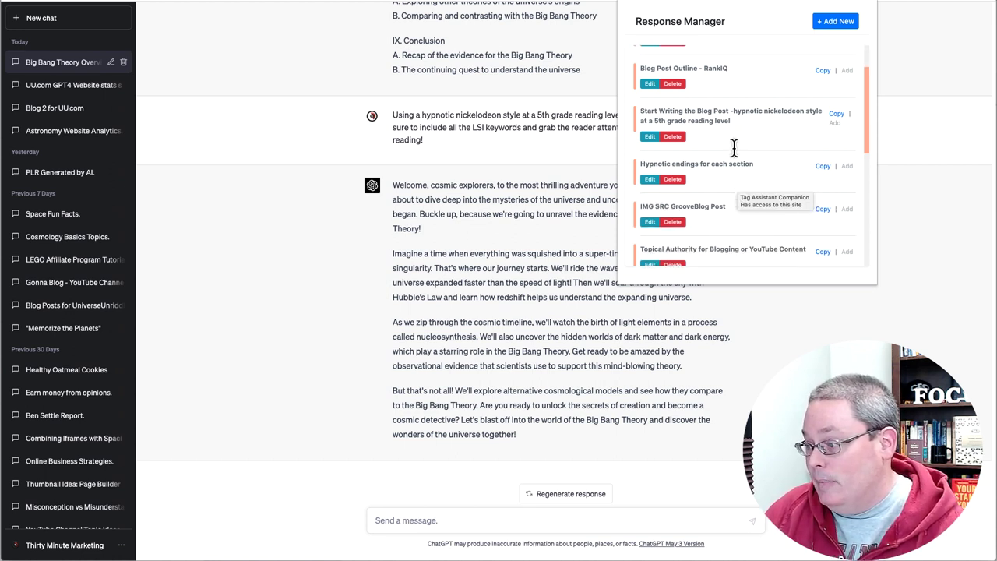
{"action": "scroll", "coordinate": [748, 206], "scroll_direction": "down", "scroll_amount": 1}
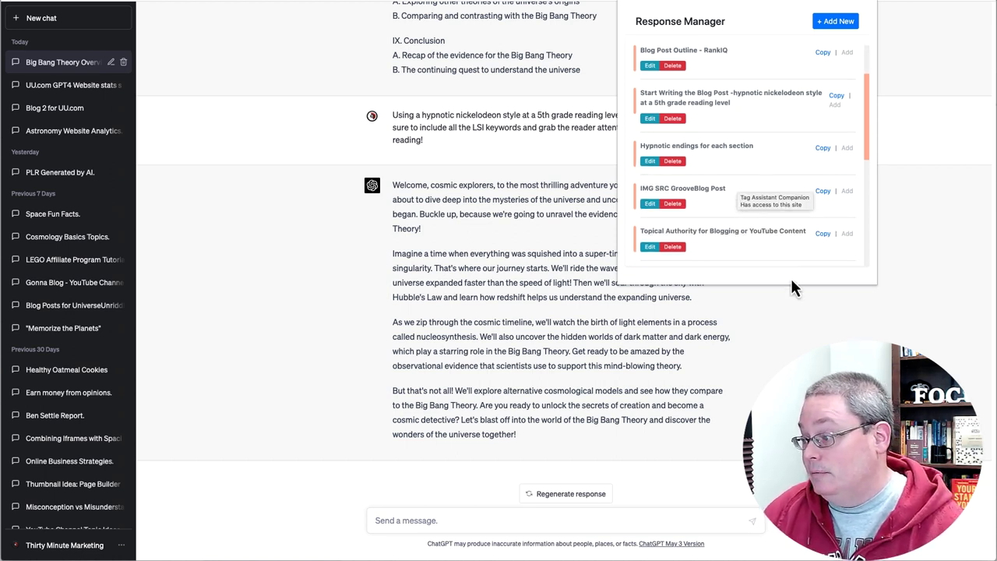
{"action": "scroll", "coordinate": [756, 244], "scroll_direction": "down", "scroll_amount": 2}
{"action": "scroll", "coordinate": [720, 228], "scroll_direction": "down", "scroll_amount": 3}
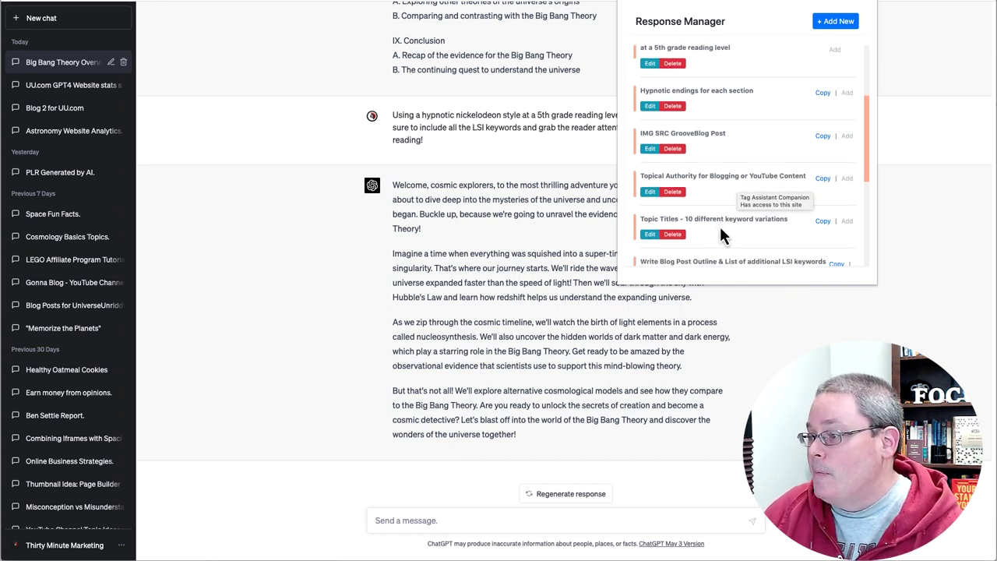
{"action": "scroll", "coordinate": [733, 231], "scroll_direction": "down", "scroll_amount": 1}
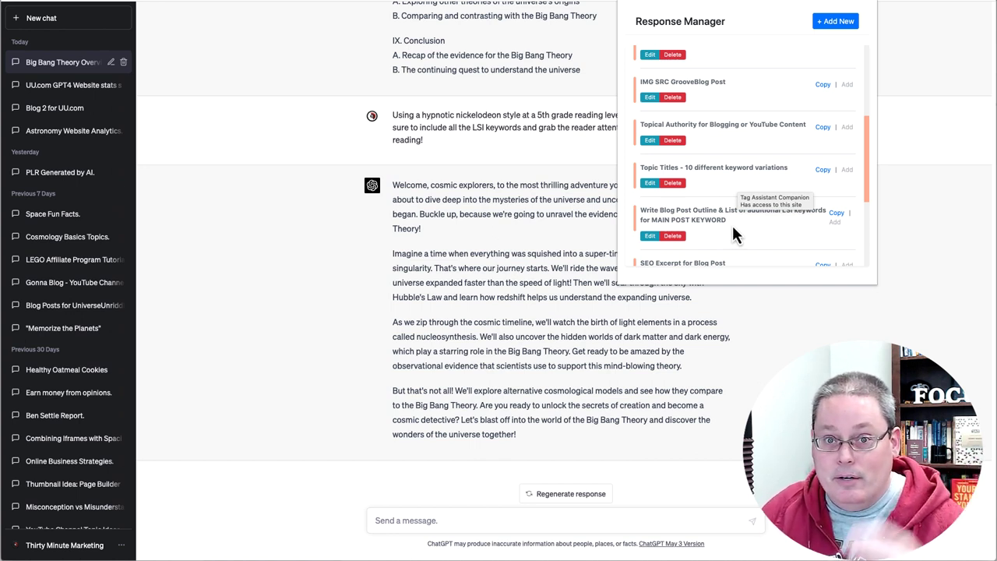
{"action": "scroll", "coordinate": [733, 227], "scroll_direction": "down", "scroll_amount": 3}
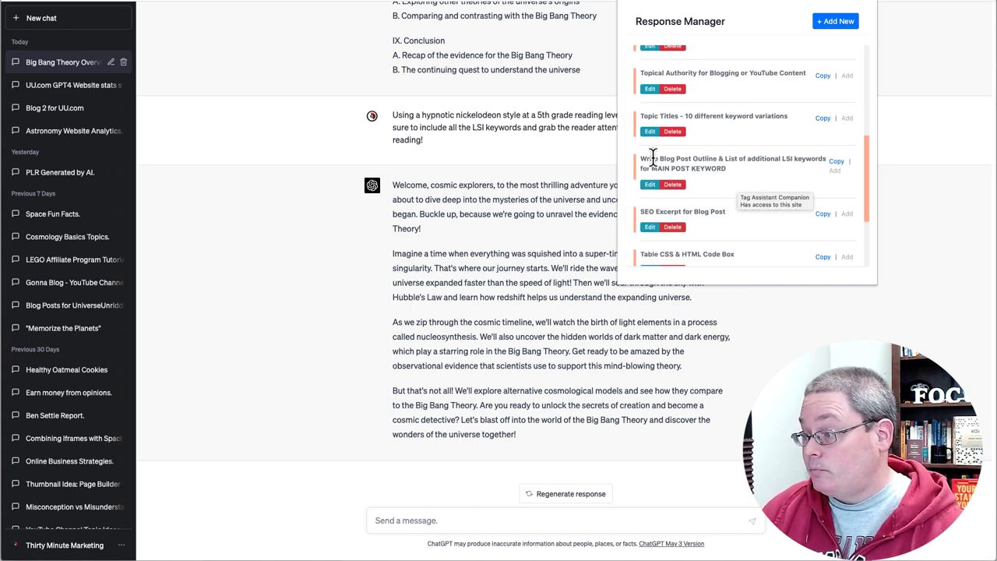
{"action": "scroll", "coordinate": [730, 181], "scroll_direction": "down", "scroll_amount": 5}
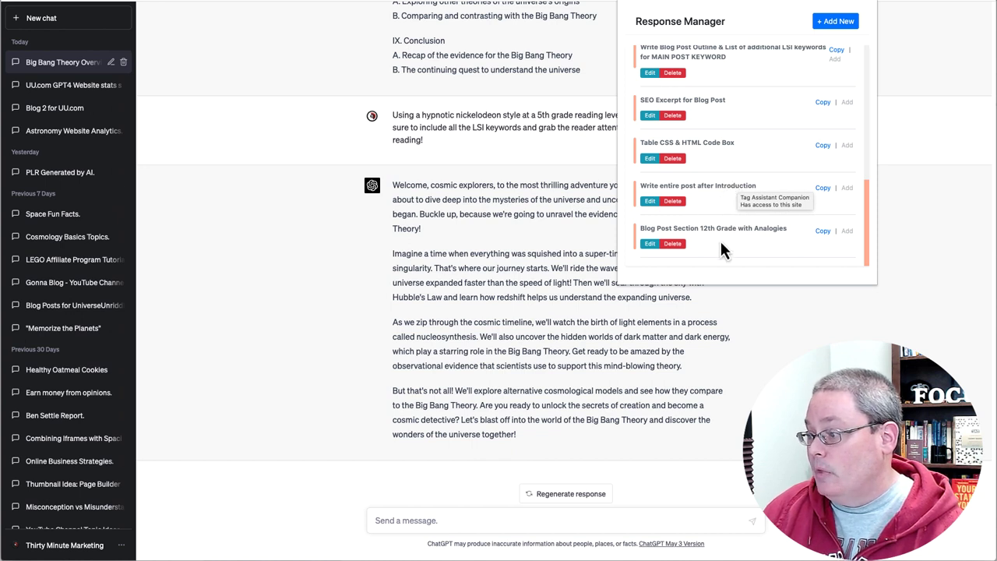
{"action": "scroll", "coordinate": [728, 219], "scroll_direction": "up", "scroll_amount": 5}
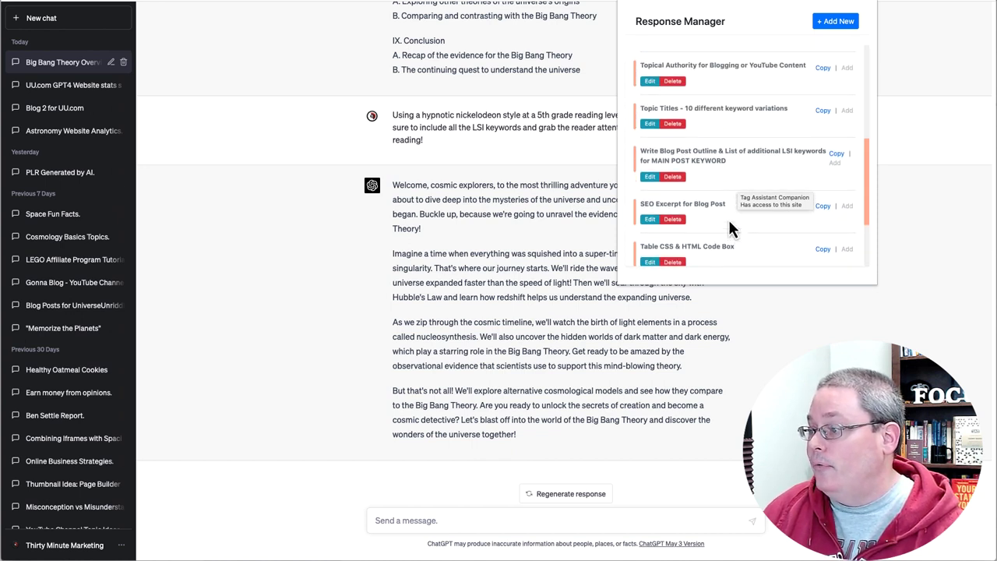
{"action": "scroll", "coordinate": [728, 218], "scroll_direction": "up", "scroll_amount": 5}
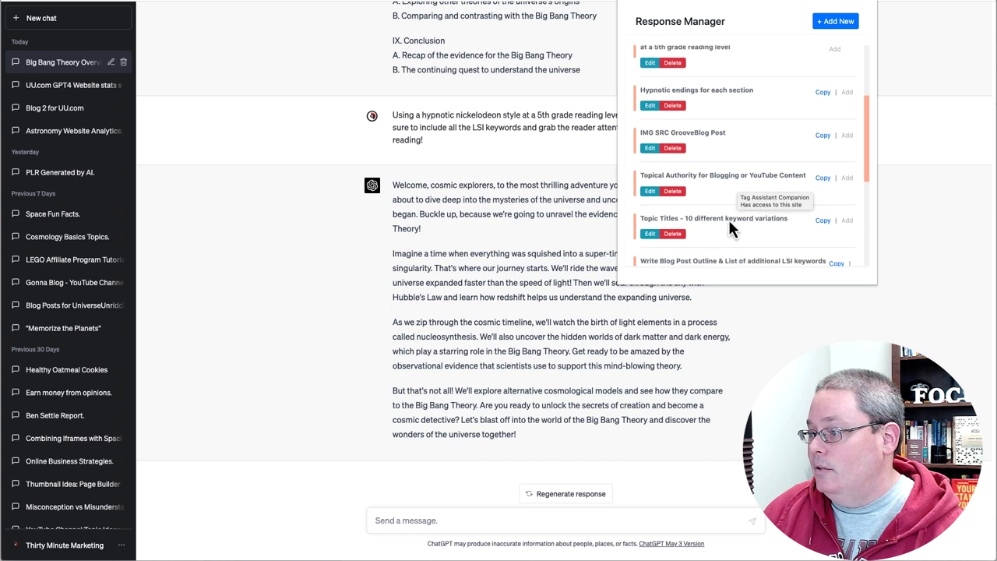
Copy the saved "Blog Post Section 12th Grade with Analogies" prompt and paste it into the ChatGPT message box
{"action": "scroll", "coordinate": [729, 220], "scroll_direction": "down", "scroll_amount": 10}
{"action": "triple_click", "coordinate": [661, 229]}
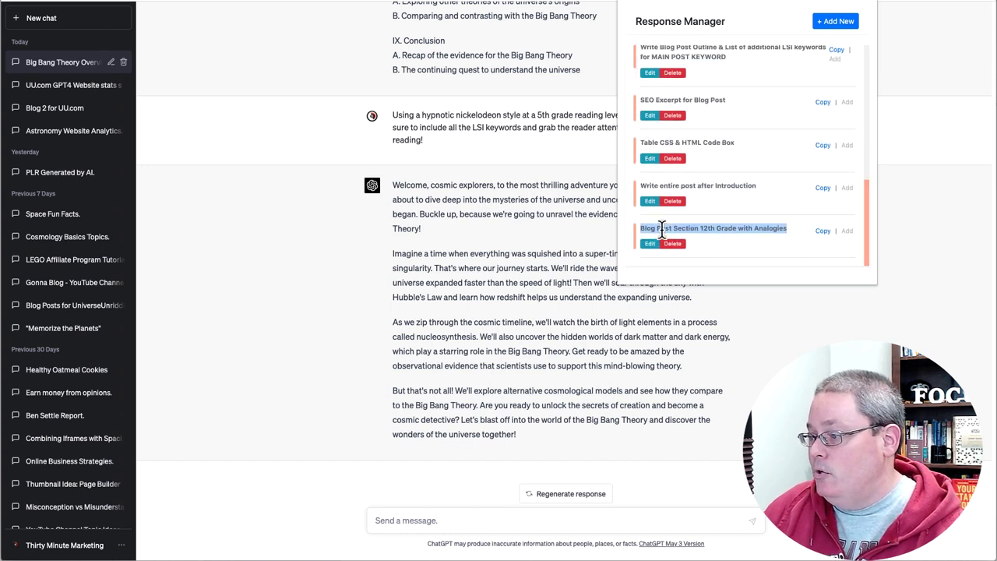
{"action": "left_click", "coordinate": [822, 232]}
{"action": "left_click", "coordinate": [425, 520]}
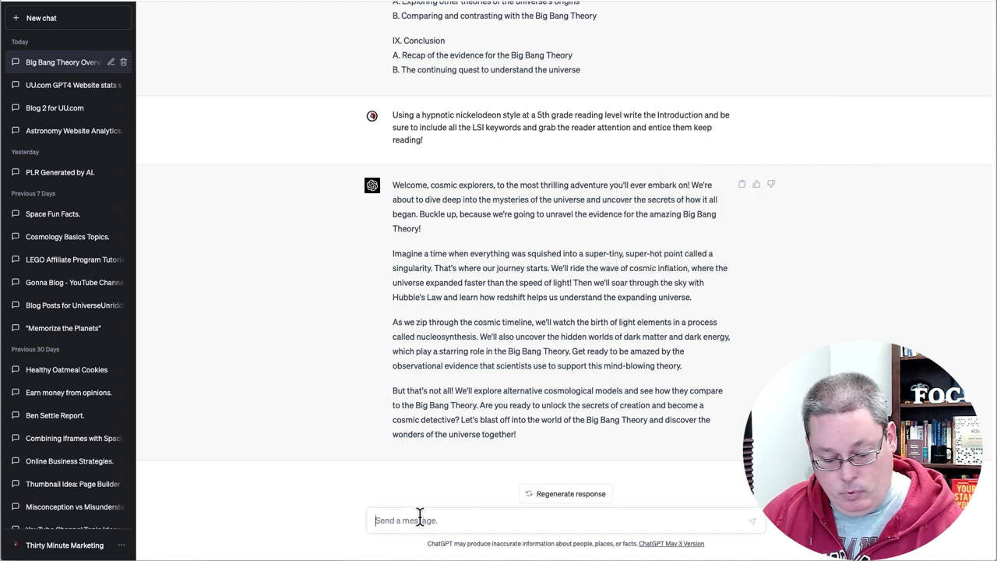
{"action": "type", "text": "Now write II. The Beginning: Singularity and Inflation, please go deep into the subject as if you were teaching a 12 grade high school class, but keep it at a 5th grade reading level, and interesting with analogies and real world examples where they make sense to help the explanation of the information."}
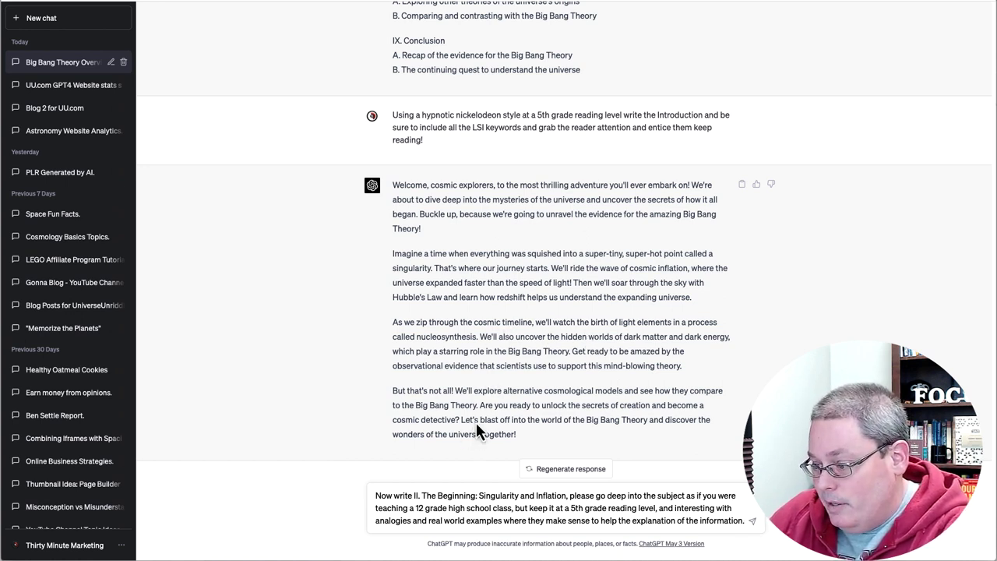
Replace the section title in the prompt with "II. Cosmic Microwave Background" copied from the outline, keeping the prompt on one continuous line
{"action": "scroll", "coordinate": [483, 355], "scroll_direction": "up", "scroll_amount": 1}
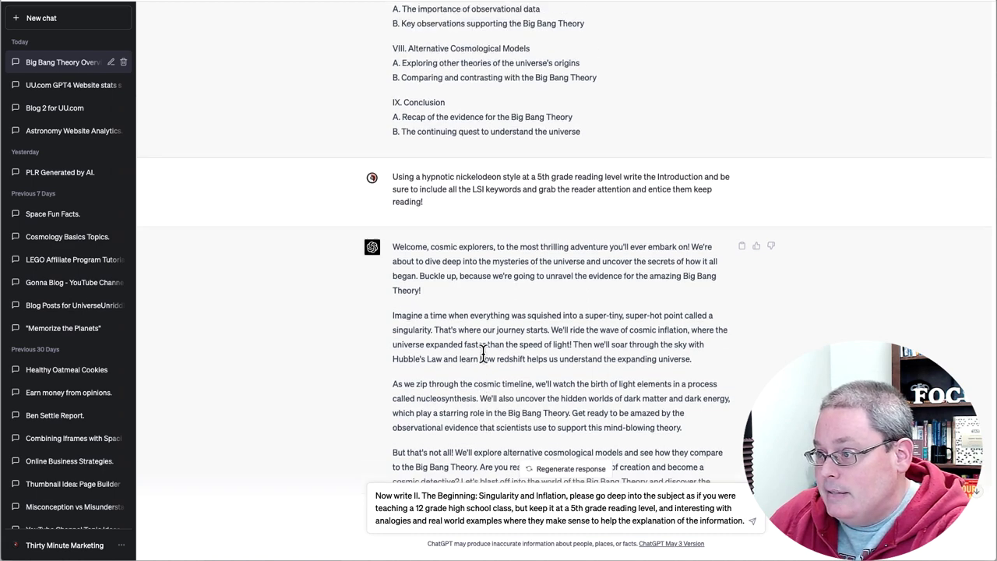
{"action": "scroll", "coordinate": [483, 354], "scroll_direction": "up", "scroll_amount": 7}
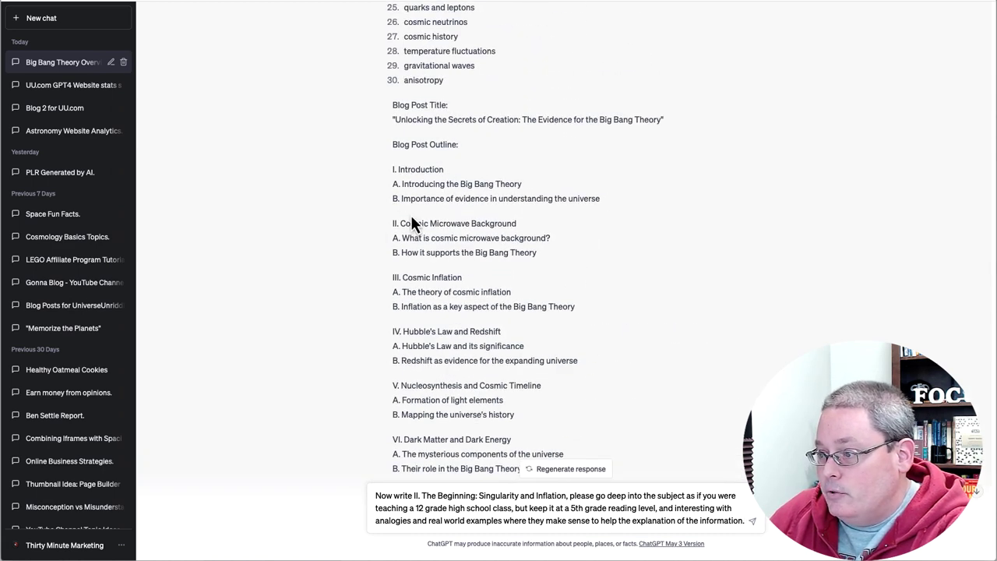
{"action": "triple_click", "coordinate": [411, 224]}
{"action": "right_click", "coordinate": [411, 224]}
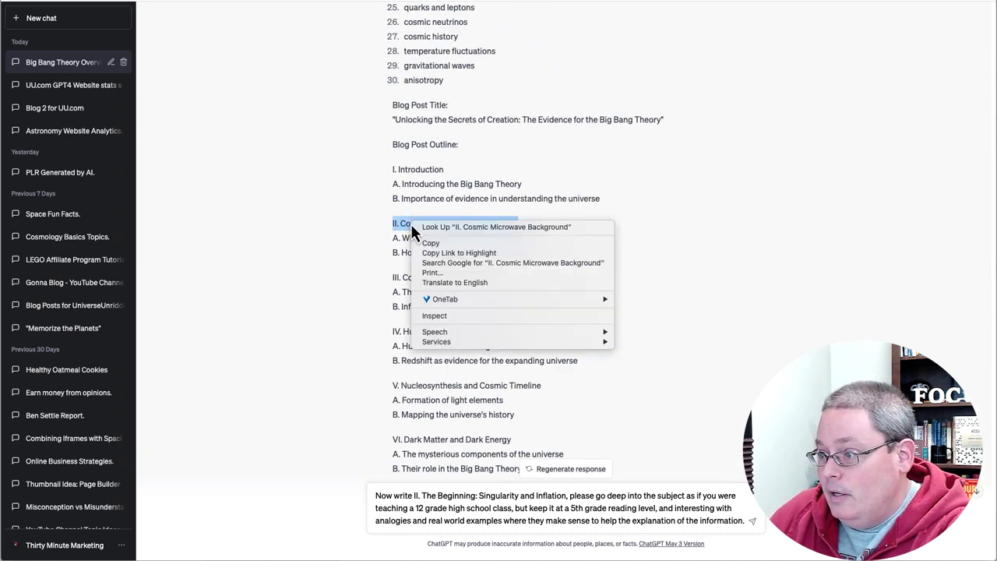
{"action": "left_click", "coordinate": [430, 243]}
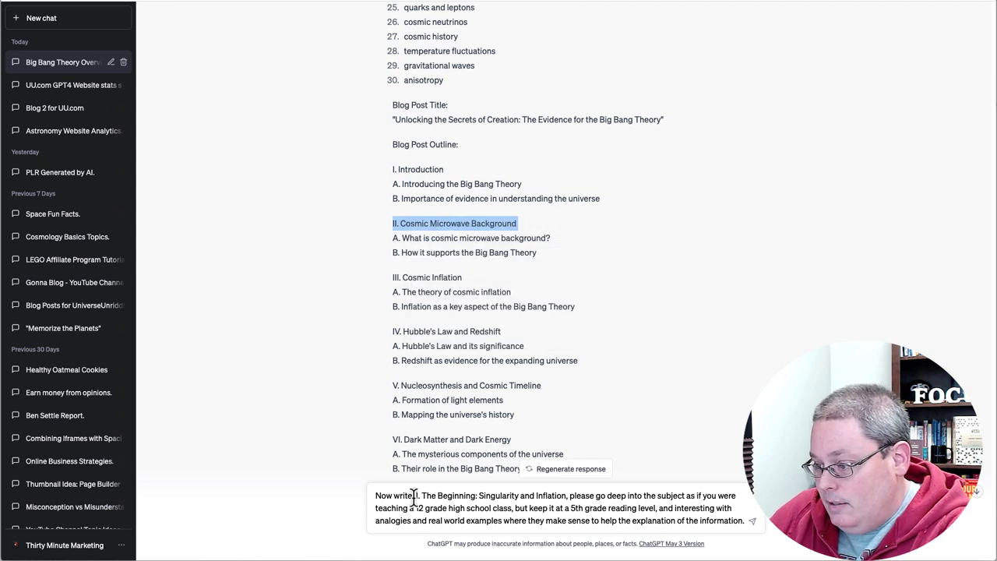
{"action": "left_click_drag", "start_coordinate": [414, 496], "coordinate": [565, 499]}
{"action": "key", "text": "ctrl+v"}
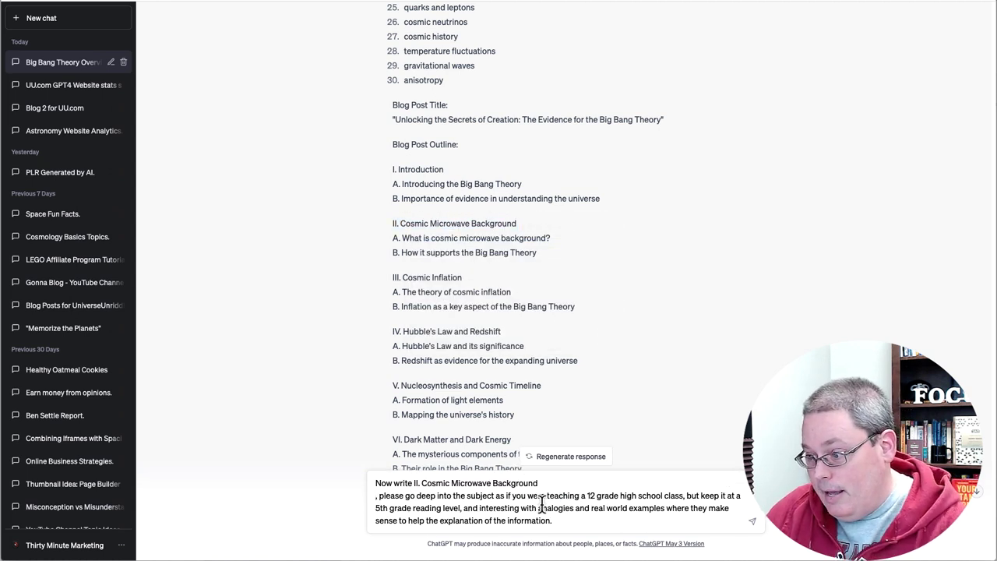
{"action": "key", "text": "BackSpace"}
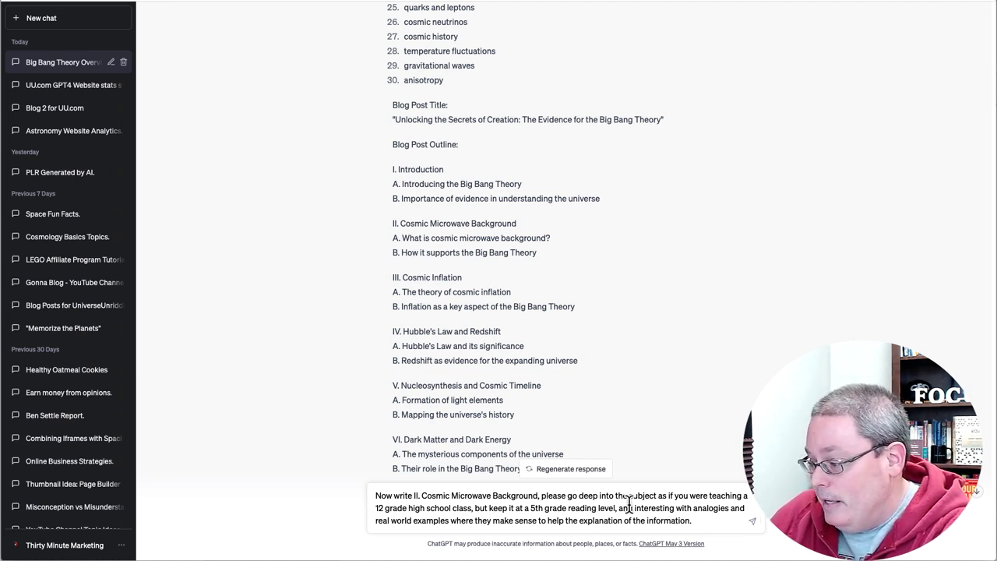
Highlight the prompt's wording about analogies and real world examples, and send the Cosmic Microwave Background prompt
{"action": "left_click_drag", "start_coordinate": [634, 508], "coordinate": [693, 521]}
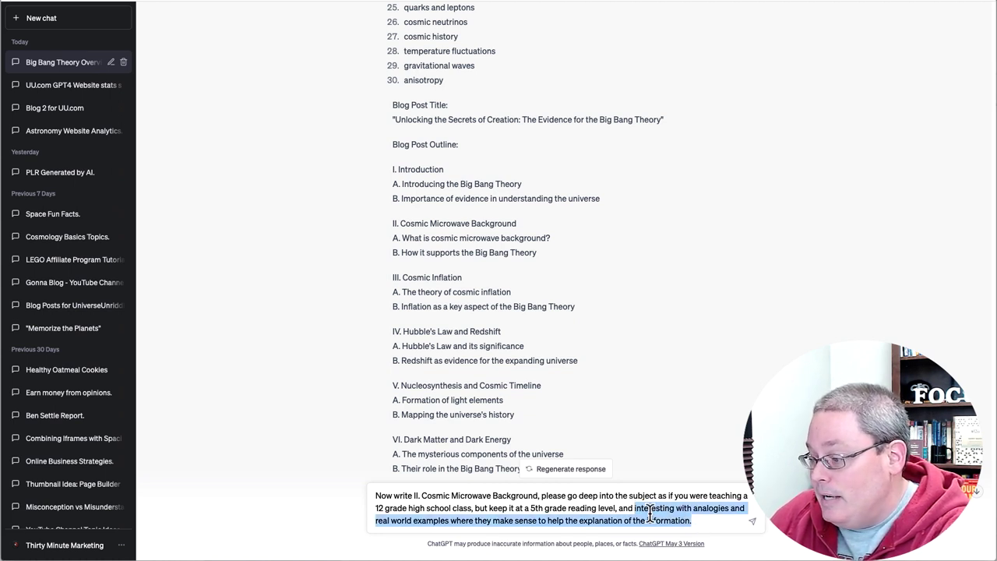
{"action": "left_click", "coordinate": [714, 522]}
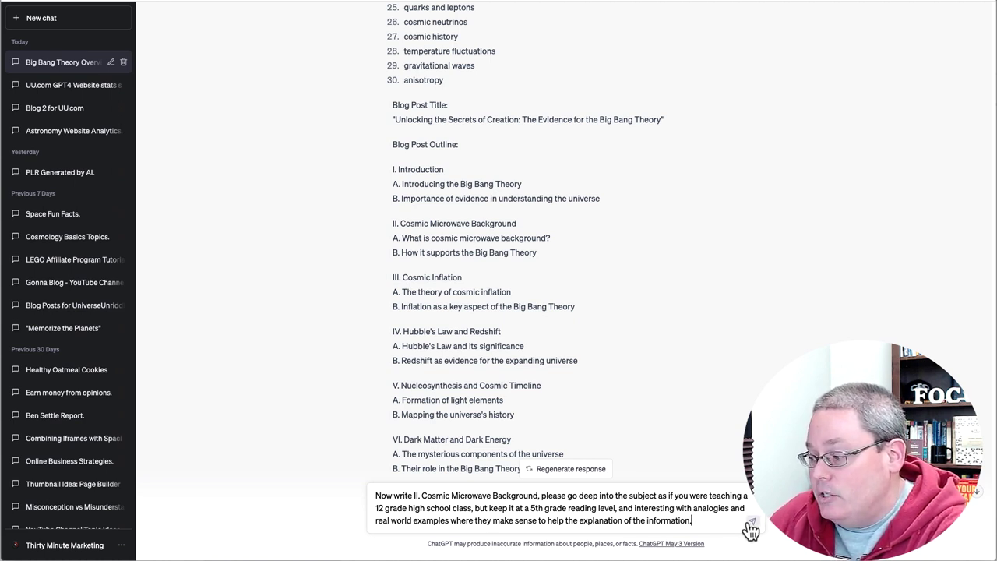
{"action": "left_click", "coordinate": [753, 524]}
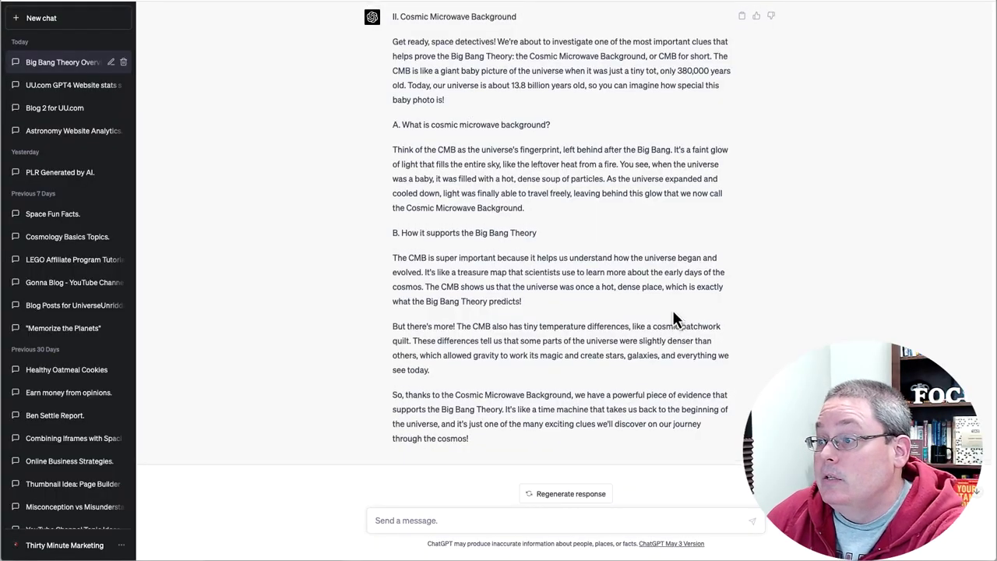
Review the generated Cosmic Microwave Background section's headings, copy the whole section from ChatGPT, and paste it below the introduction in the blog post draft
{"action": "scroll", "coordinate": [460, 73], "scroll_direction": "down", "scroll_amount": 1}
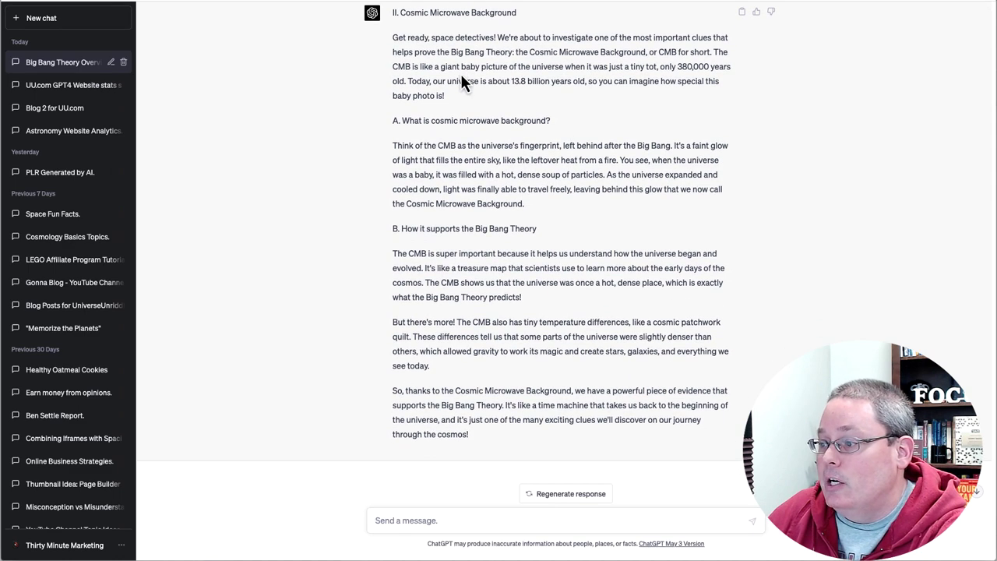
{"action": "left_click_drag", "start_coordinate": [399, 14], "coordinate": [524, 23]}
{"action": "left_click_drag", "start_coordinate": [402, 121], "coordinate": [550, 121]}
{"action": "left_click_drag", "start_coordinate": [401, 229], "coordinate": [540, 235]}
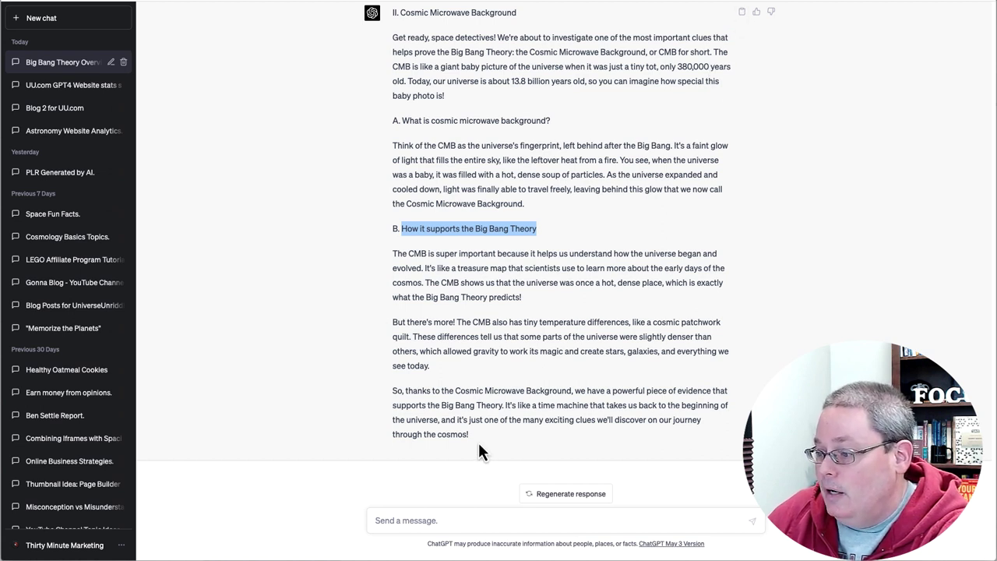
{"action": "left_click_drag", "start_coordinate": [479, 444], "coordinate": [392, 25]}
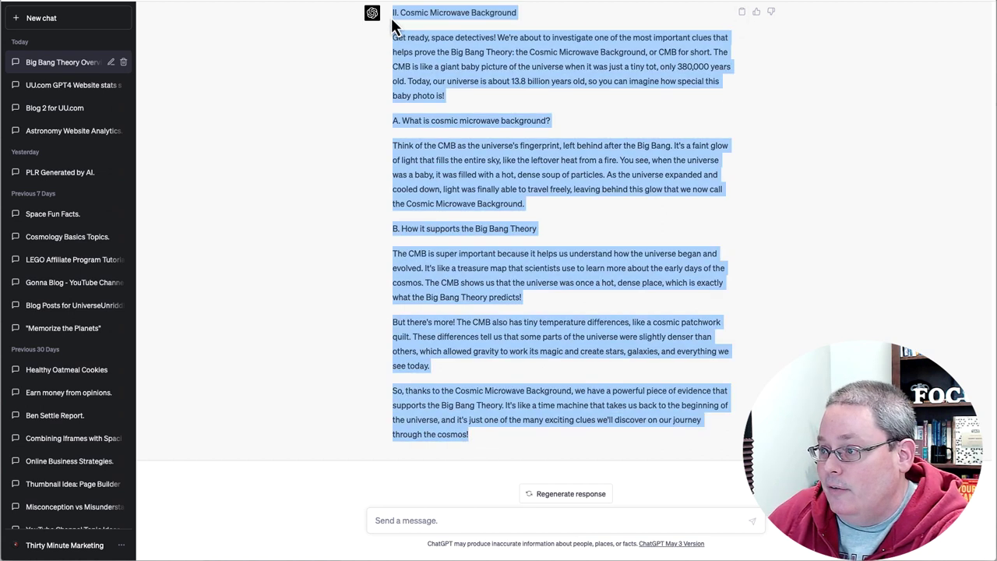
{"action": "right_click", "coordinate": [461, 62]}
{"action": "left_click", "coordinate": [760, 35]}
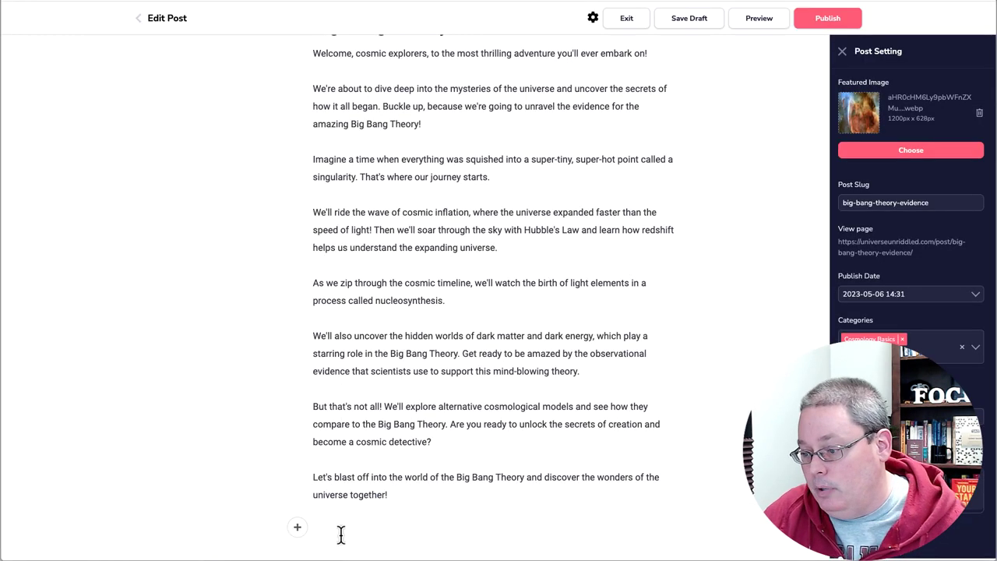
{"action": "right_click", "coordinate": [340, 534]}
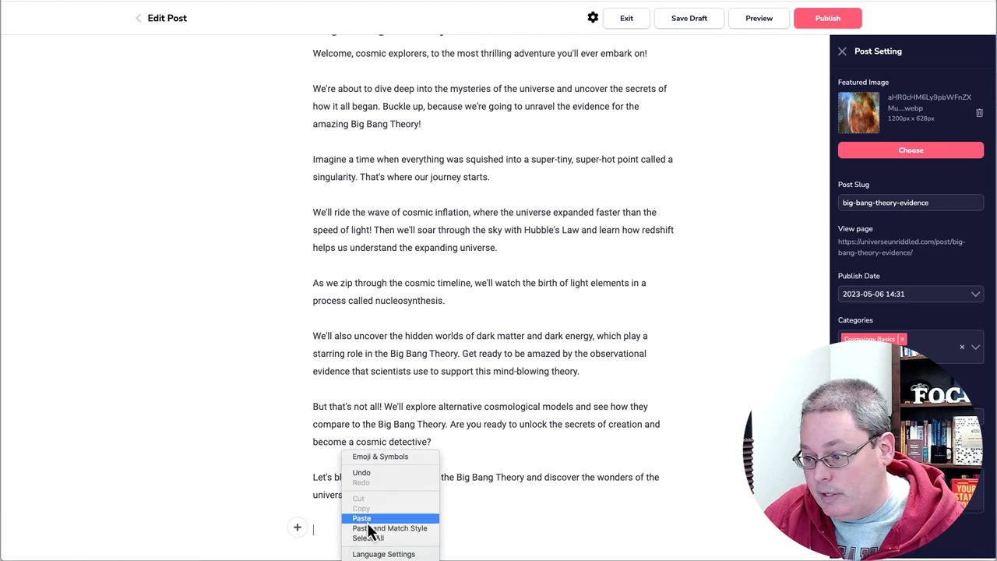
{"action": "left_click", "coordinate": [364, 515]}
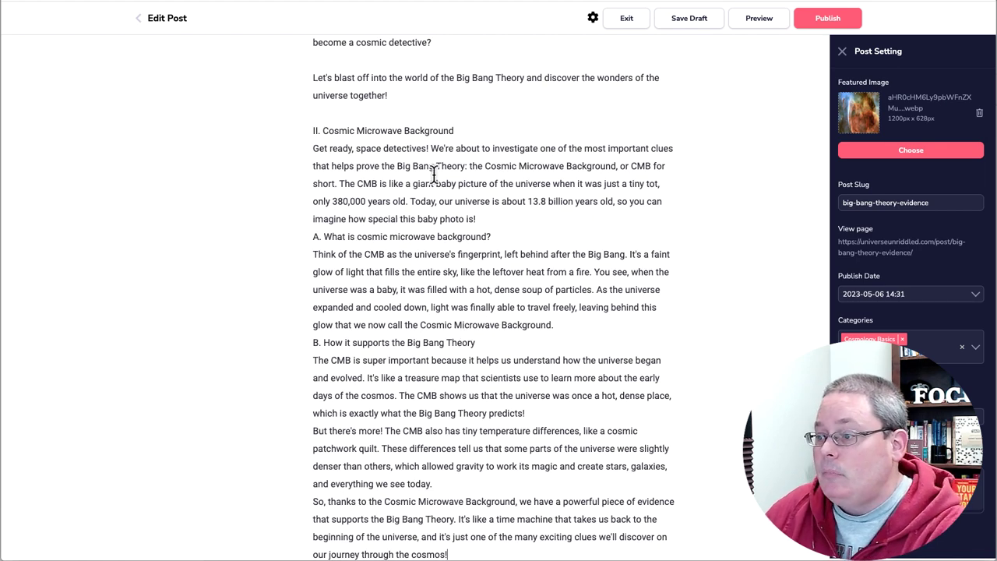
Add a blank line below the "Cosmic Microwave Background" title, remove its "II." numeral, and format it as Heading 2
{"action": "left_click", "coordinate": [465, 130]}
{"action": "key", "text": "Return"}
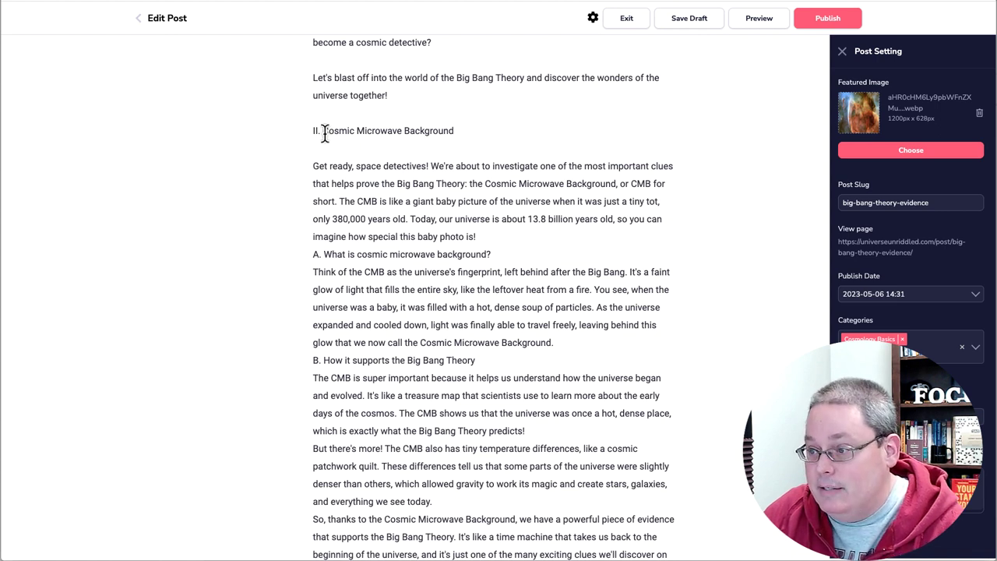
{"action": "left_click", "coordinate": [324, 131]}
{"action": "key", "text": "BackSpace"}
{"action": "key", "text": "BackSpace"}
{"action": "key", "text": "BackSpace"}
{"action": "key", "text": "BackSpace"}
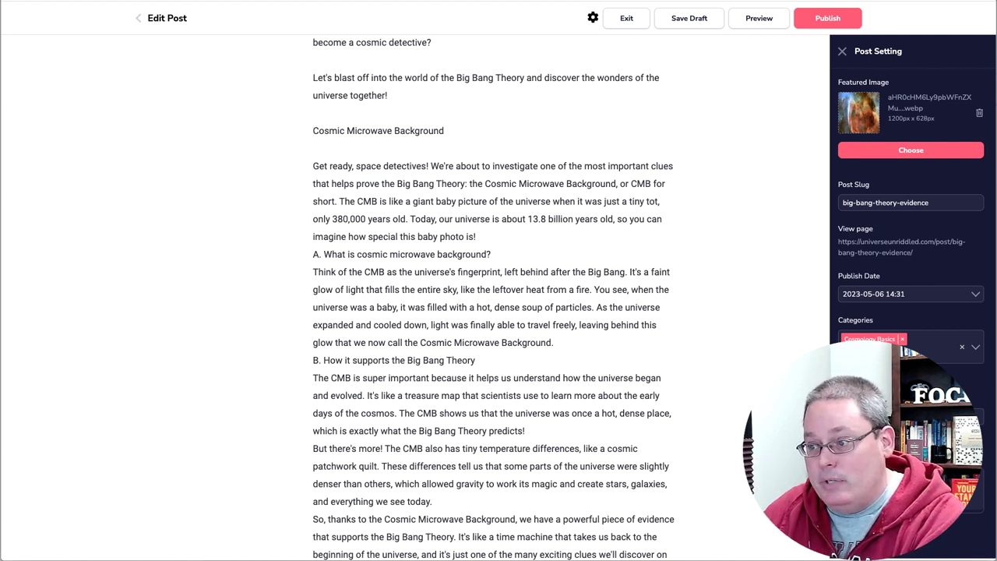
{"action": "triple_click", "coordinate": [333, 134]}
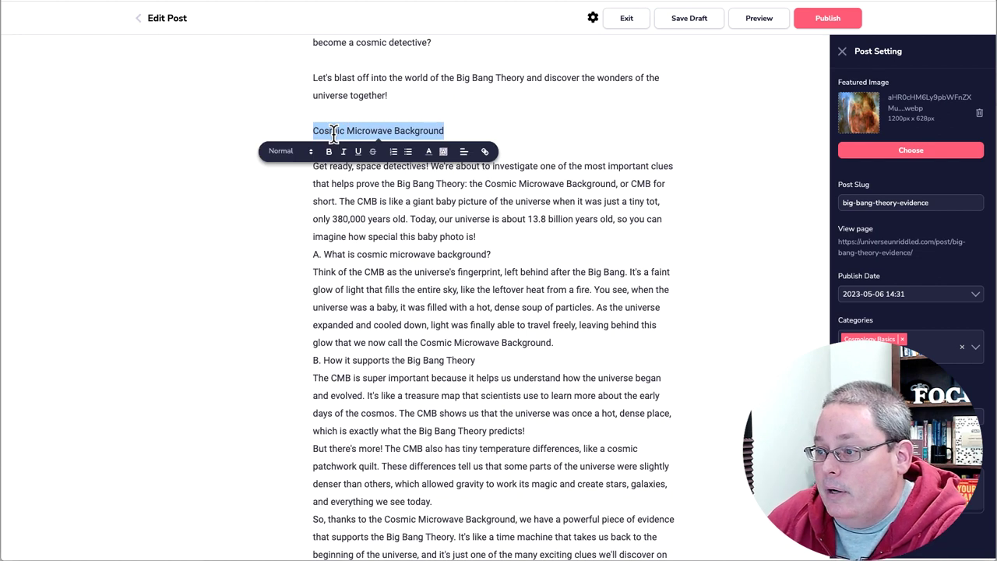
{"action": "left_click", "coordinate": [311, 152]}
{"action": "left_click", "coordinate": [290, 197]}
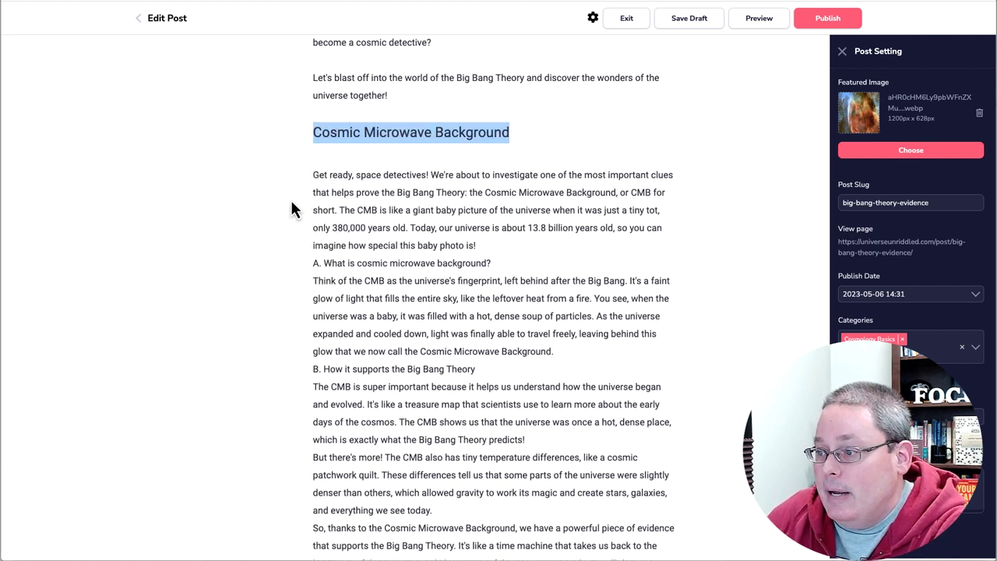
Remove the "A." from "What is cosmic microwave background?", leave a blank line above it, and format it as Heading 3
{"action": "left_click", "coordinate": [489, 247]}
{"action": "key", "text": "Return"}
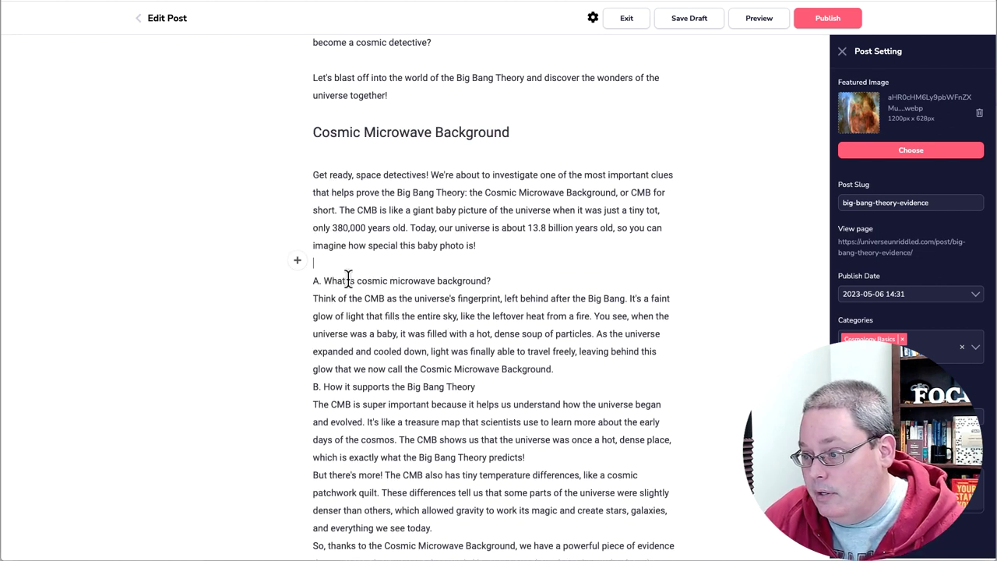
{"action": "left_click", "coordinate": [324, 281]}
{"action": "key", "text": "BackSpace"}
{"action": "key", "text": "BackSpace"}
{"action": "key", "text": "BackSpace"}
{"action": "key", "text": "BackSpace"}
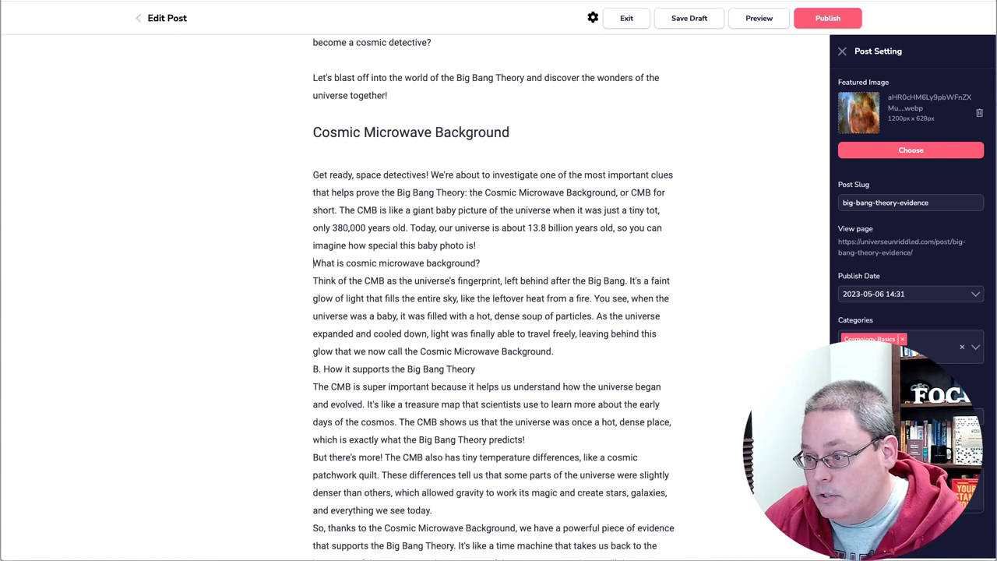
{"action": "key", "text": "Return"}
{"action": "double_click", "coordinate": [327, 280]}
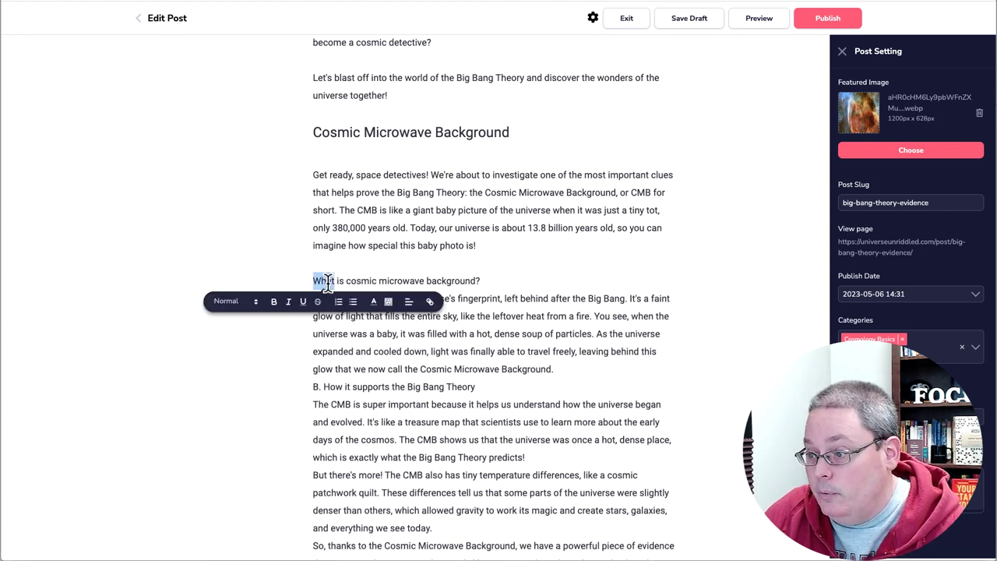
{"action": "triple_click", "coordinate": [337, 282]}
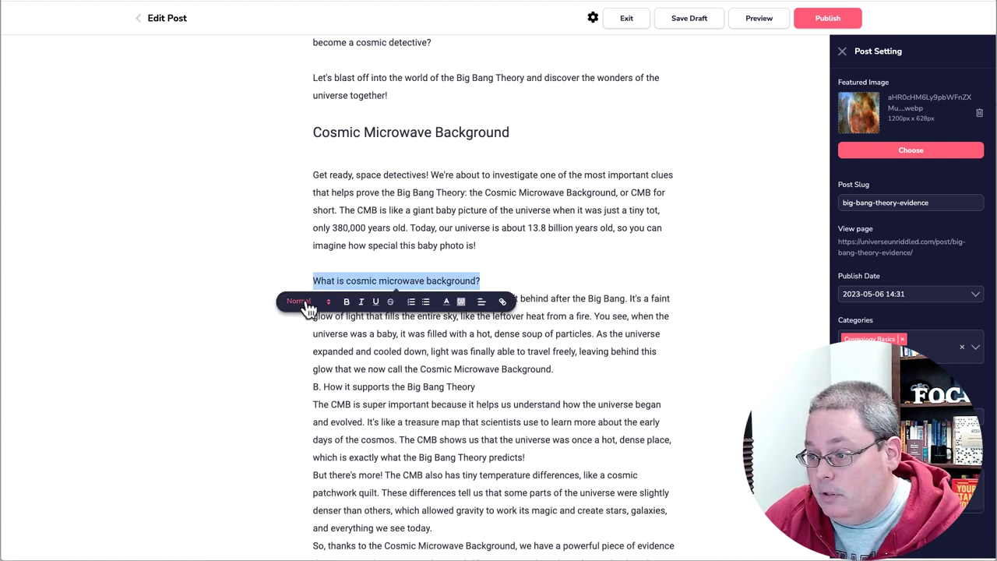
{"action": "left_click", "coordinate": [309, 310]}
{"action": "left_click", "coordinate": [307, 370]}
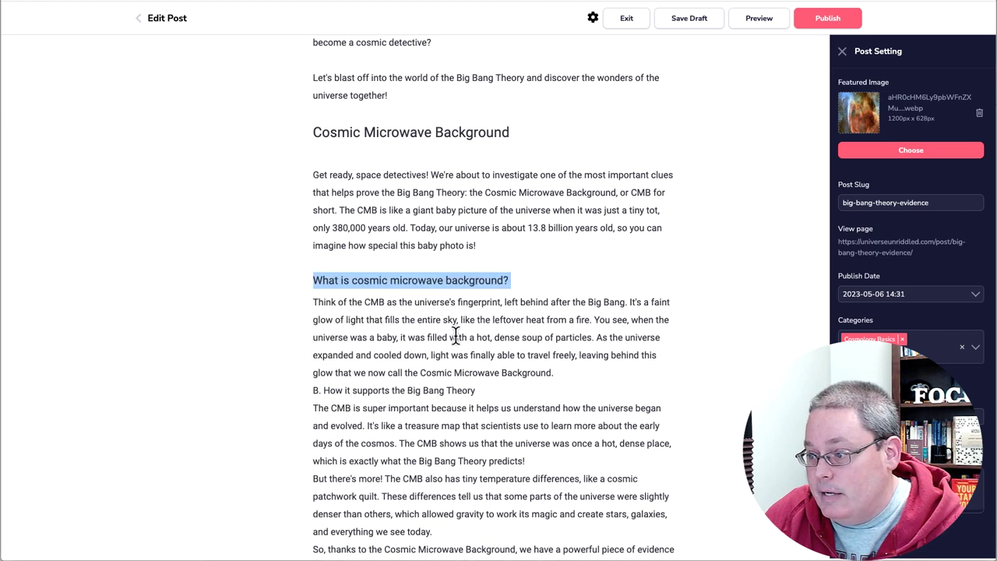
Add a blank line above "How it supports the Big Bang Theory", remove its "B.", and format it as Heading 3
{"action": "scroll", "coordinate": [486, 336], "scroll_direction": "down", "scroll_amount": 1}
{"action": "left_click", "coordinate": [560, 303]}
{"action": "key", "text": "Return"}
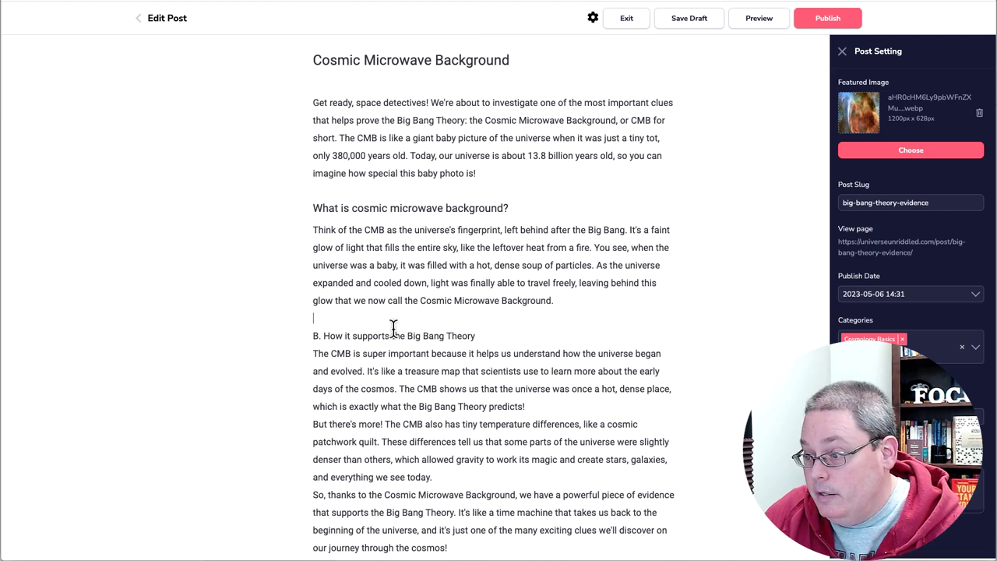
{"action": "key", "text": "BackSpace"}
{"action": "key", "text": "BackSpace"}
{"action": "key", "text": "BackSpace"}
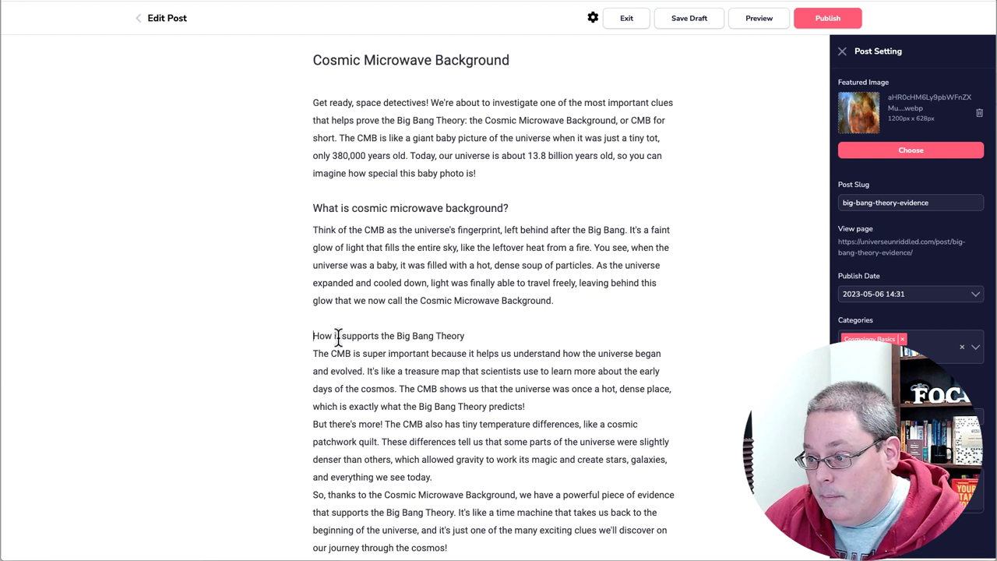
{"action": "triple_click", "coordinate": [315, 338]}
{"action": "left_click", "coordinate": [319, 359]}
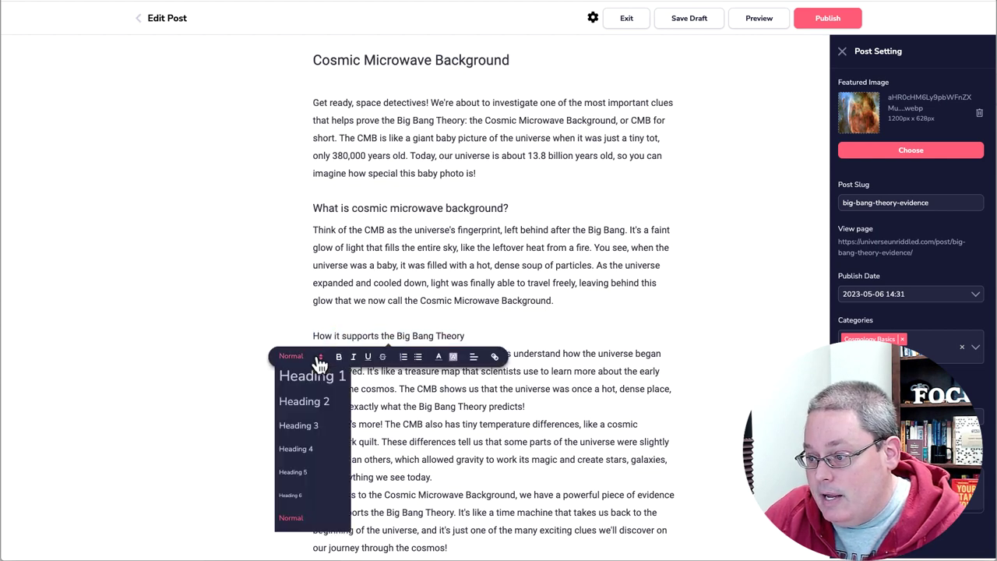
{"action": "left_click", "coordinate": [305, 401]}
Insert blank lines between the three paragraphs under "How it supports the Big Bang Theory"
{"action": "scroll", "coordinate": [483, 343], "scroll_direction": "down", "scroll_amount": 1}
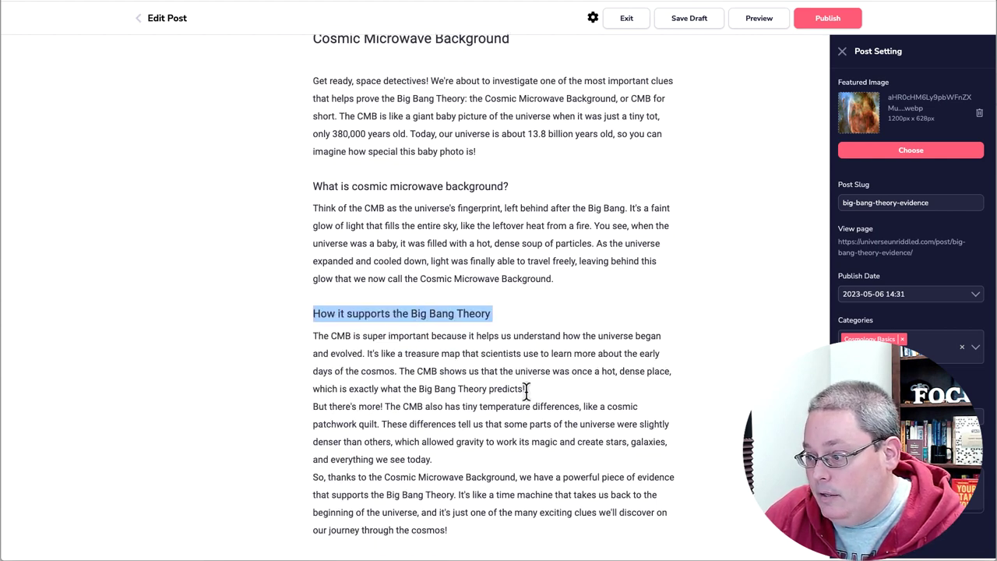
{"action": "left_click", "coordinate": [527, 389]}
{"action": "key", "text": "Return"}
{"action": "scroll", "coordinate": [468, 452], "scroll_direction": "down", "scroll_amount": 1}
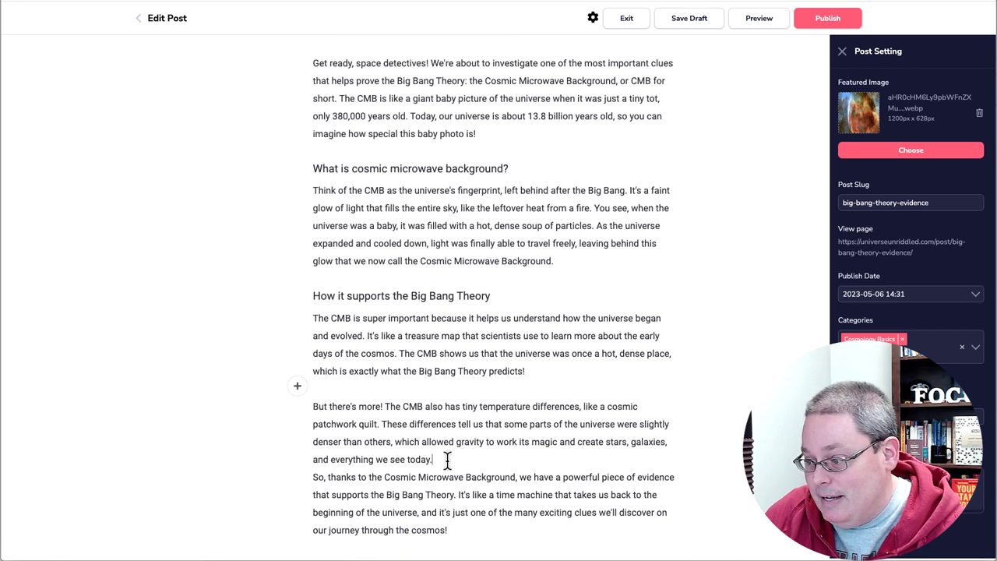
{"action": "left_click", "coordinate": [447, 461]}
{"action": "key", "text": "Return"}
{"action": "scroll", "coordinate": [522, 390], "scroll_direction": "down", "scroll_amount": 1}
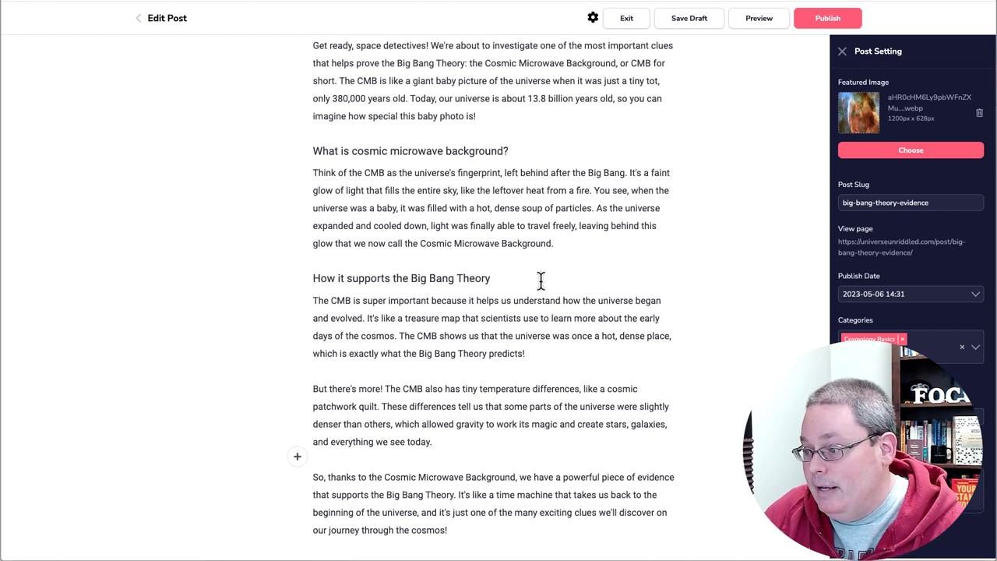
Split the preceding paragraphs before "As the universe expanded" and "The CMB is like a giant baby picture", and save the draft
{"action": "left_click", "coordinate": [597, 209]}
{"action": "key", "text": "Return"}
{"action": "scroll", "coordinate": [553, 236], "scroll_direction": "up", "scroll_amount": 2}
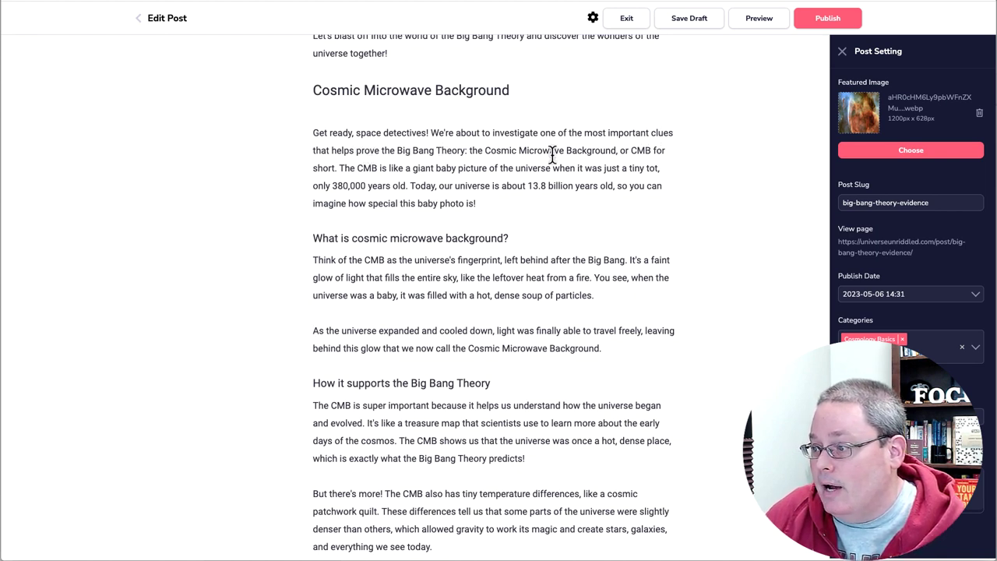
{"action": "left_click", "coordinate": [340, 168]}
{"action": "key", "text": "Return"}
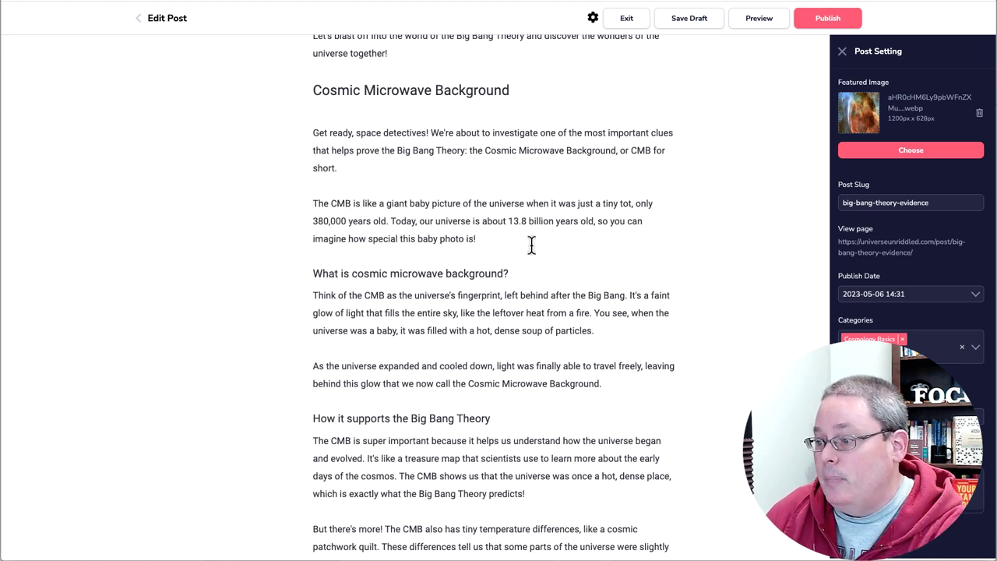
{"action": "scroll", "coordinate": [532, 251], "scroll_direction": "down", "scroll_amount": 2}
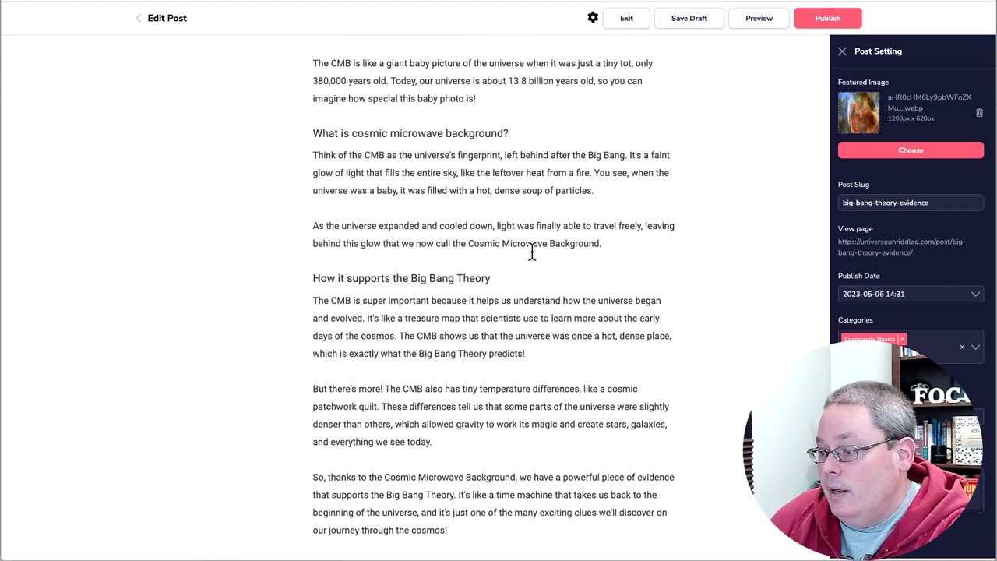
{"action": "left_click", "coordinate": [690, 24]}
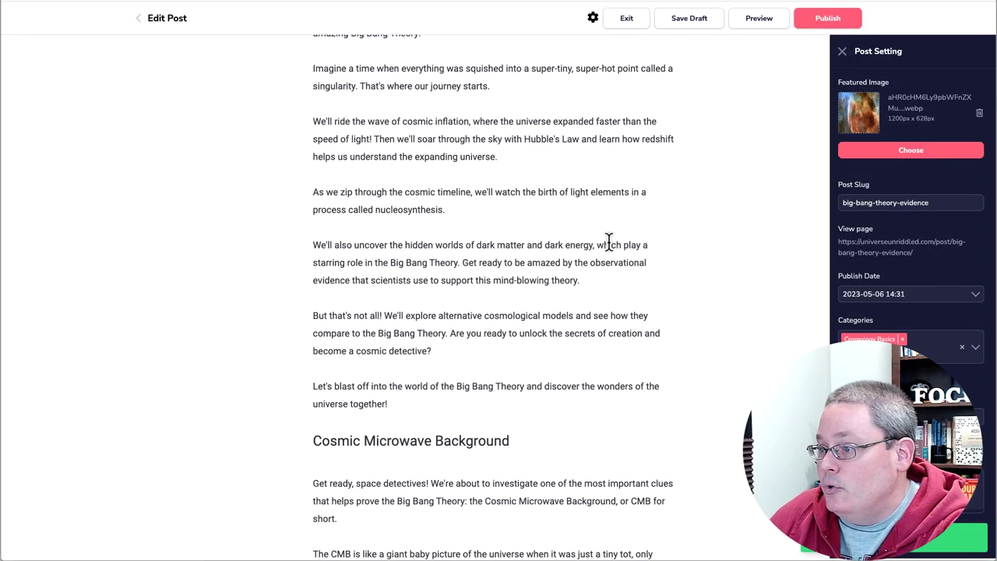
Switch to ChatGPT, copy the earlier Cosmic Microwave Background prompt from the conversation, and highlight its section title
{"action": "key", "text": "ctrl+Tab"}
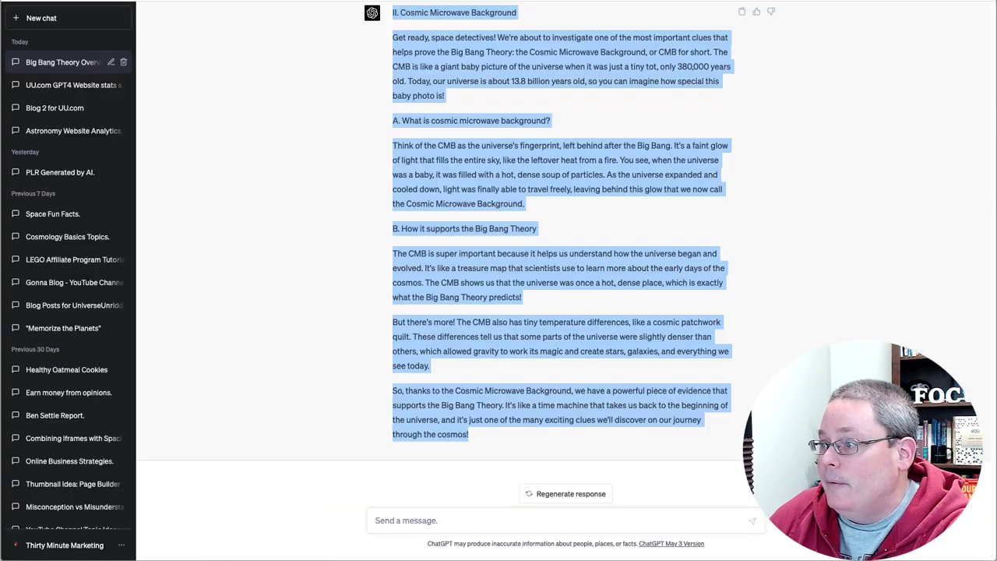
{"action": "scroll", "coordinate": [567, 283], "scroll_direction": "up", "scroll_amount": 2}
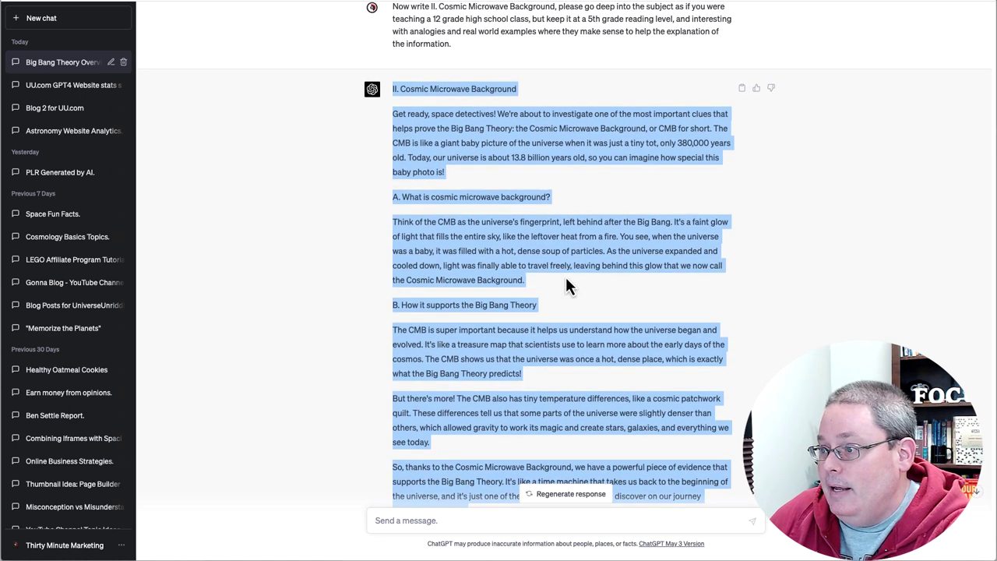
{"action": "scroll", "coordinate": [566, 285], "scroll_direction": "up", "scroll_amount": 3}
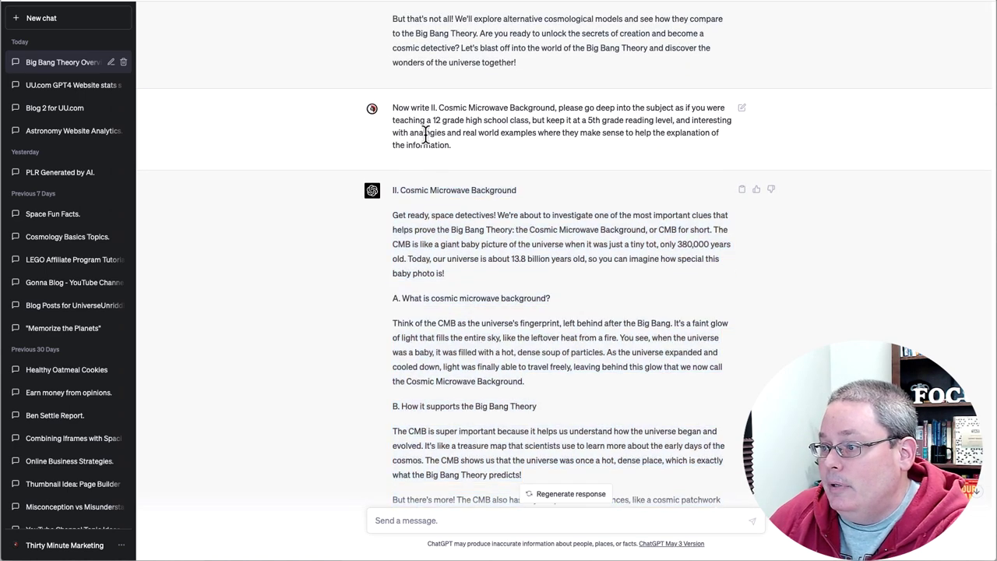
{"action": "triple_click", "coordinate": [426, 136]}
{"action": "key", "text": "ctrl+c"}
{"action": "right_click", "coordinate": [430, 136]}
{"action": "left_click", "coordinate": [444, 154]}
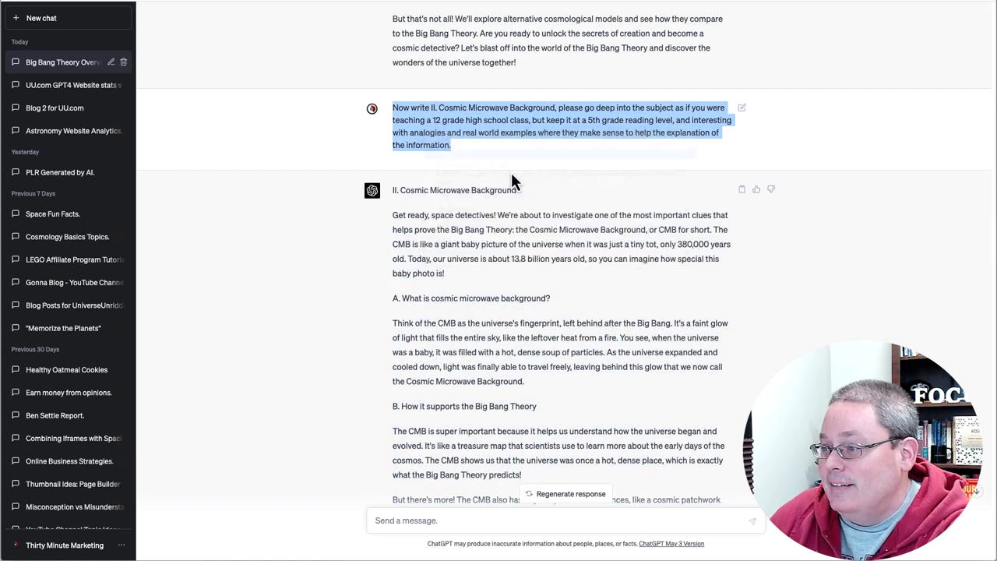
{"action": "left_click_drag", "start_coordinate": [432, 107], "coordinate": [556, 110]}
Return to the blog post outline in the conversation and paste the copied section prompt into the message box
{"action": "scroll", "coordinate": [533, 142], "scroll_direction": "up", "scroll_amount": 4}
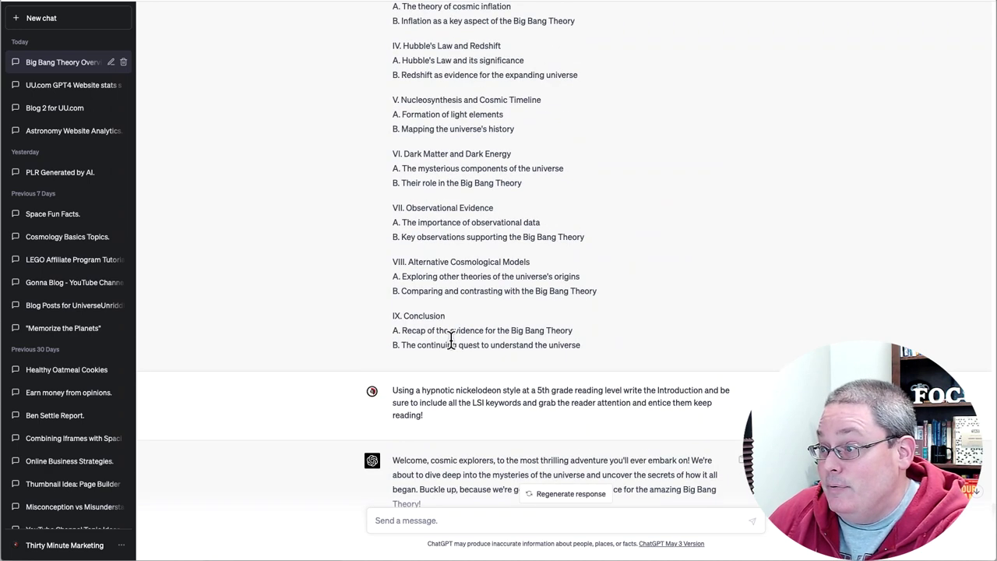
{"action": "scroll", "coordinate": [450, 340], "scroll_direction": "up", "scroll_amount": 5}
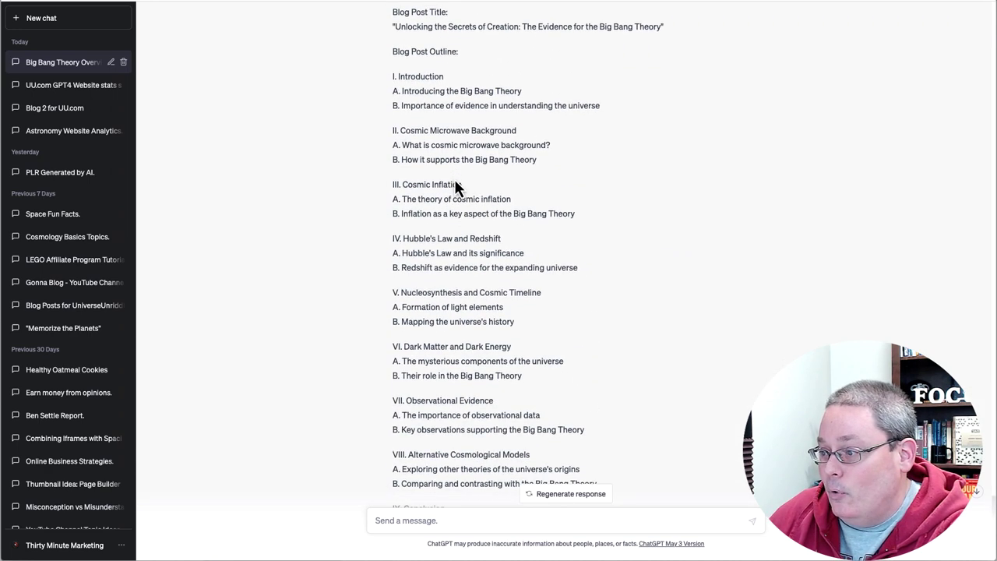
{"action": "scroll", "coordinate": [456, 187], "scroll_direction": "down", "scroll_amount": 1}
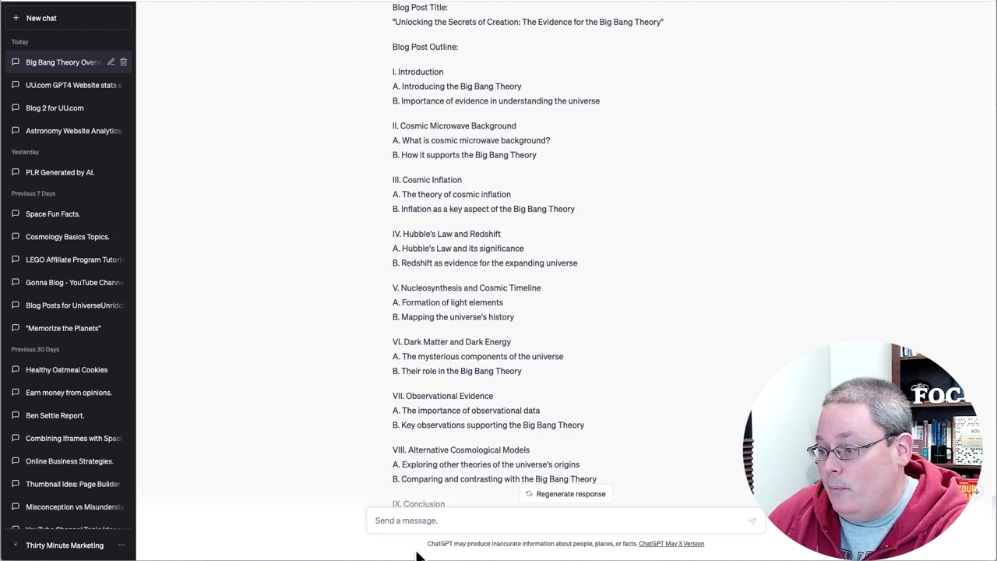
{"action": "left_click", "coordinate": [393, 525]}
{"action": "key", "text": "ctrl+v"}
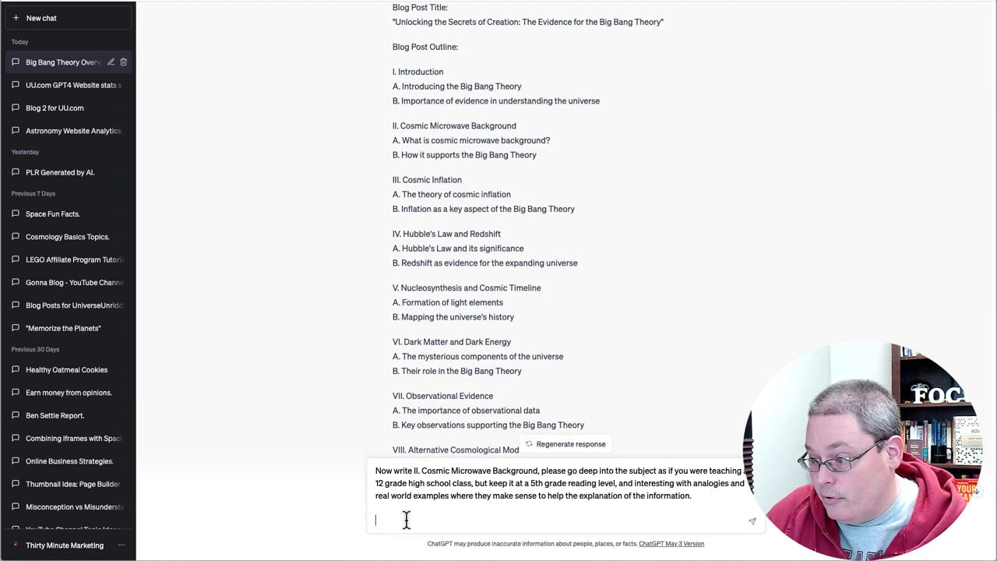
Replace the section name in the prompt with "III. Cosmic Inflation" from the outline and send the message
{"action": "triple_click", "coordinate": [413, 179]}
{"action": "key", "text": "ctrl+c"}
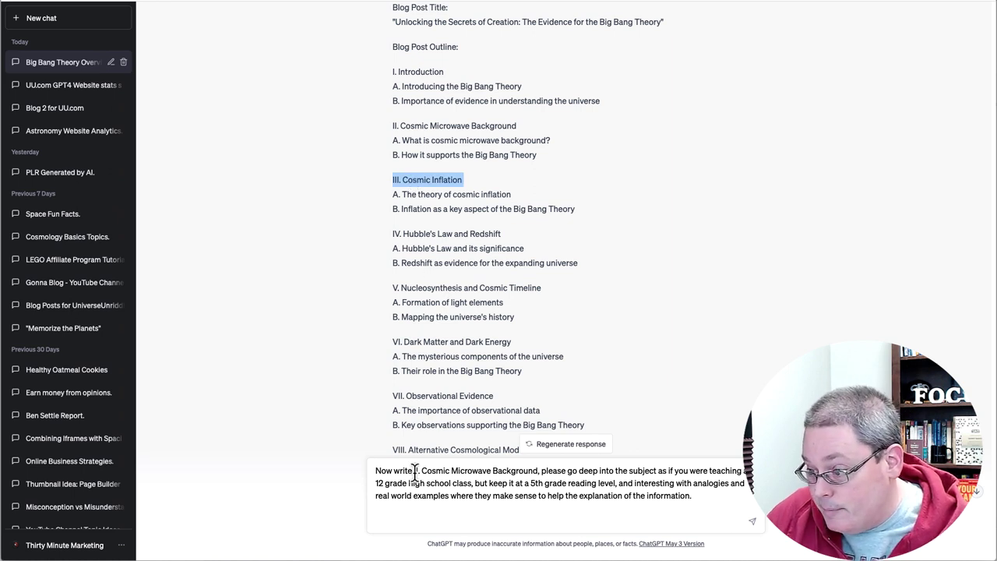
{"action": "left_click_drag", "start_coordinate": [414, 471], "coordinate": [538, 474]}
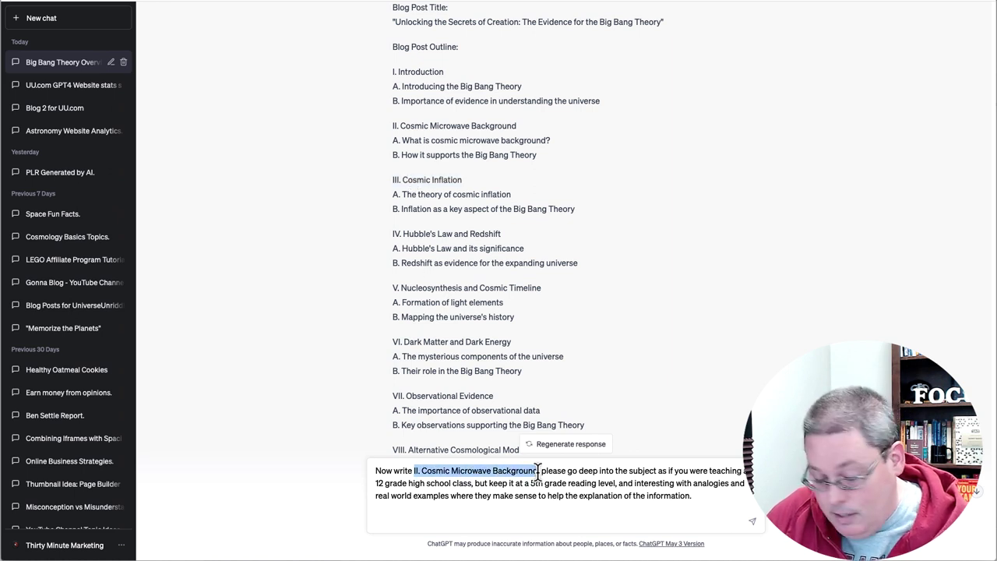
{"action": "key", "text": "ctrl+v"}
{"action": "key", "text": "BackSpace"}
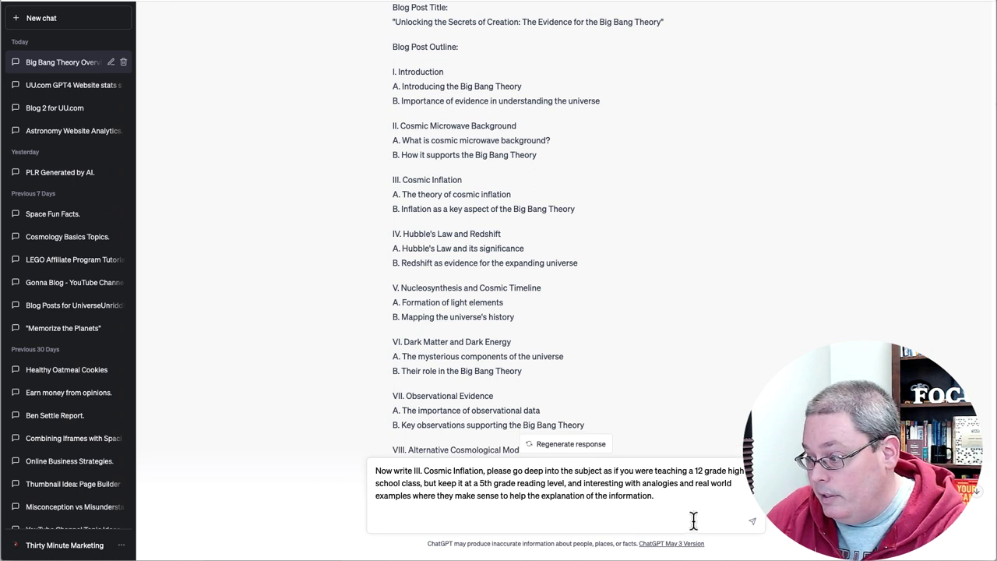
{"action": "left_click", "coordinate": [752, 520]}
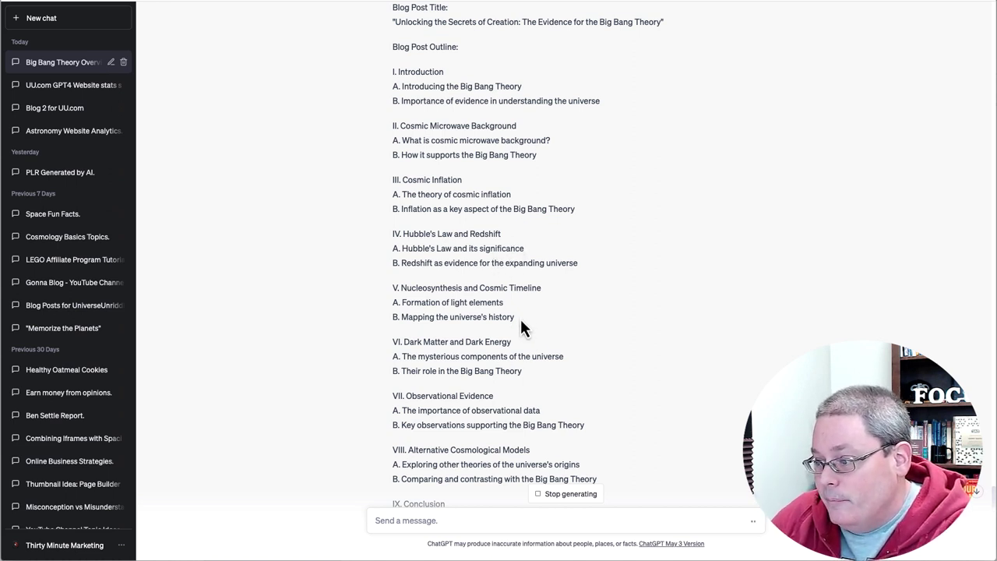
Copy the generated Cosmic Inflation section, switch to the blog post editor, and paste it below the last Cosmic Microwave Background paragraph
{"action": "left_click_drag", "start_coordinate": [520, 320], "coordinate": [422, 323]}
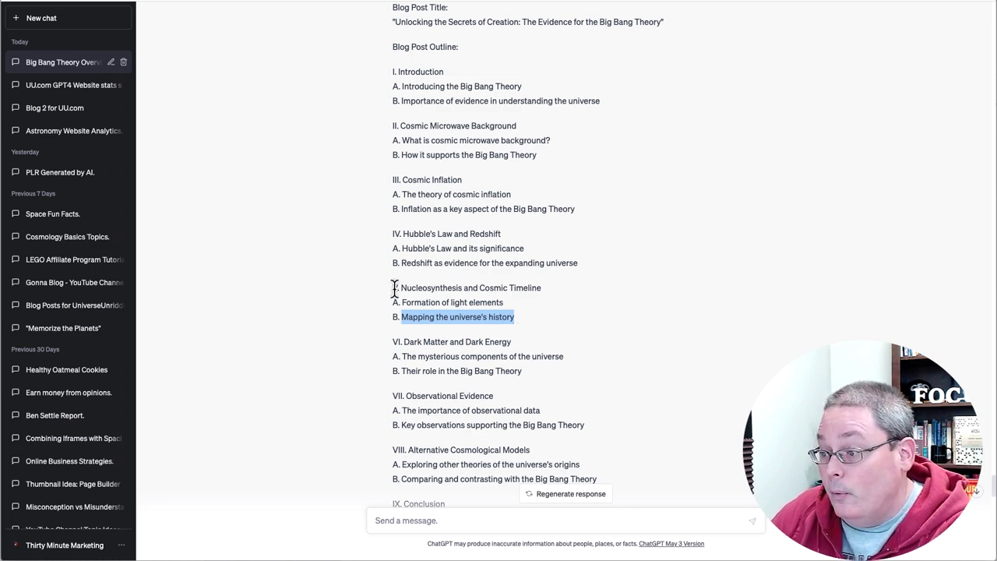
{"action": "left_click_drag", "start_coordinate": [394, 288], "coordinate": [527, 319]}
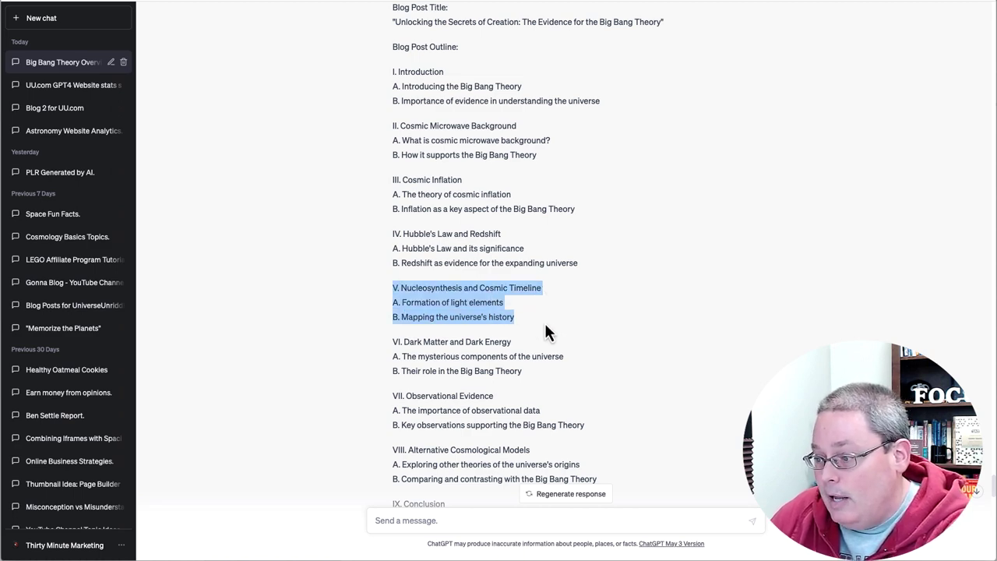
{"action": "scroll", "coordinate": [557, 327], "scroll_direction": "down", "scroll_amount": 15}
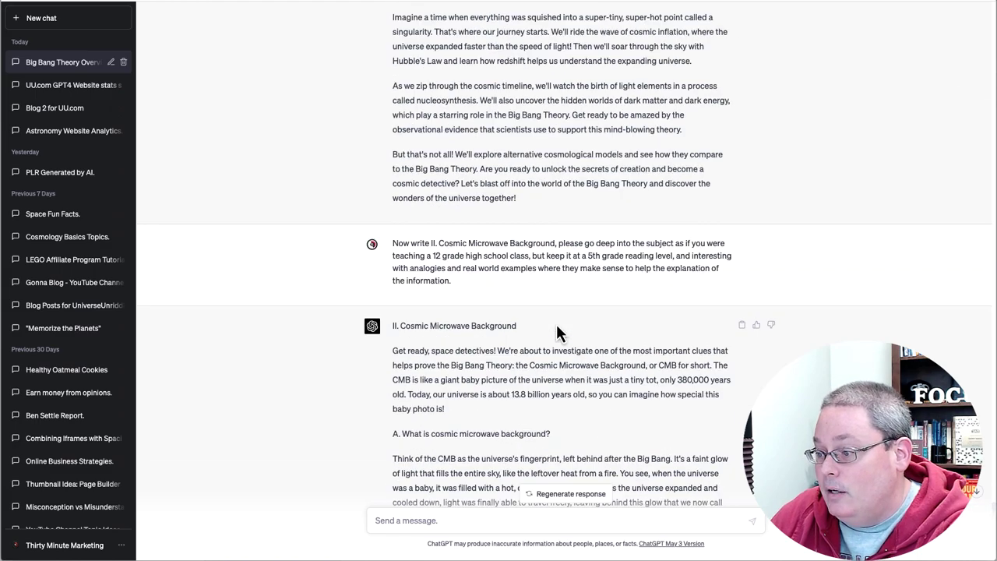
{"action": "scroll", "coordinate": [565, 342], "scroll_direction": "down", "scroll_amount": 8}
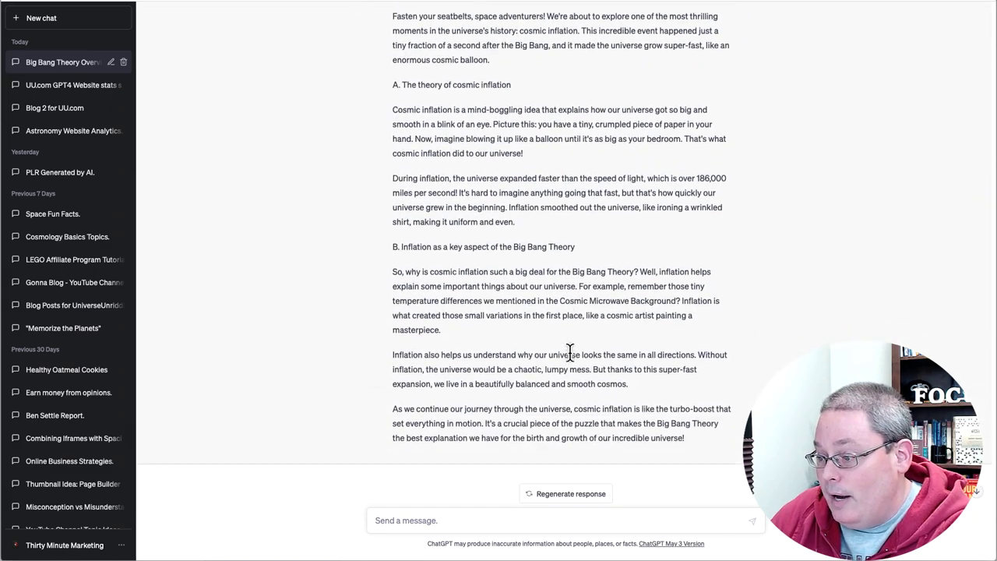
{"action": "scroll", "coordinate": [570, 401], "scroll_direction": "up", "scroll_amount": 2}
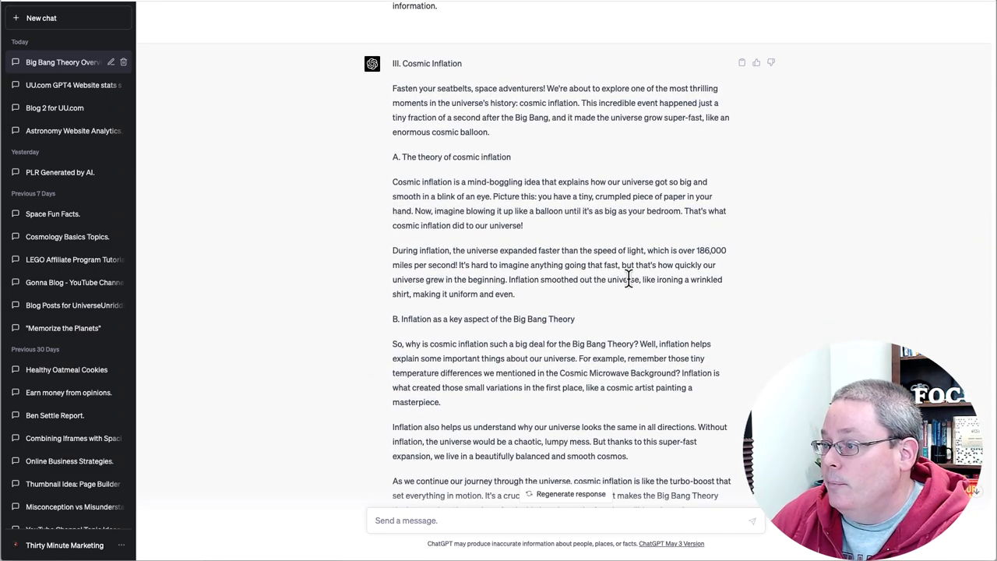
{"action": "left_click", "coordinate": [740, 33]}
{"action": "key", "text": "alt+Tab"}
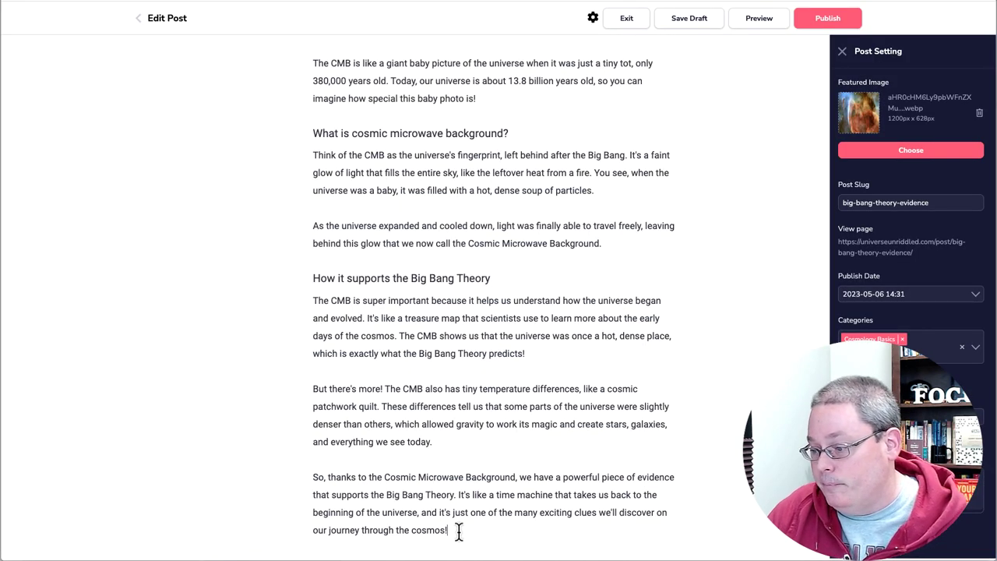
{"action": "left_click", "coordinate": [459, 531]}
{"action": "key", "text": "Return"}
{"action": "key", "text": "ctrl+v"}
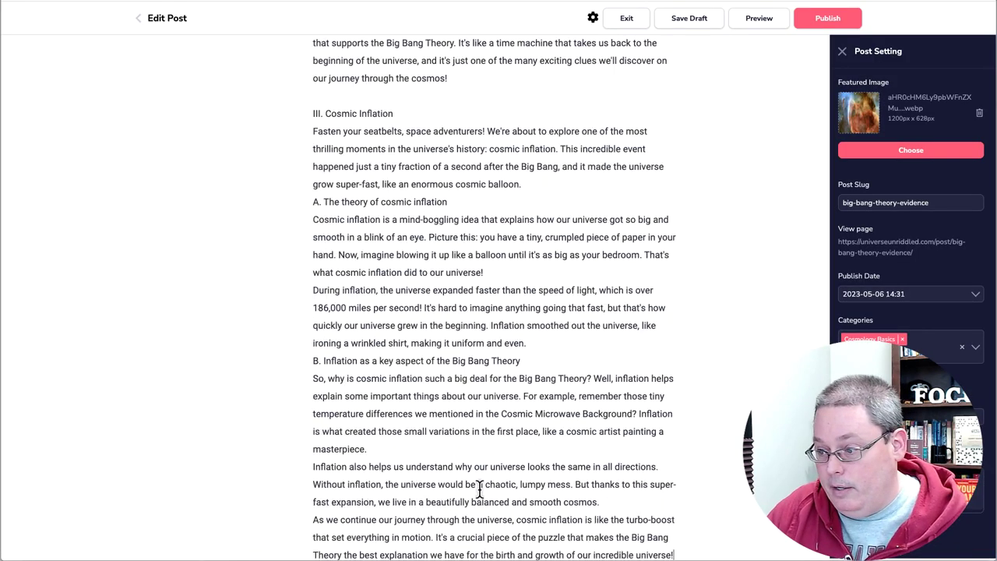
Remove the "III." numbering from the "Cosmic Inflation" title and format it as Heading 2
{"action": "left_click", "coordinate": [394, 114]}
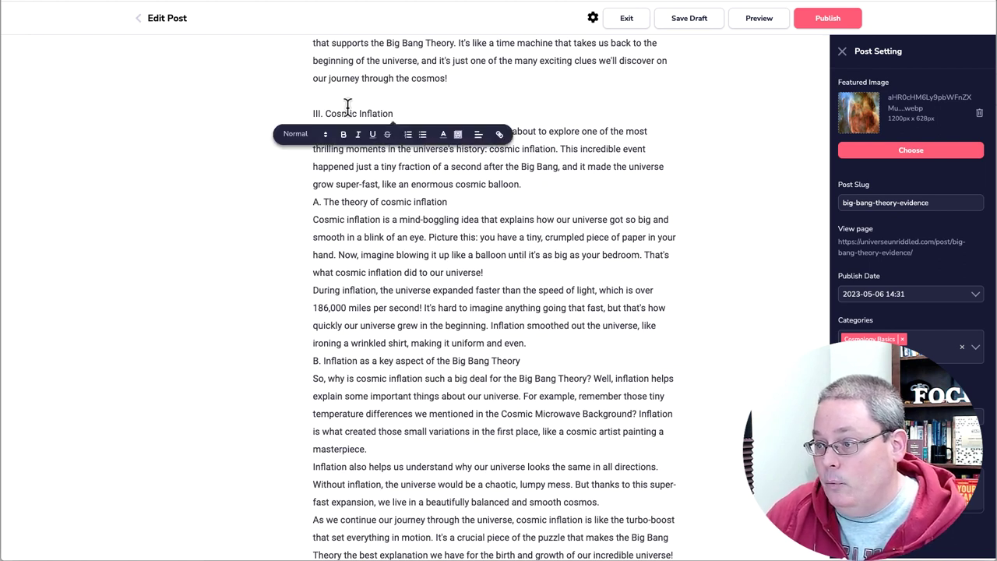
{"action": "left_click", "coordinate": [326, 113]}
{"action": "key", "text": "BackSpace"}
{"action": "key", "text": "BackSpace"}
{"action": "key", "text": "BackSpace"}
{"action": "key", "text": "BackSpace"}
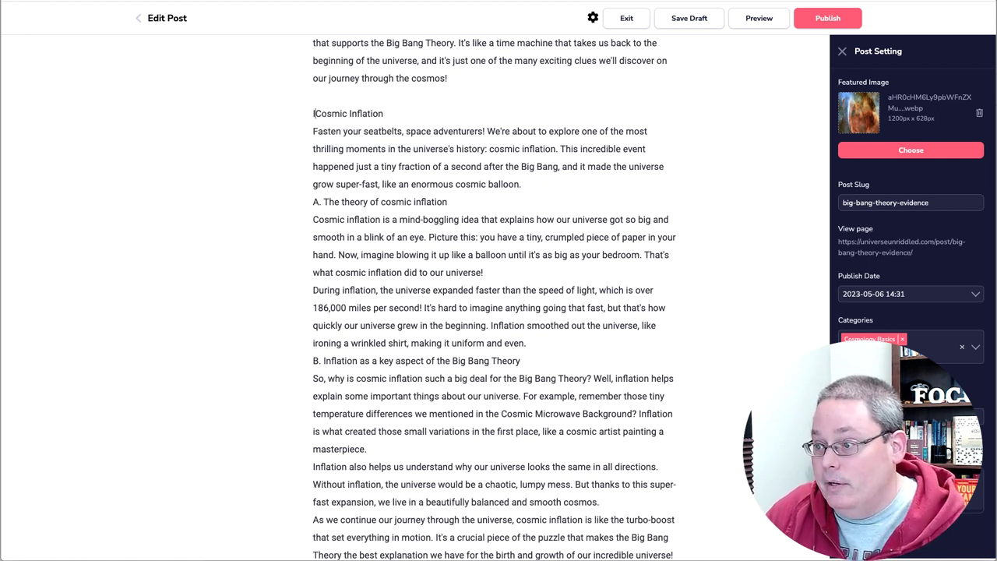
{"action": "key", "text": "BackSpace"}
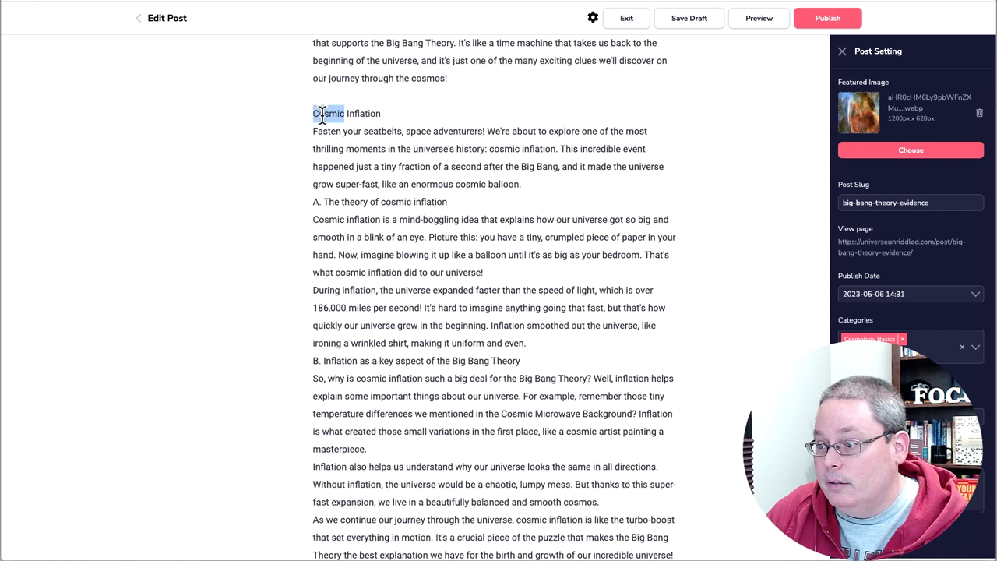
{"action": "key", "text": "ctrl+shift+Right"}
{"action": "key", "text": "ctrl+shift+Right"}
{"action": "left_click", "coordinate": [282, 136]}
{"action": "left_click", "coordinate": [265, 177]}
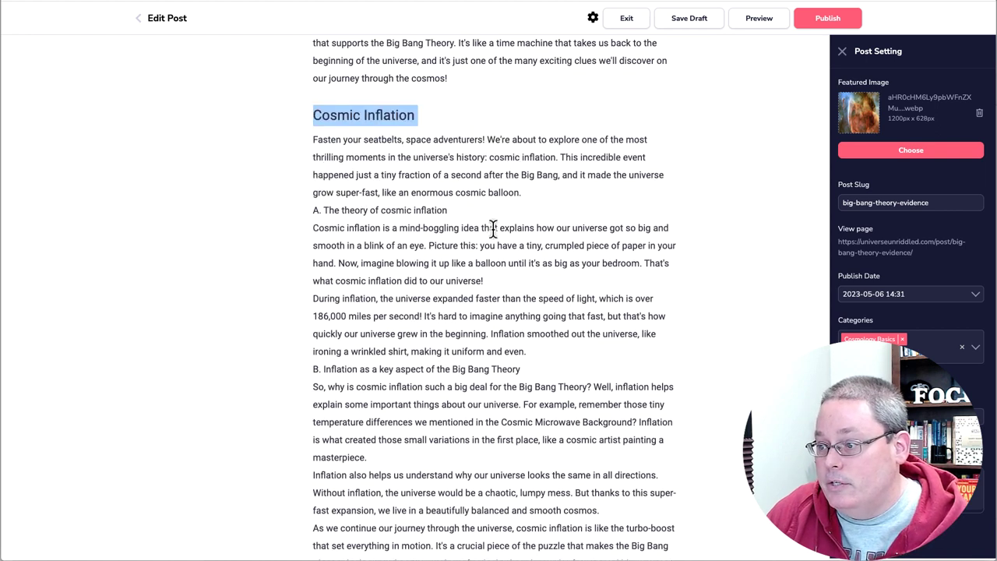
Insert a blank line above "The theory of cosmic inflation", remove its "A." prefix, and format it as Heading 2
{"action": "left_click", "coordinate": [535, 193]}
{"action": "key", "text": "Return"}
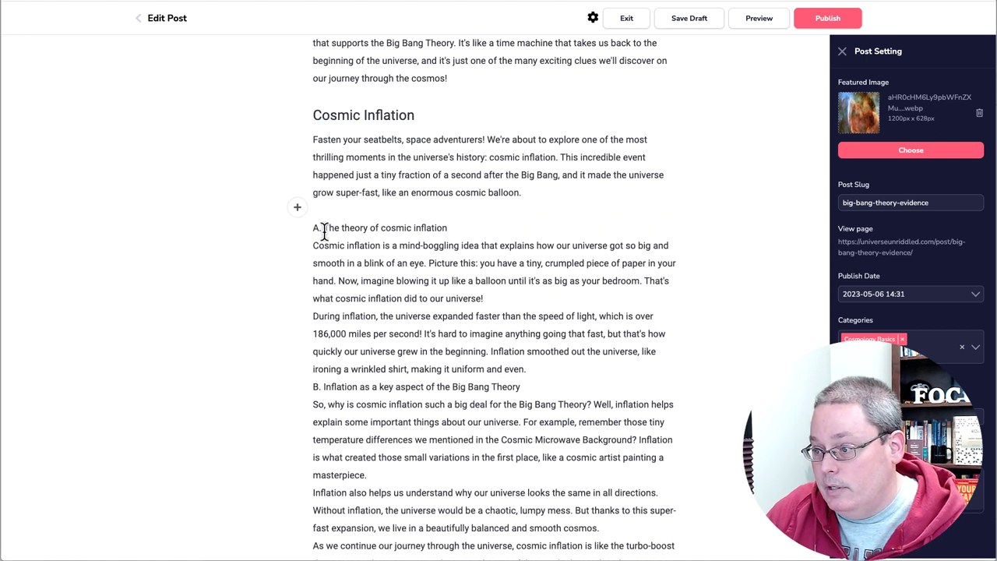
{"action": "left_click", "coordinate": [324, 228]}
{"action": "key", "text": "BackSpace"}
{"action": "key", "text": "BackSpace"}
{"action": "key", "text": "BackSpace"}
{"action": "key", "text": "shift+End"}
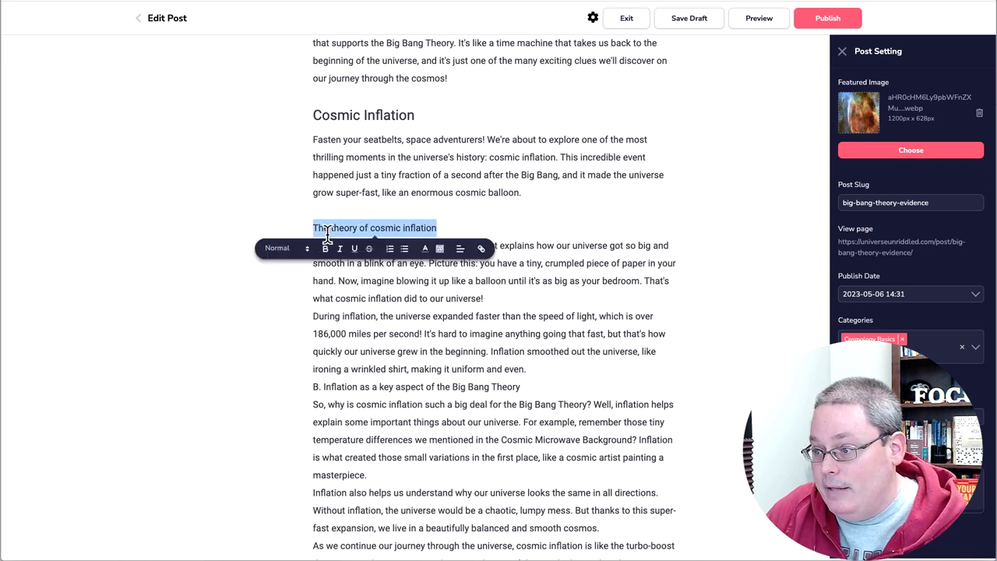
{"action": "left_click", "coordinate": [290, 249]}
{"action": "left_click", "coordinate": [296, 294]}
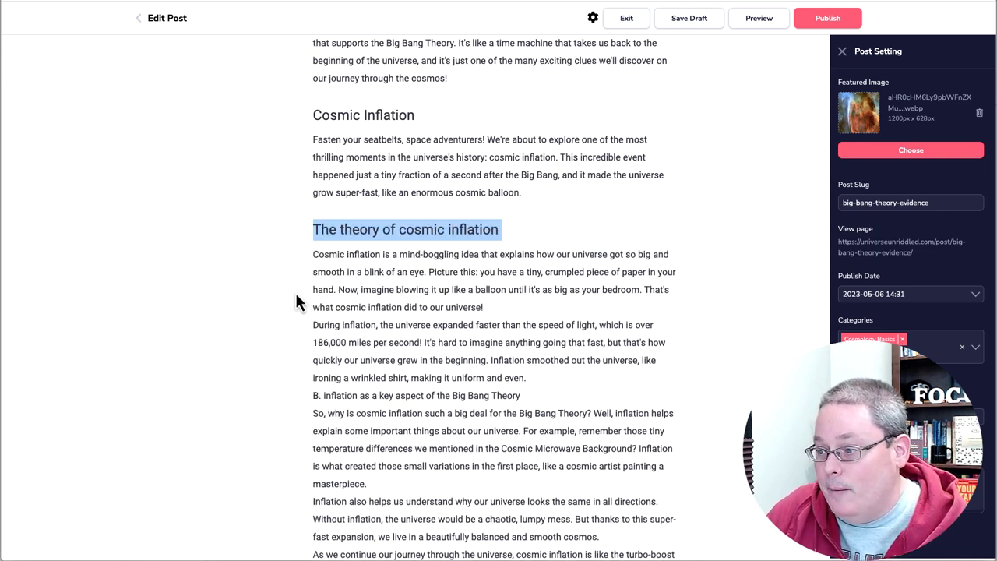
Insert a blank line above "Inflation as a key aspect of the Big Bang Theory", remove its "B." prefix, and format it as Heading 3
{"action": "left_click", "coordinate": [541, 379]}
{"action": "key", "text": "Return"}
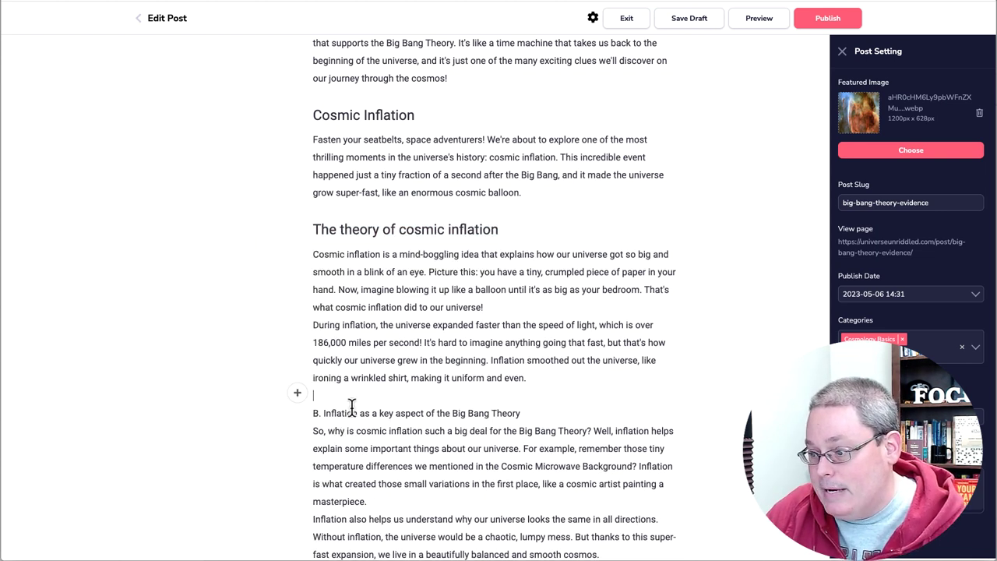
{"action": "left_click", "coordinate": [325, 415]}
{"action": "key", "text": "BackSpace"}
{"action": "key", "text": "BackSpace"}
{"action": "key", "text": "BackSpace"}
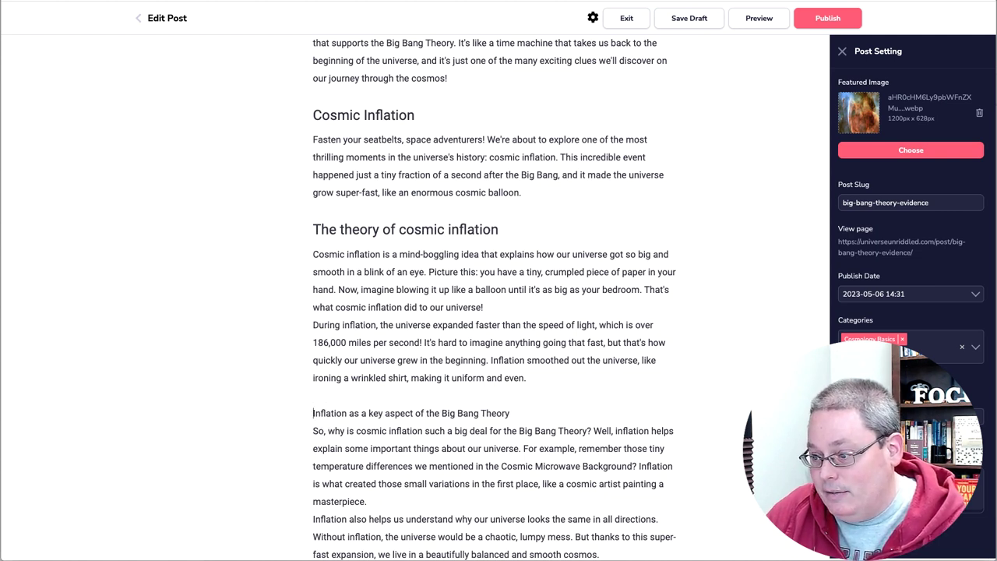
{"action": "double_click", "coordinate": [327, 414]}
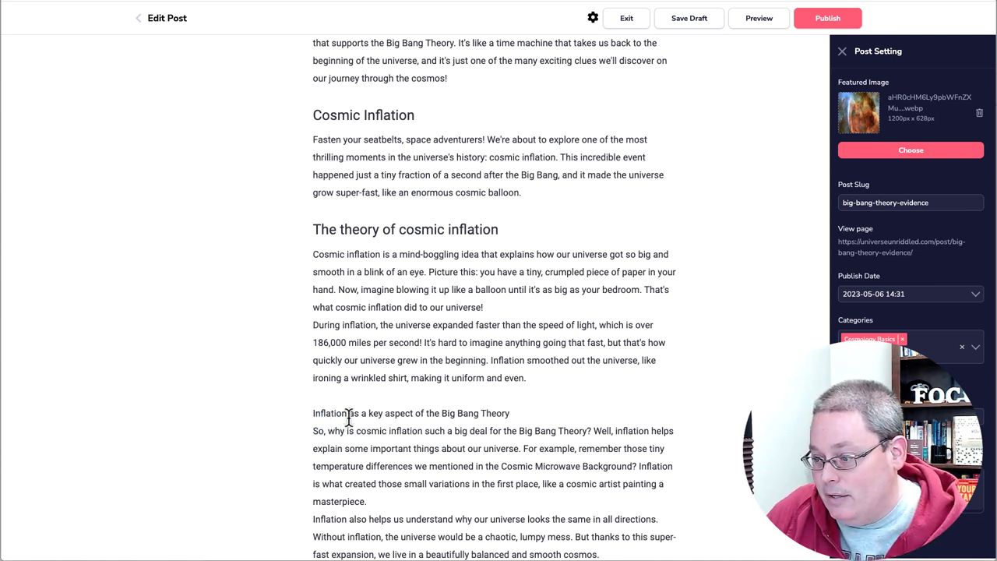
{"action": "triple_click", "coordinate": [347, 414]}
{"action": "left_click", "coordinate": [315, 436]}
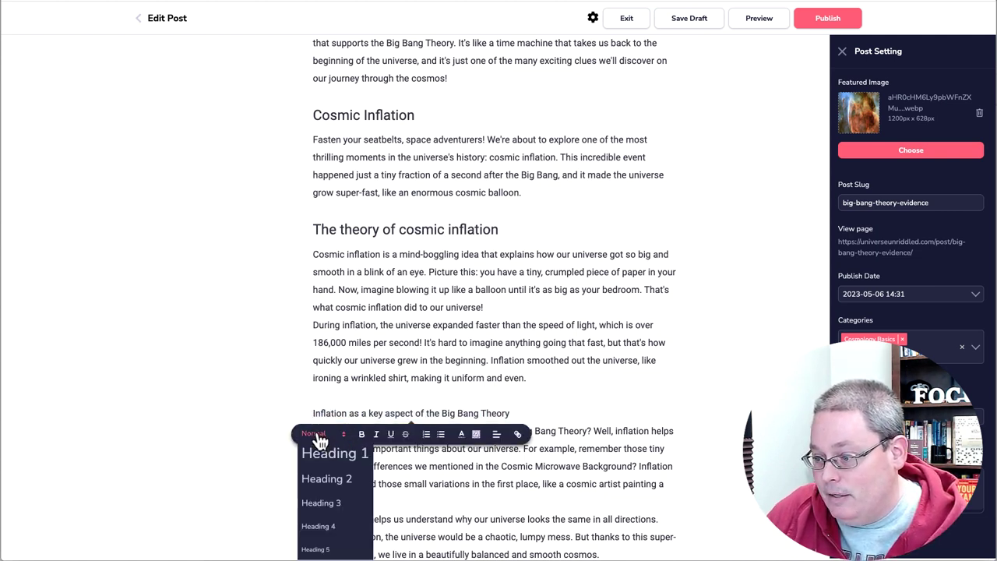
{"action": "left_click", "coordinate": [322, 503]}
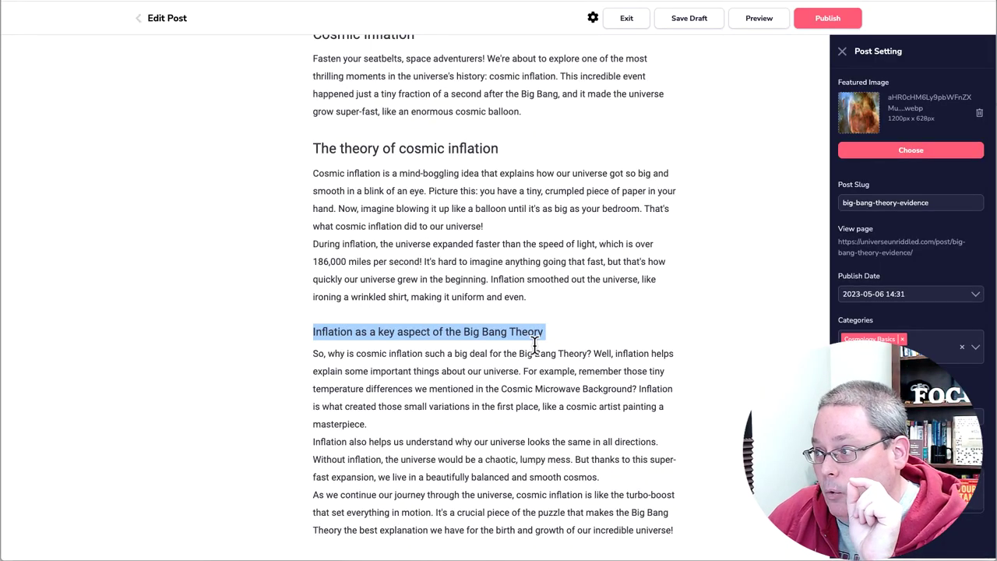
Add a blank line before the "Inflation also helps us" paragraph and change "The theory of cosmic inflation" to Heading 3
{"action": "left_click", "coordinate": [378, 426]}
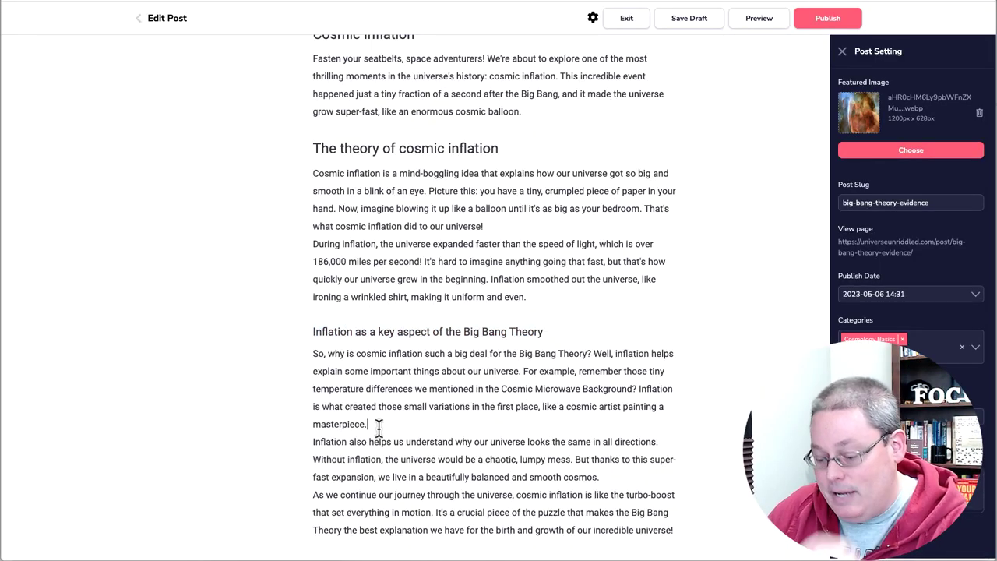
{"action": "key", "text": "Return"}
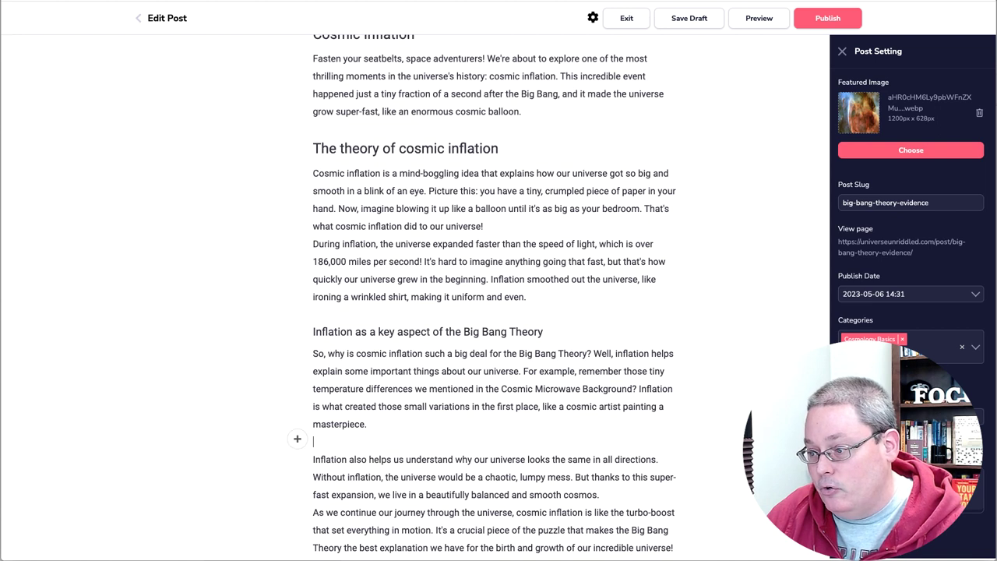
{"action": "triple_click", "coordinate": [340, 331]}
{"action": "left_click", "coordinate": [343, 355]}
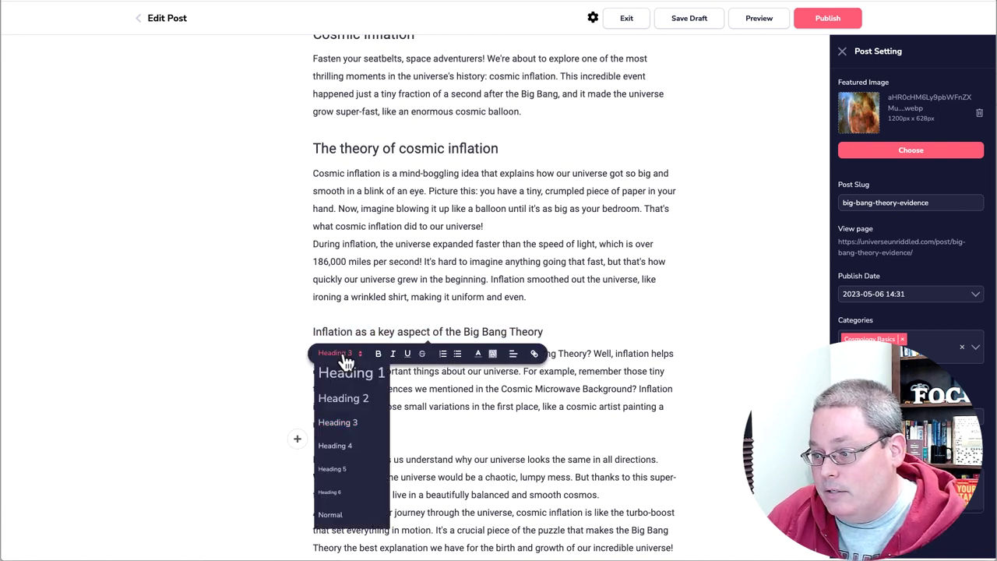
{"action": "triple_click", "coordinate": [350, 148]}
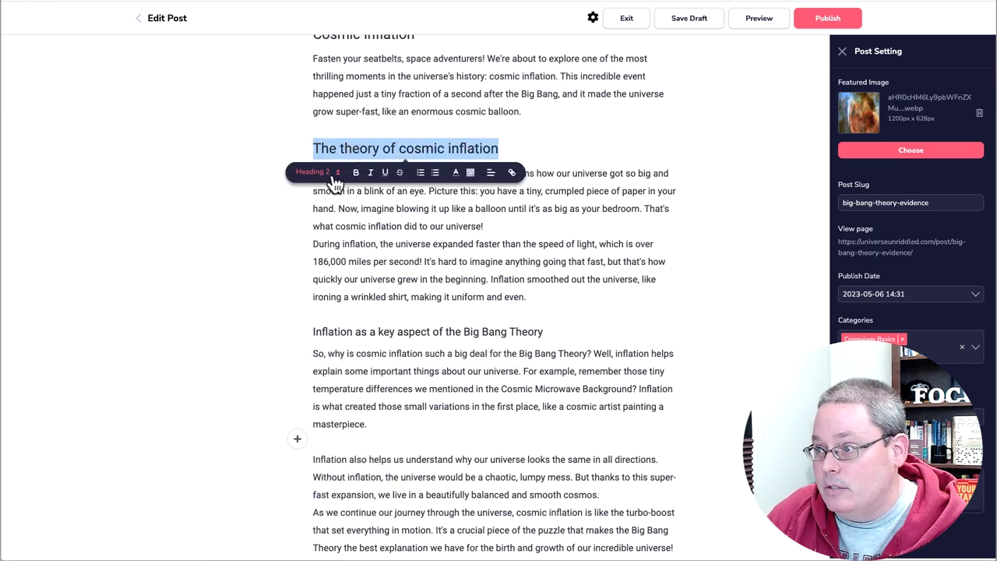
{"action": "left_click", "coordinate": [333, 182]}
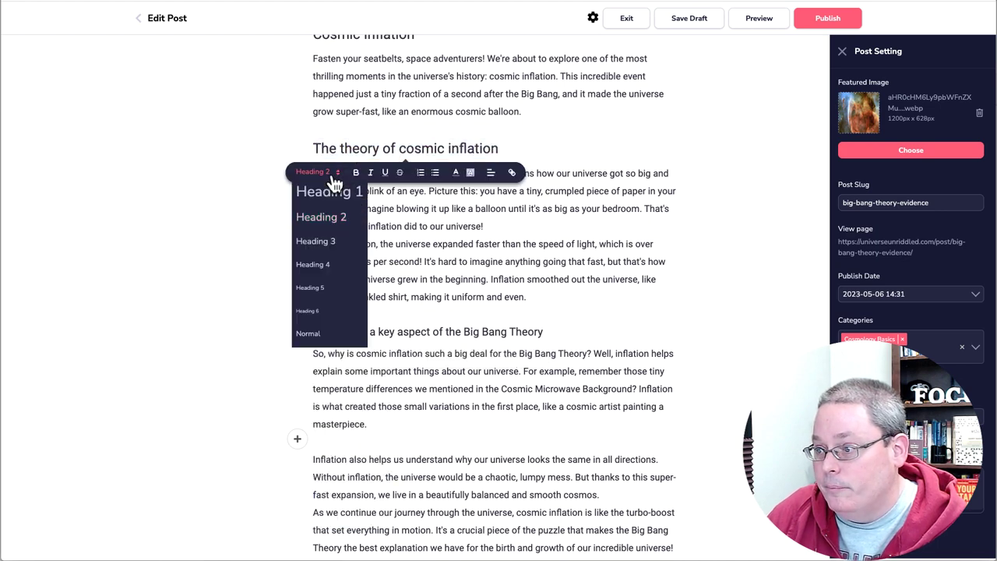
{"action": "left_click", "coordinate": [306, 241]}
Check the heading levels of the "Cosmic Inflation" title and its two subheadings
{"action": "key", "text": "ctrl+Tab"}
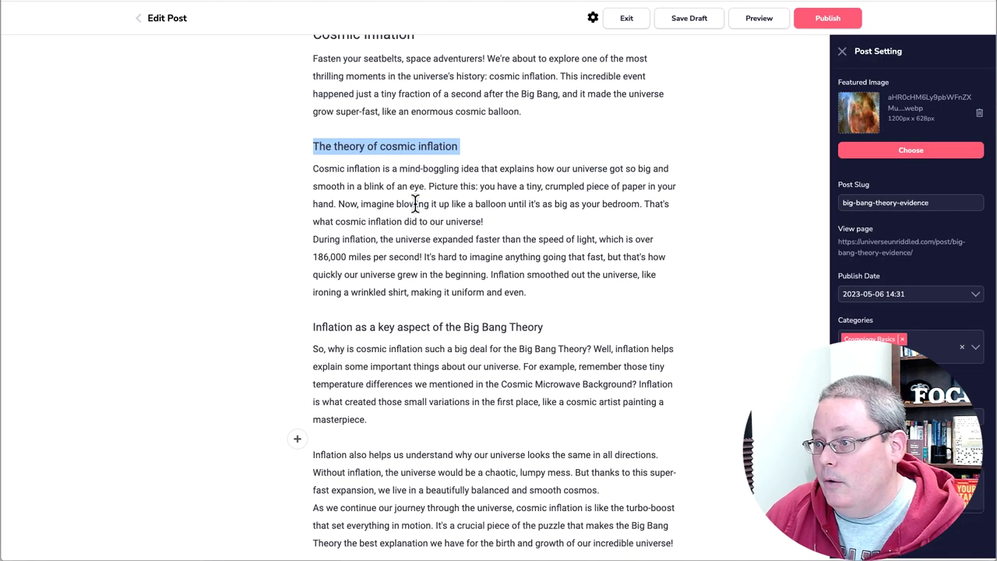
{"action": "scroll", "coordinate": [413, 226], "scroll_direction": "up", "scroll_amount": 1}
{"action": "double_click", "coordinate": [373, 48]}
{"action": "left_click", "coordinate": [372, 48]}
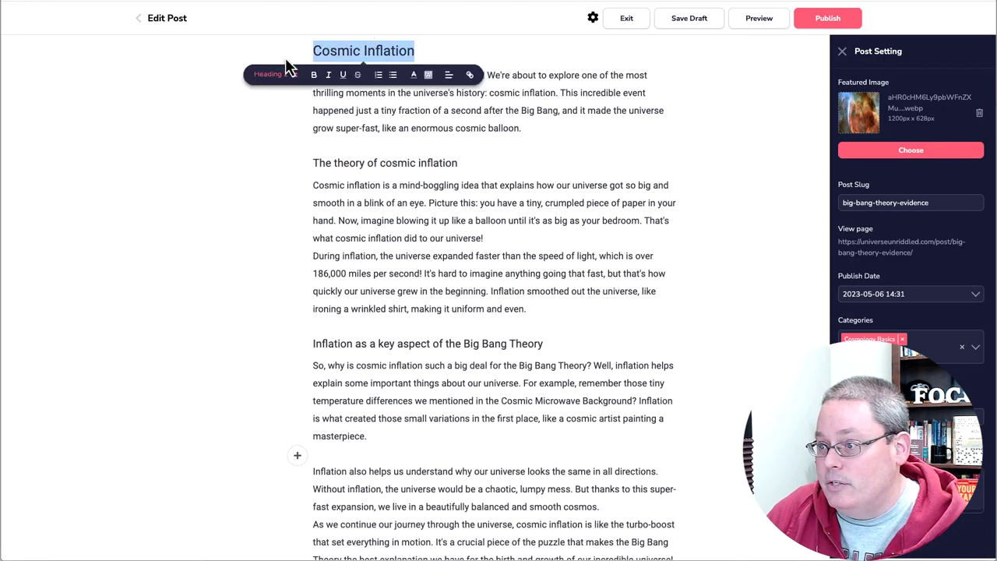
{"action": "triple_click", "coordinate": [345, 162]}
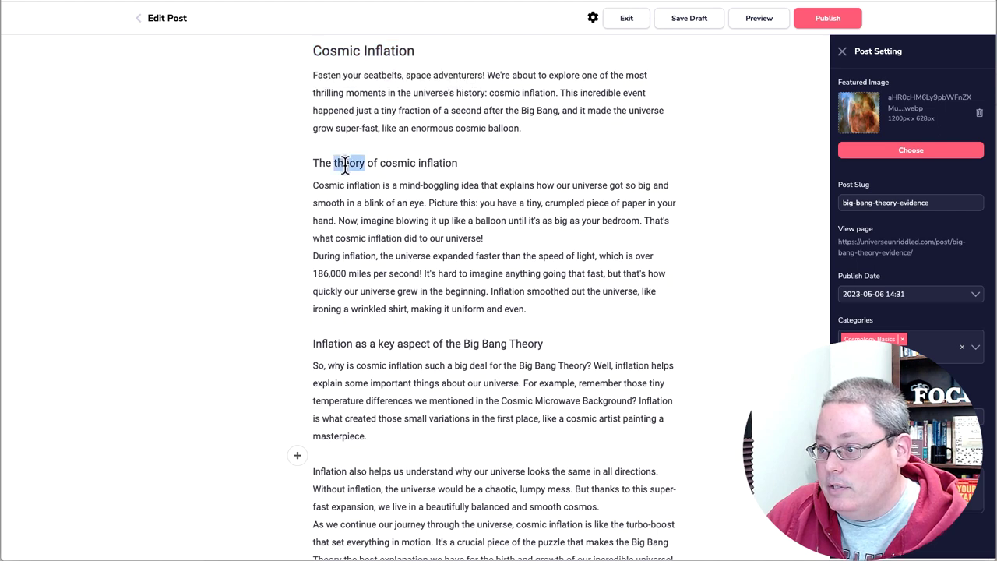
{"action": "triple_click", "coordinate": [361, 344]}
Insert a blank line before the "As we continue our journey" paragraph and save the draft
{"action": "scroll", "coordinate": [313, 365], "scroll_direction": "down", "scroll_amount": 1}
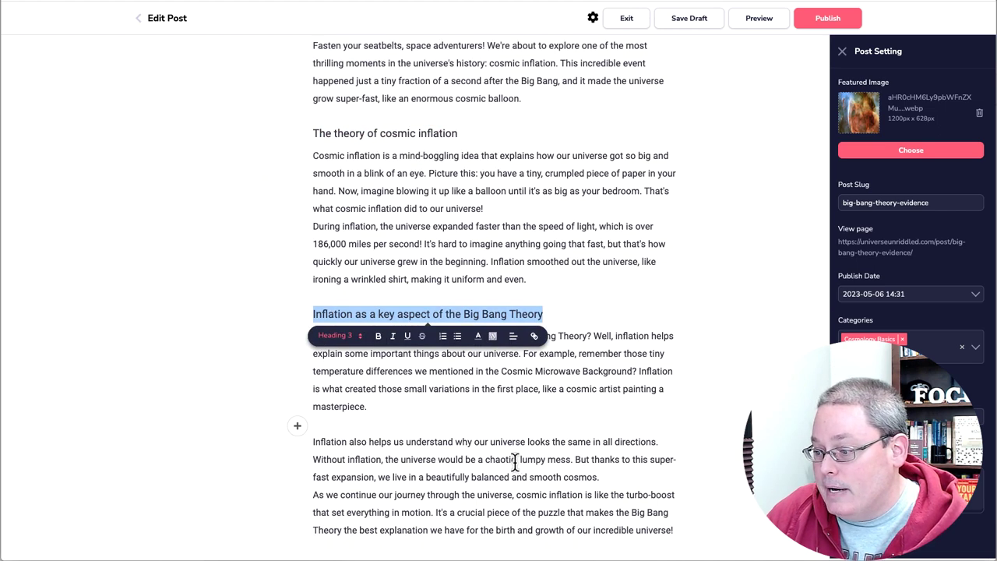
{"action": "left_click", "coordinate": [613, 477]}
{"action": "key", "text": "Return"}
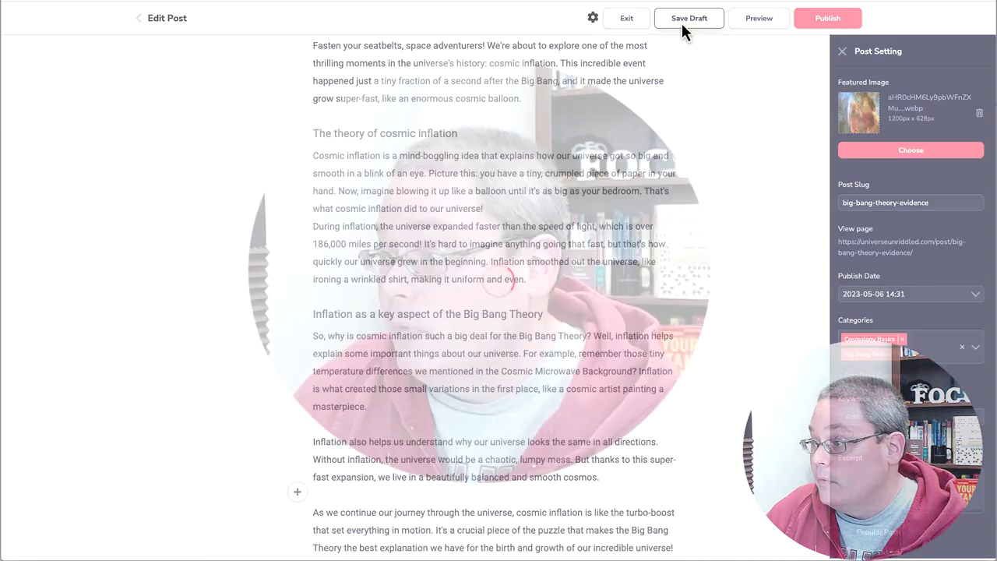
{"action": "left_click", "coordinate": [681, 21]}
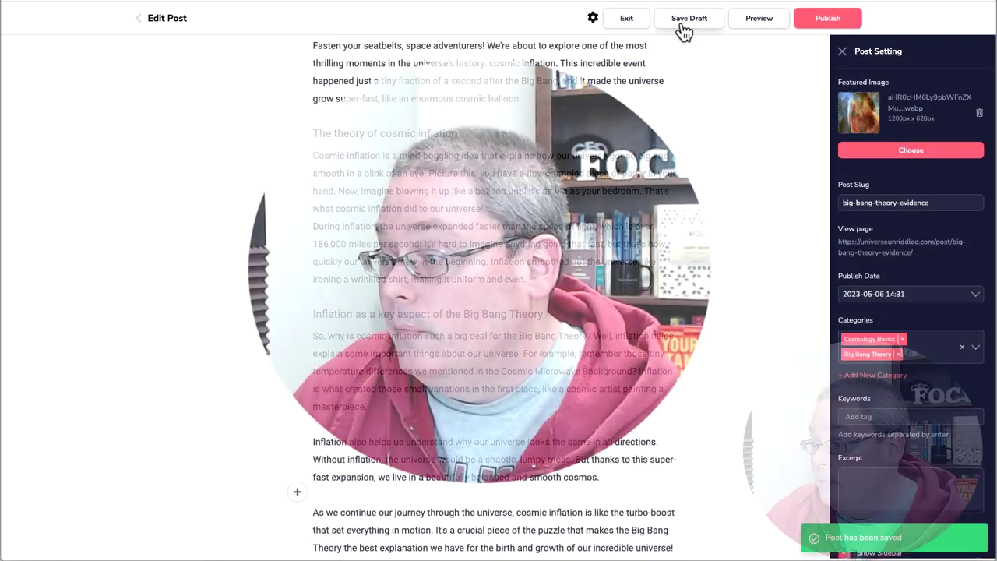